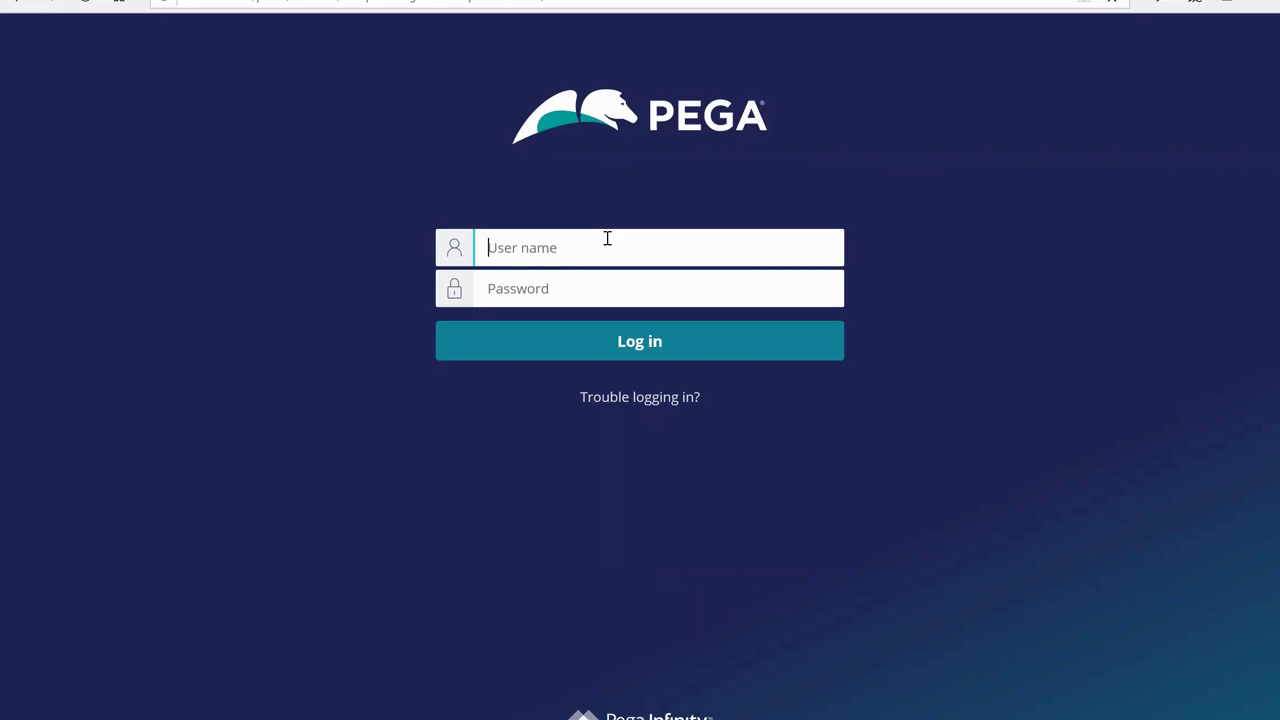
Log in to Pega with the administrator user name and password, revealing the password to check it
{"action": "type", "text": "administrator@"}
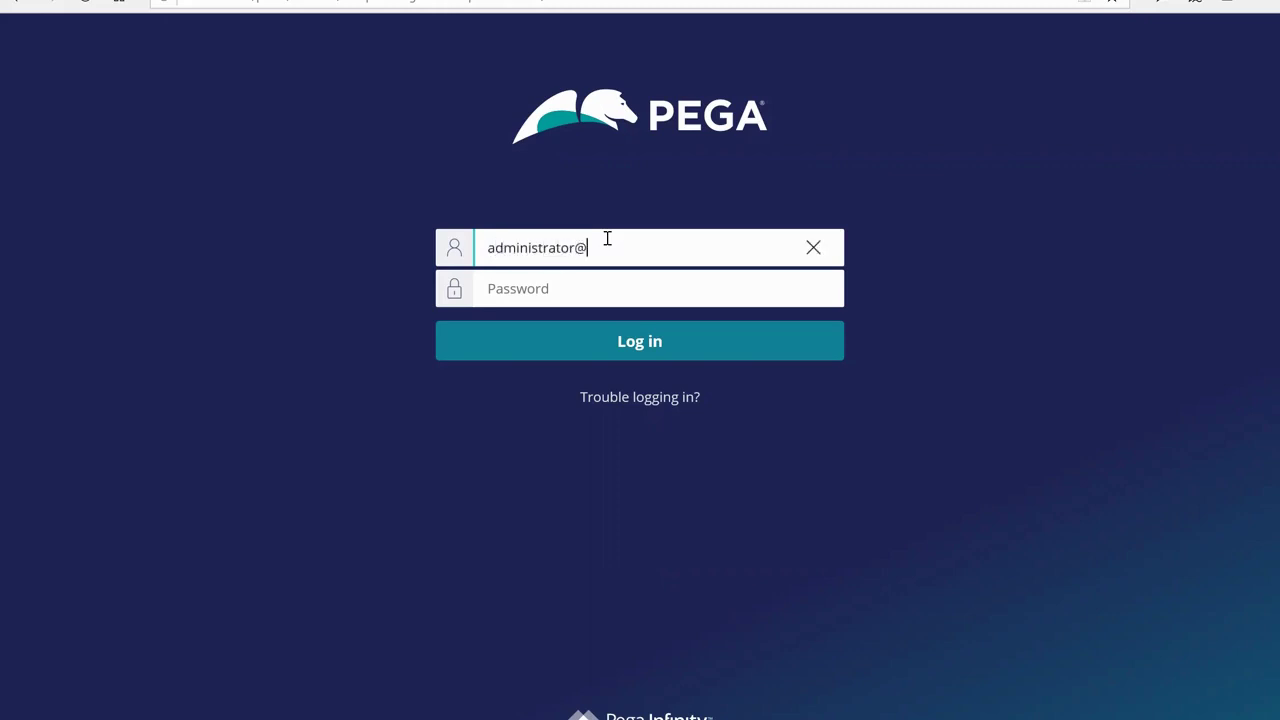
{"action": "type", "text": "pega.com"}
{"action": "key", "text": "Tab"}
{"action": "type", "text": "install"}
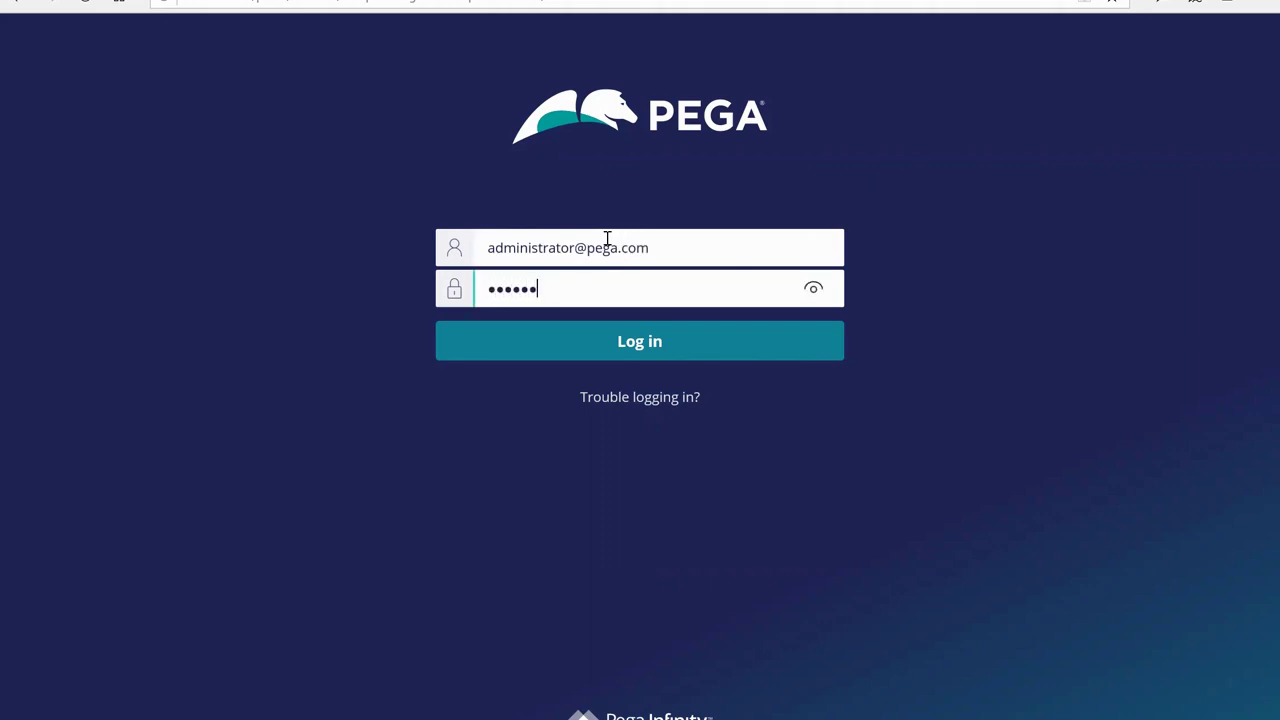
{"action": "left_click", "coordinate": [815, 289]}
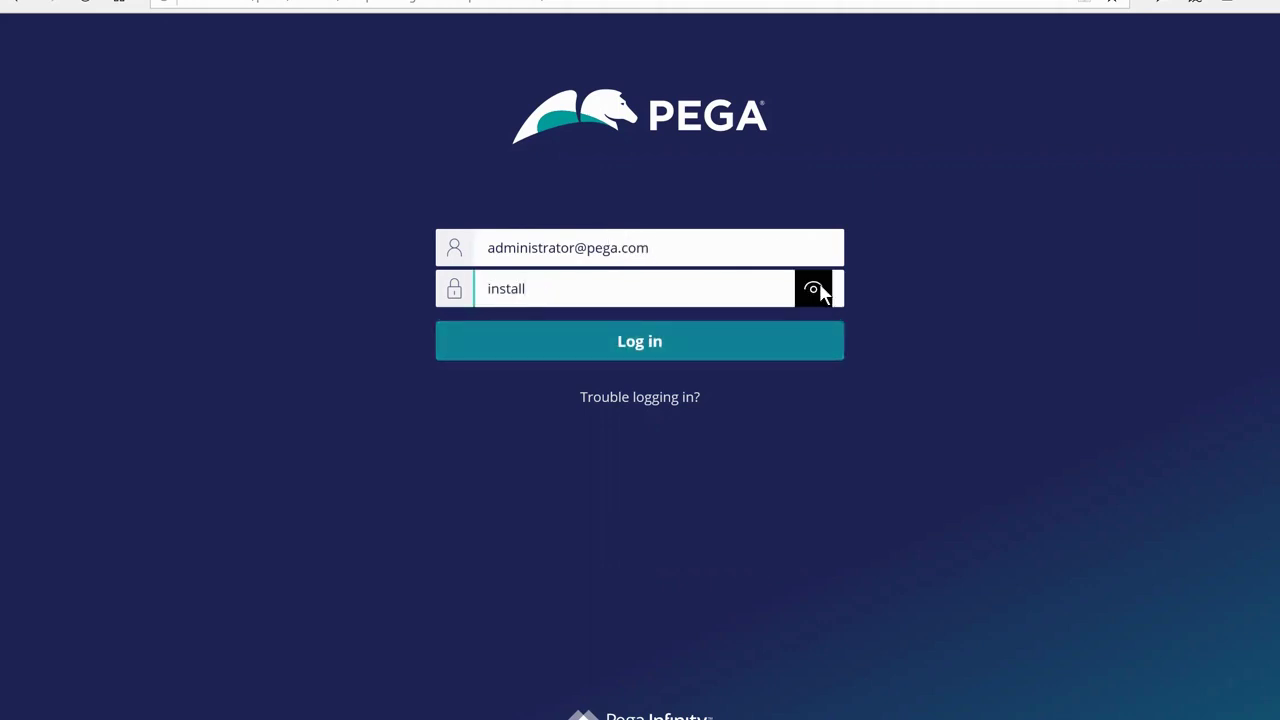
{"action": "left_click", "coordinate": [797, 337]}
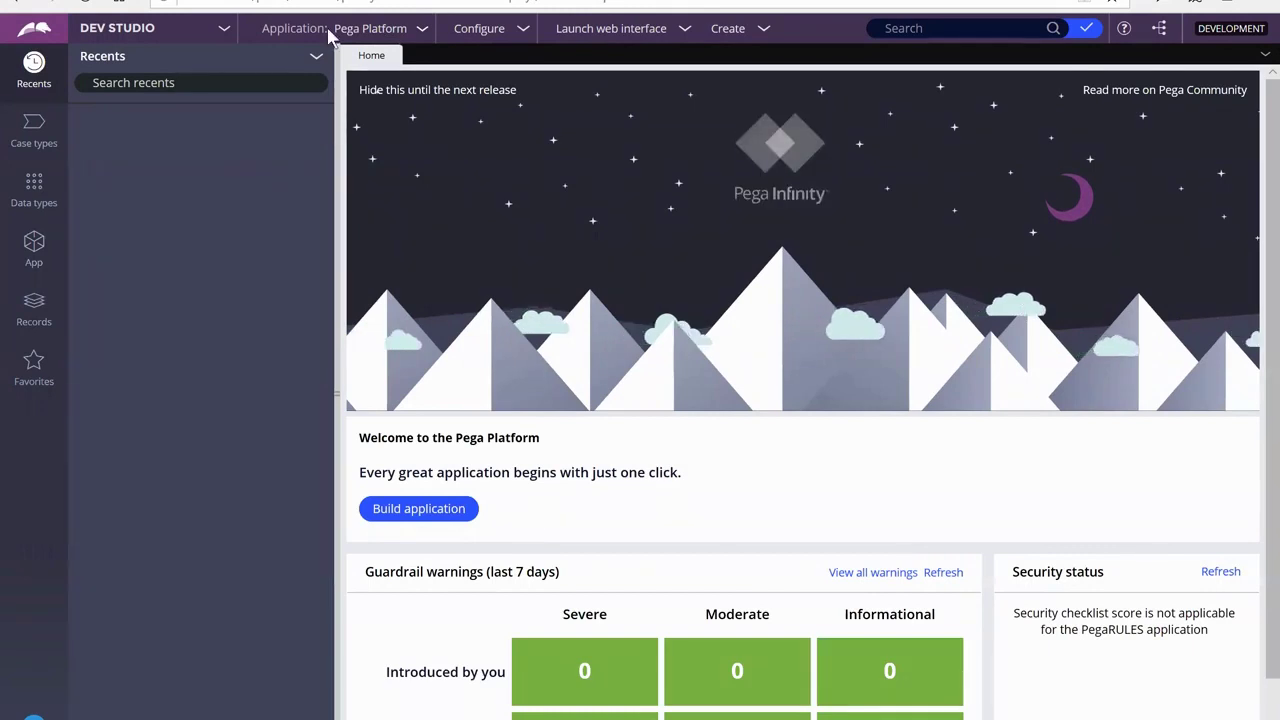
{"action": "left_click", "coordinate": [420, 31]}
Begin a New Application from the Application menu using the Custom application type
{"action": "mouse_move", "coordinate": [444, 158]}
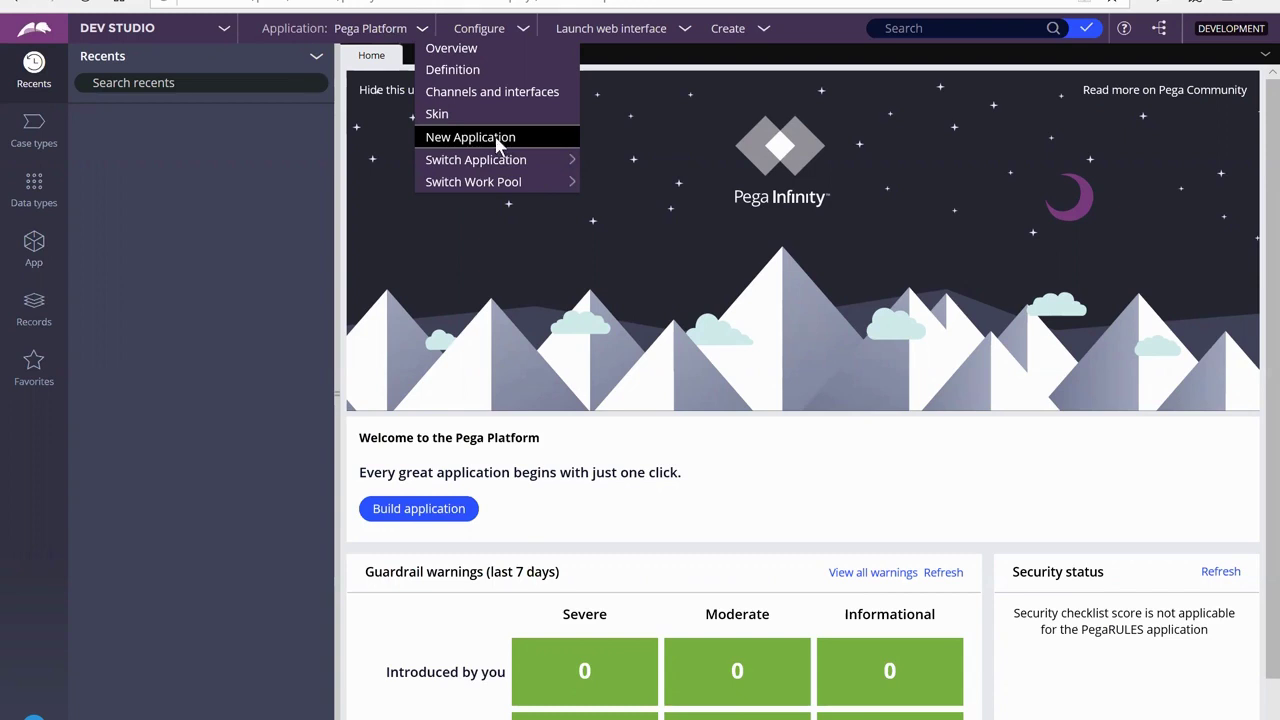
{"action": "left_click", "coordinate": [497, 142]}
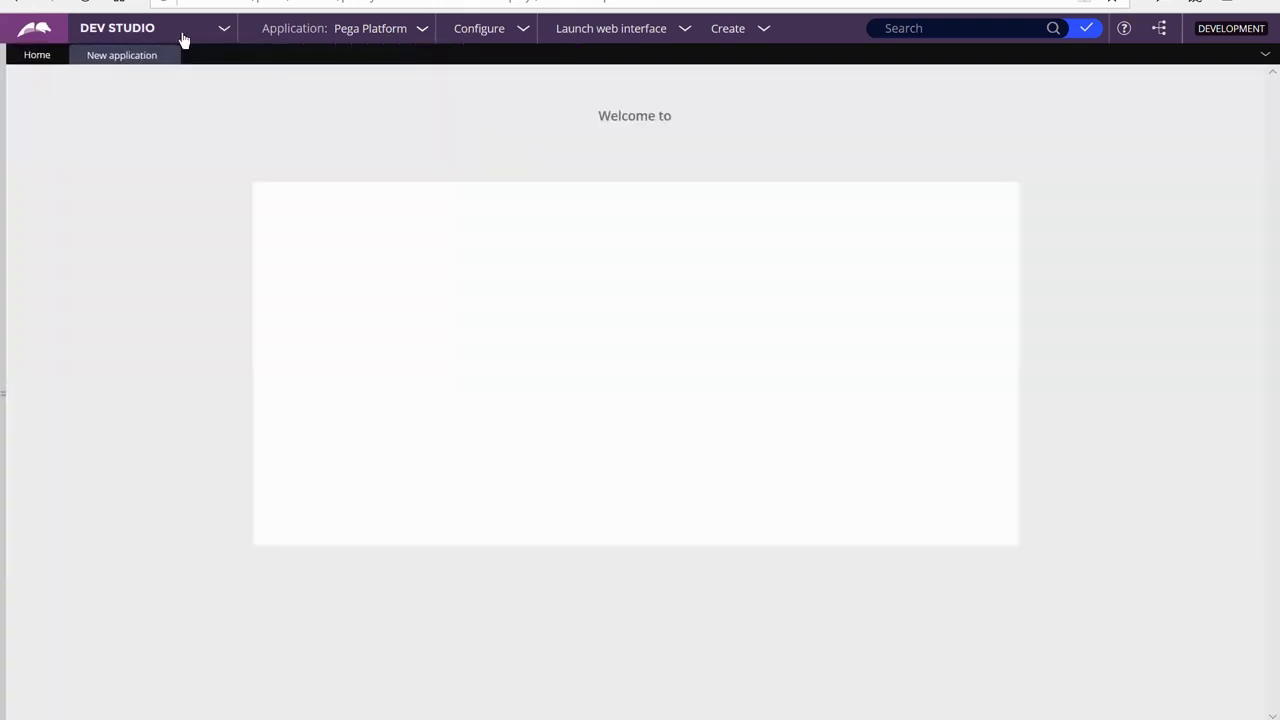
{"action": "left_click", "coordinate": [225, 35]}
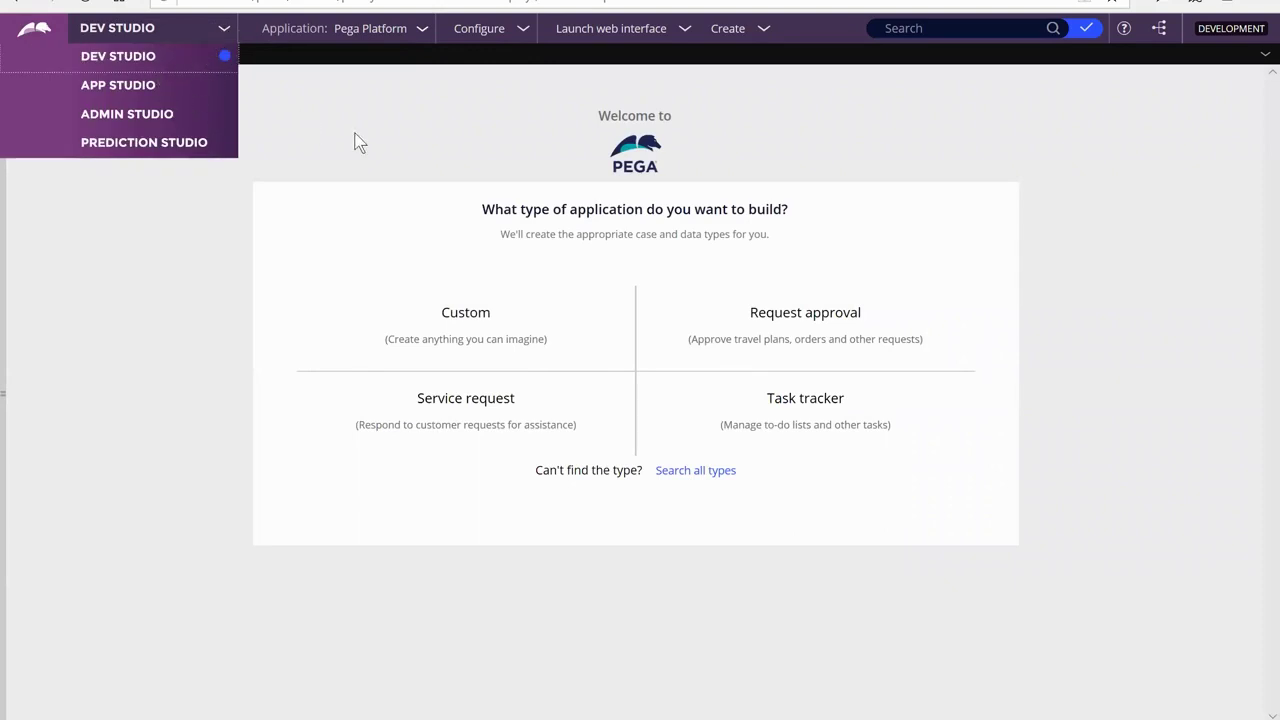
{"action": "left_click", "coordinate": [472, 320]}
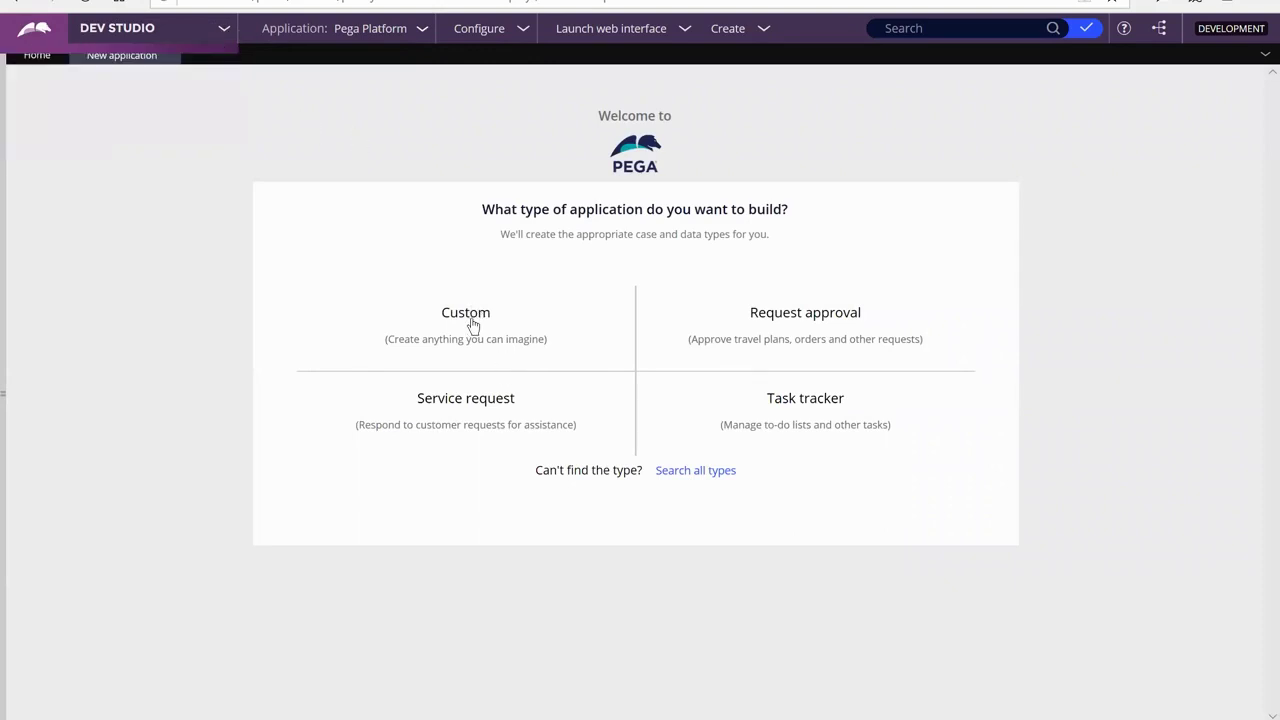
{"action": "left_click", "coordinate": [476, 326]}
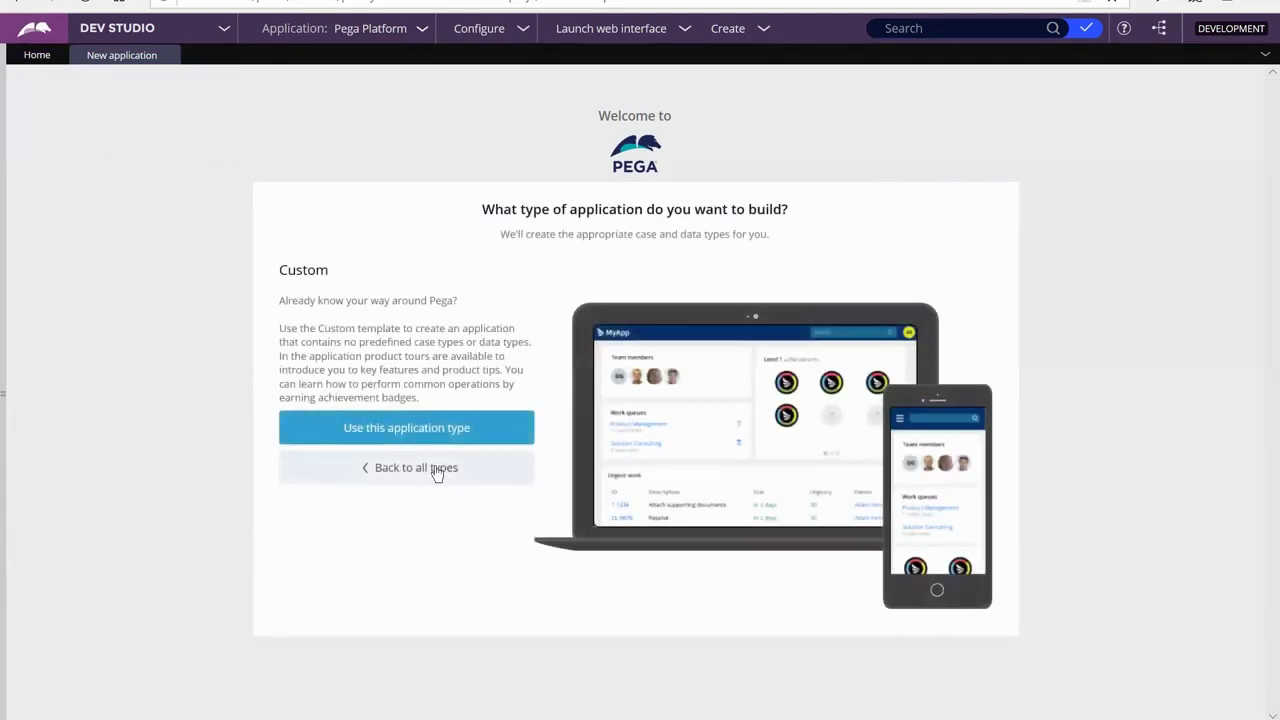
{"action": "left_click", "coordinate": [418, 437]}
{"action": "left_click", "coordinate": [458, 264]}
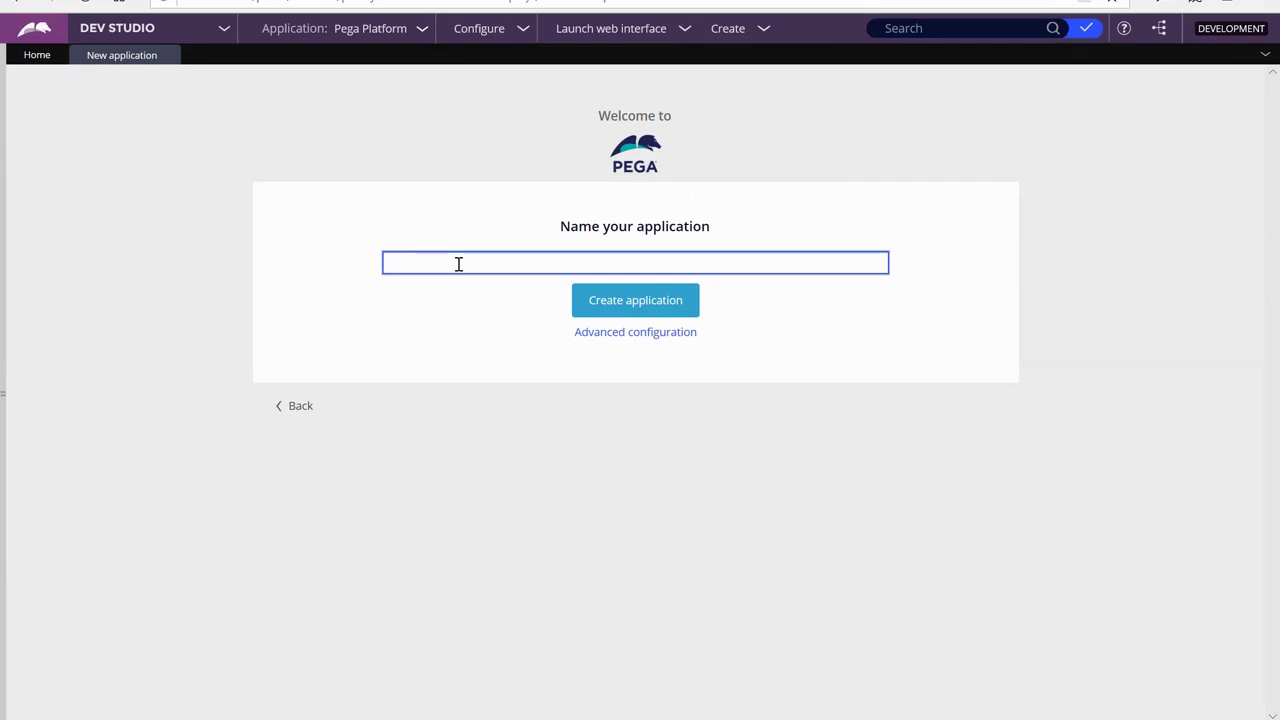
Name the application FlowerShop, set organization and class-layer organization to Flower, then create it
{"action": "type", "text": "FlowerShop"}
{"action": "left_click", "coordinate": [591, 334]}
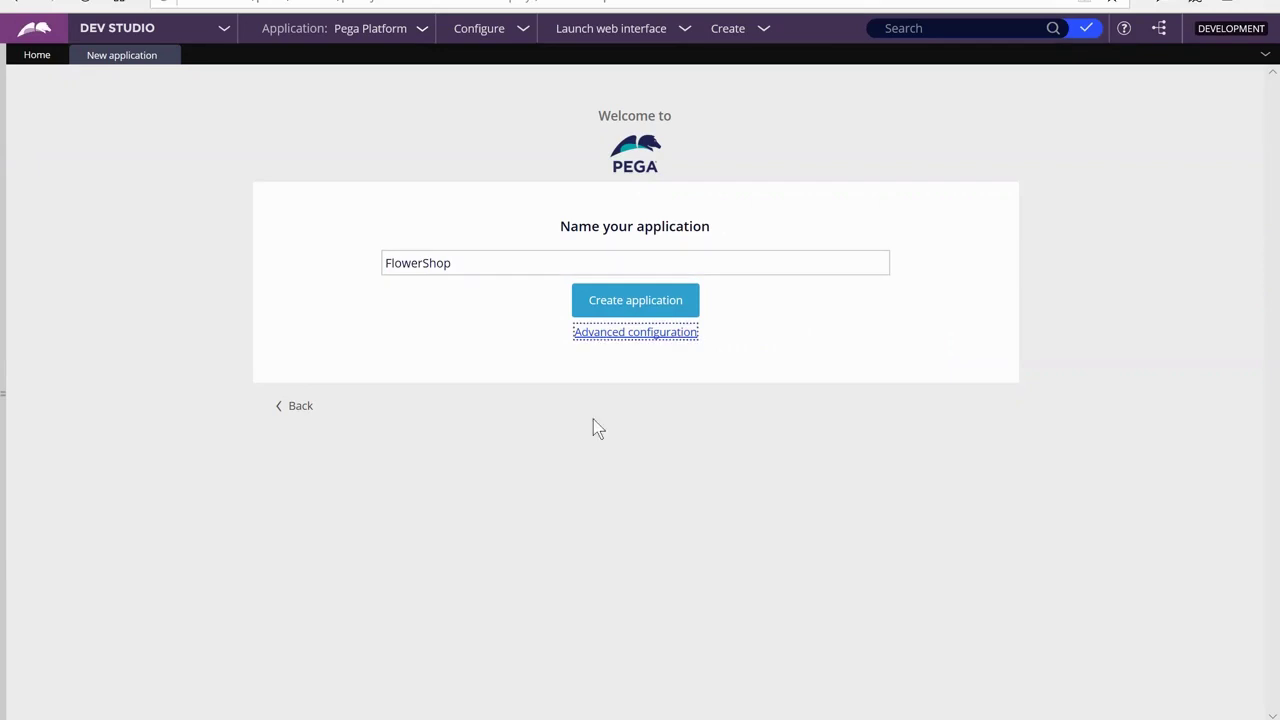
{"action": "left_click", "coordinate": [636, 332]}
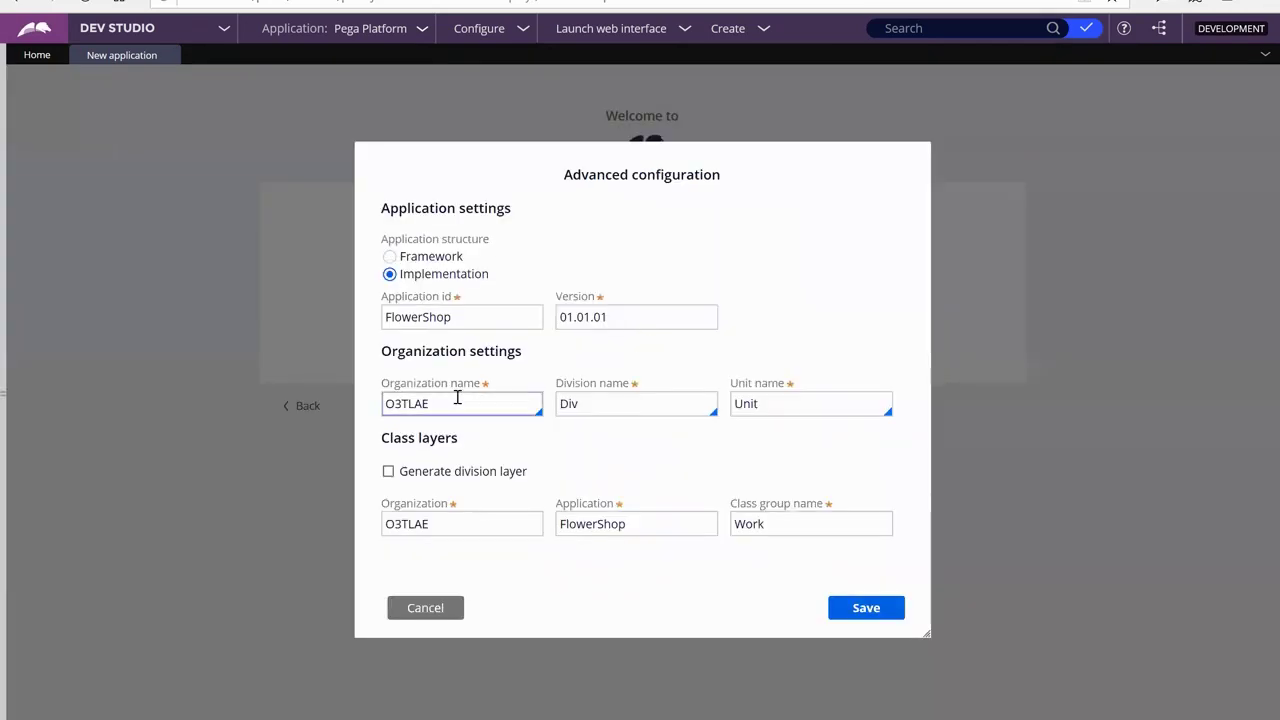
{"action": "left_click_drag", "start_coordinate": [433, 403], "coordinate": [382, 406]}
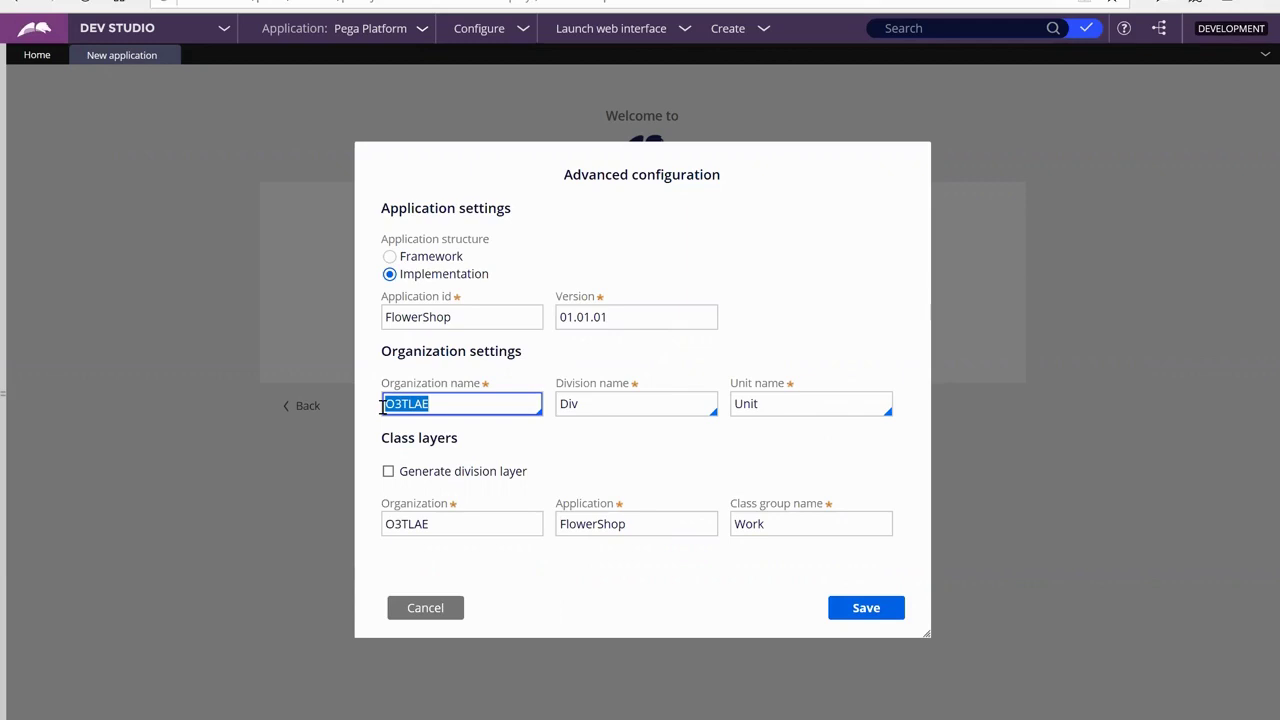
{"action": "type", "text": "Flower"}
{"action": "key", "text": "Tab"}
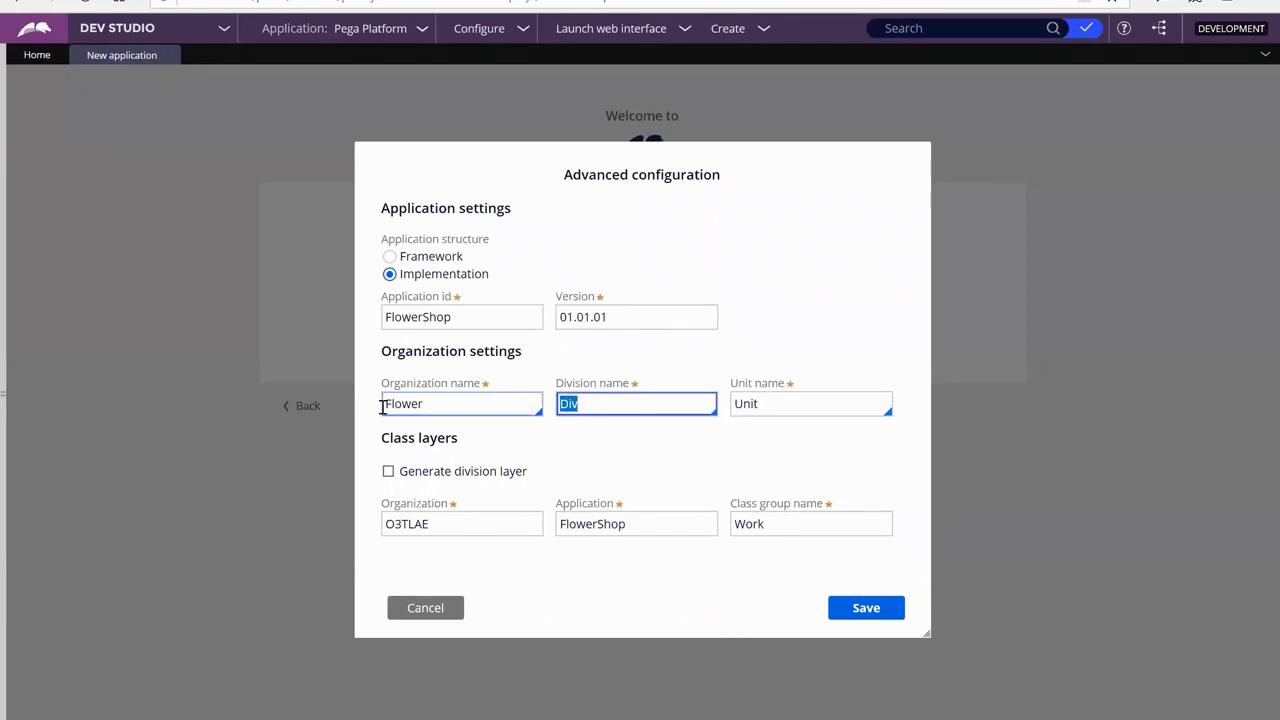
{"action": "double_click", "coordinate": [576, 404]}
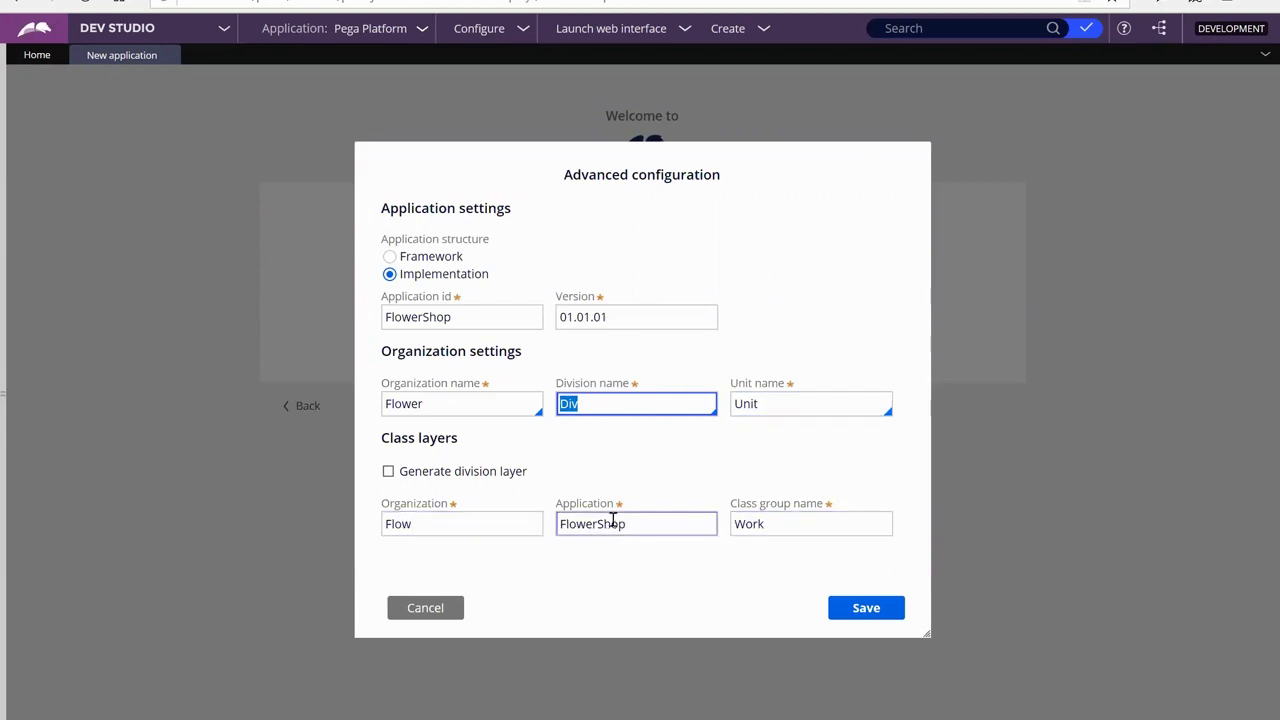
{"action": "left_click", "coordinate": [450, 525]}
{"action": "type", "text": "er"}
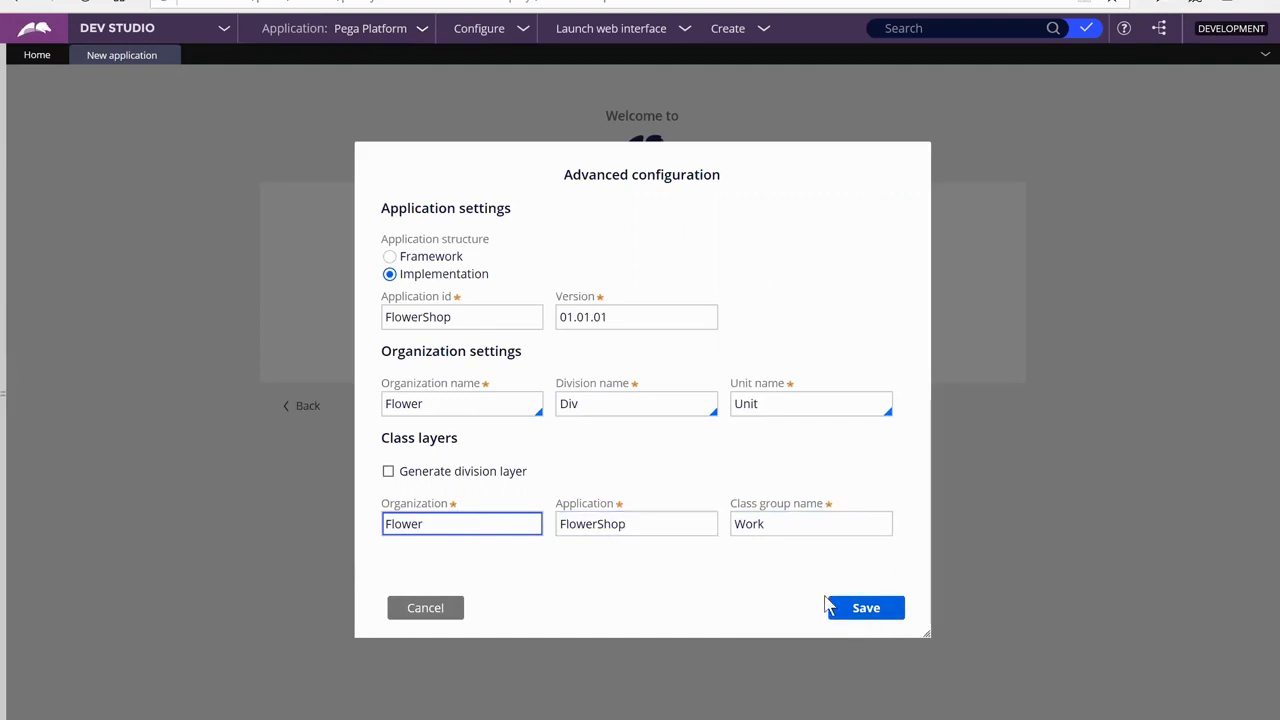
{"action": "left_click", "coordinate": [867, 611]}
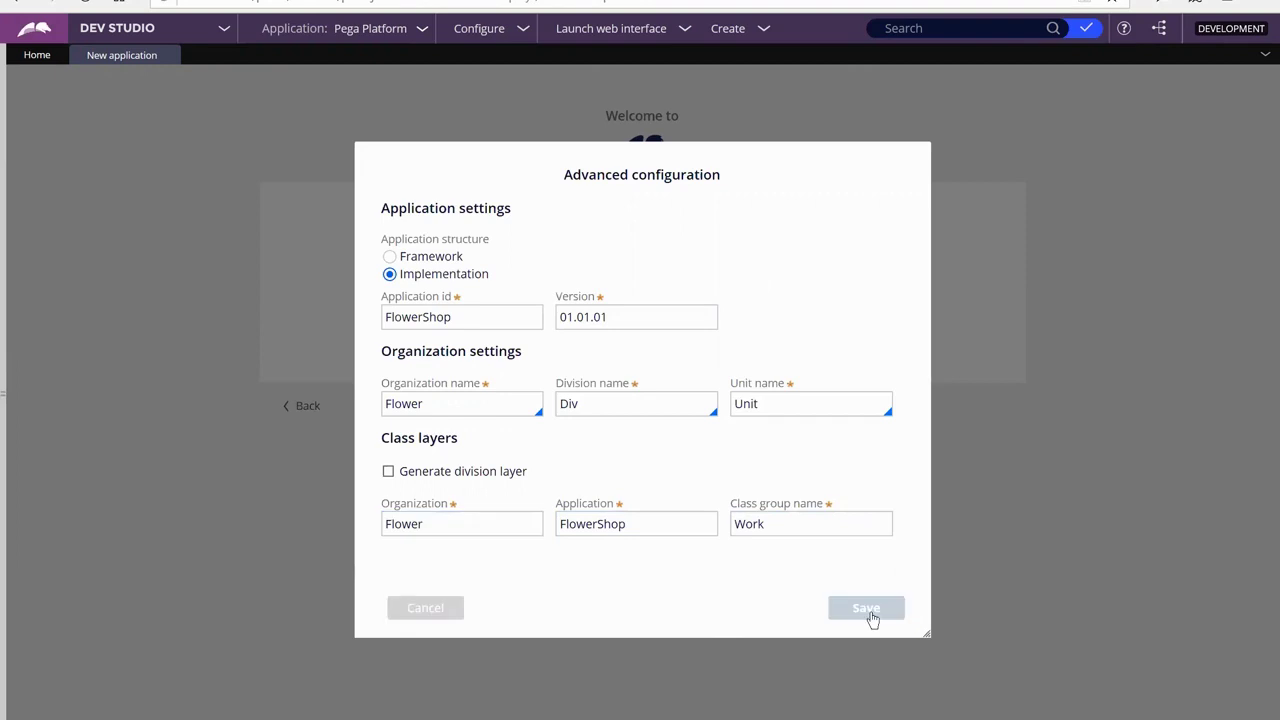
{"action": "left_click", "coordinate": [652, 311]}
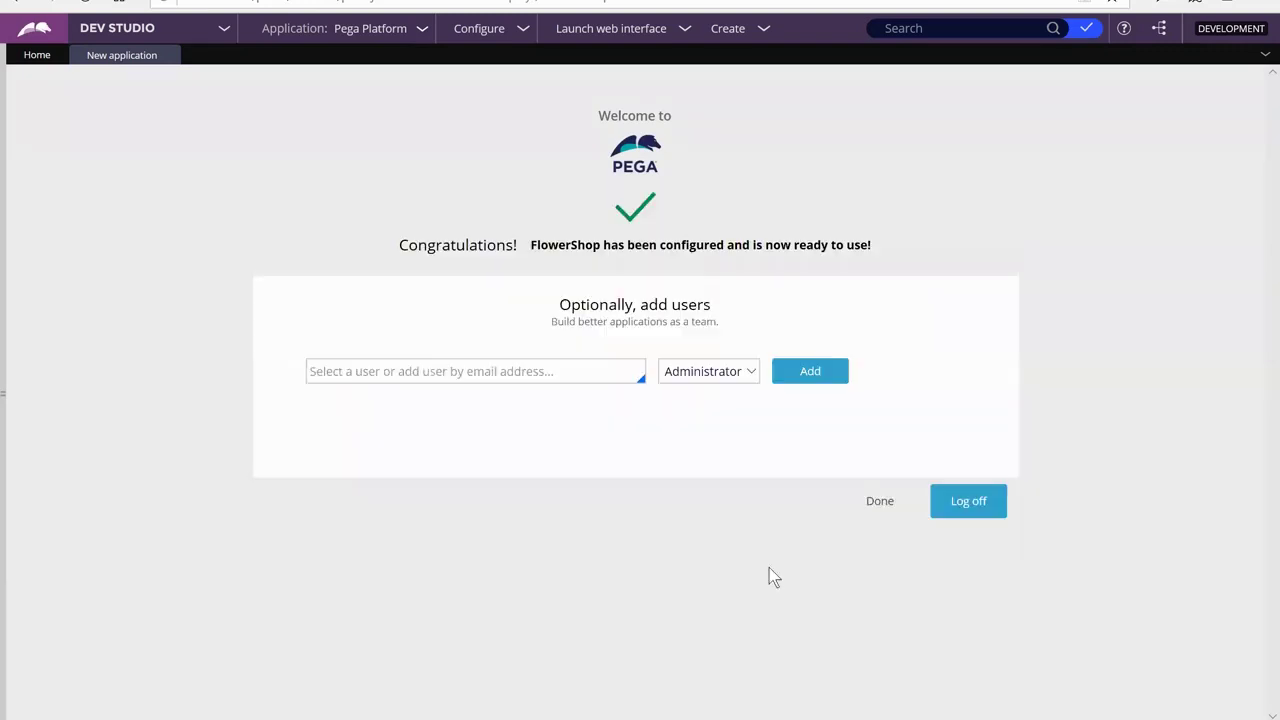
Add the manager user with Administrator access, copy its generated password, and finish setup
{"action": "left_click", "coordinate": [548, 376]}
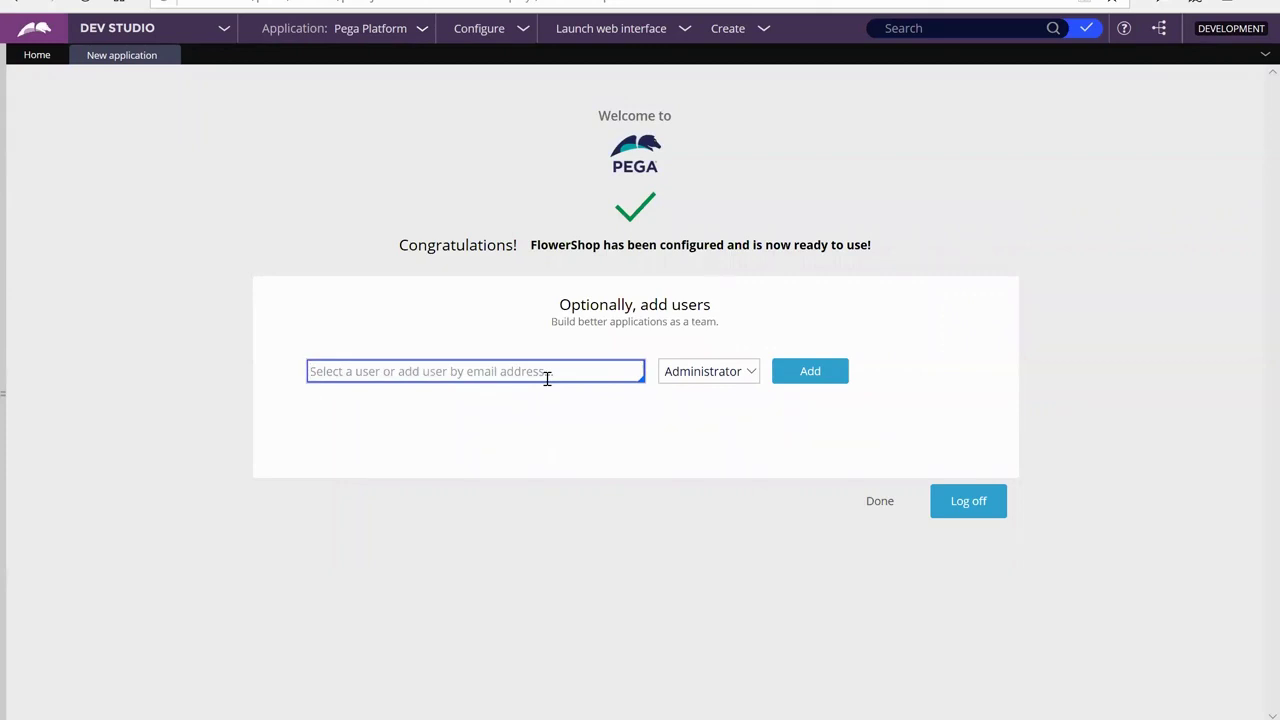
{"action": "type", "text": "Manager"}
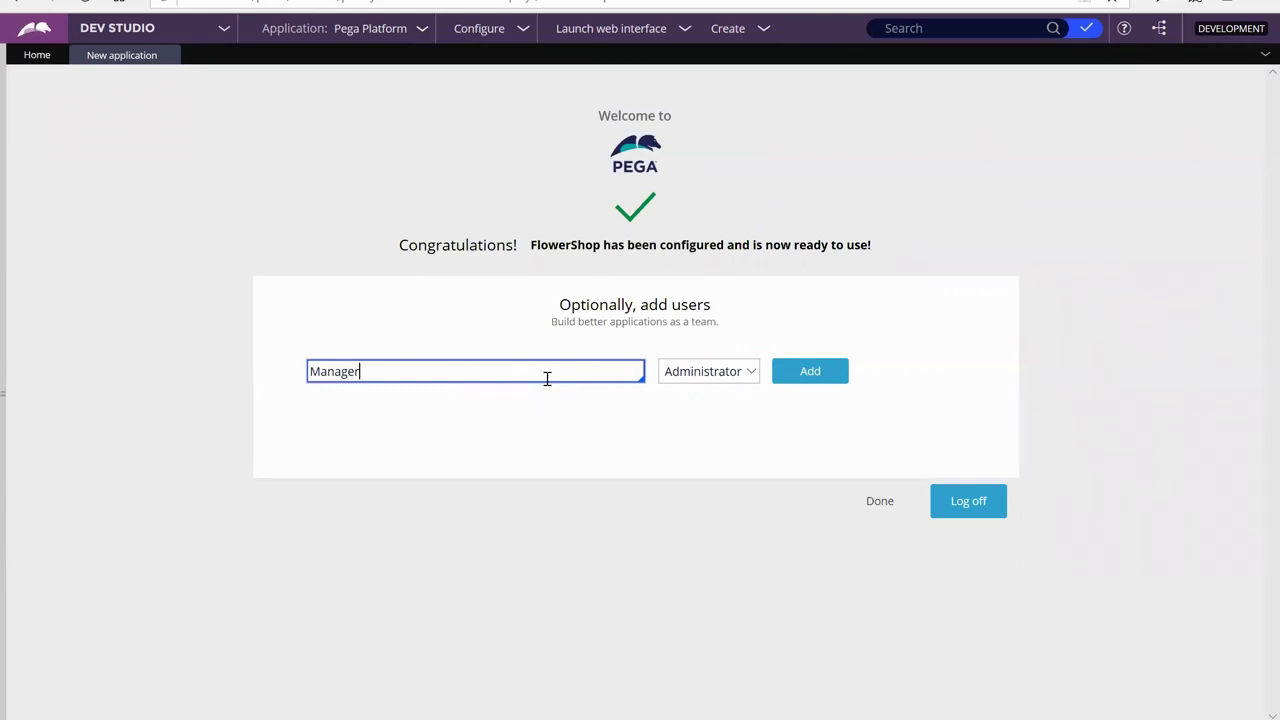
{"action": "type", "text": "@FlowerShop"}
{"action": "left_click", "coordinate": [811, 378]}
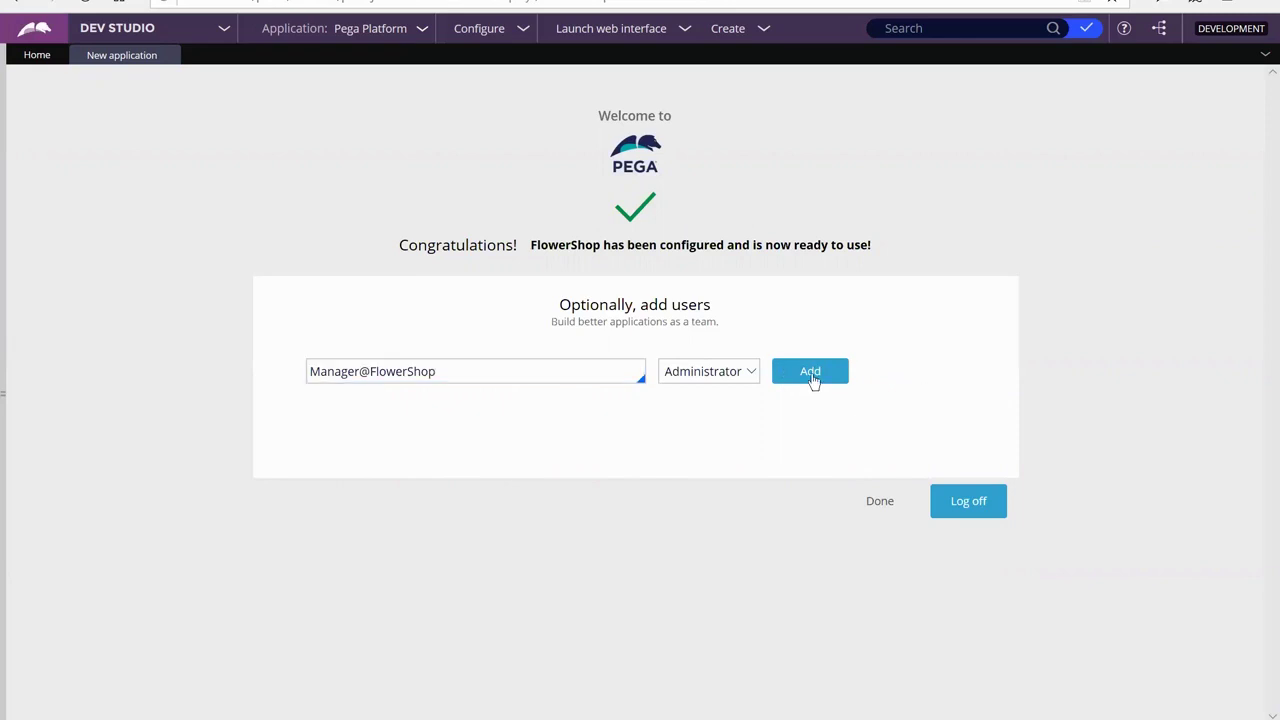
{"action": "left_click", "coordinate": [791, 379]}
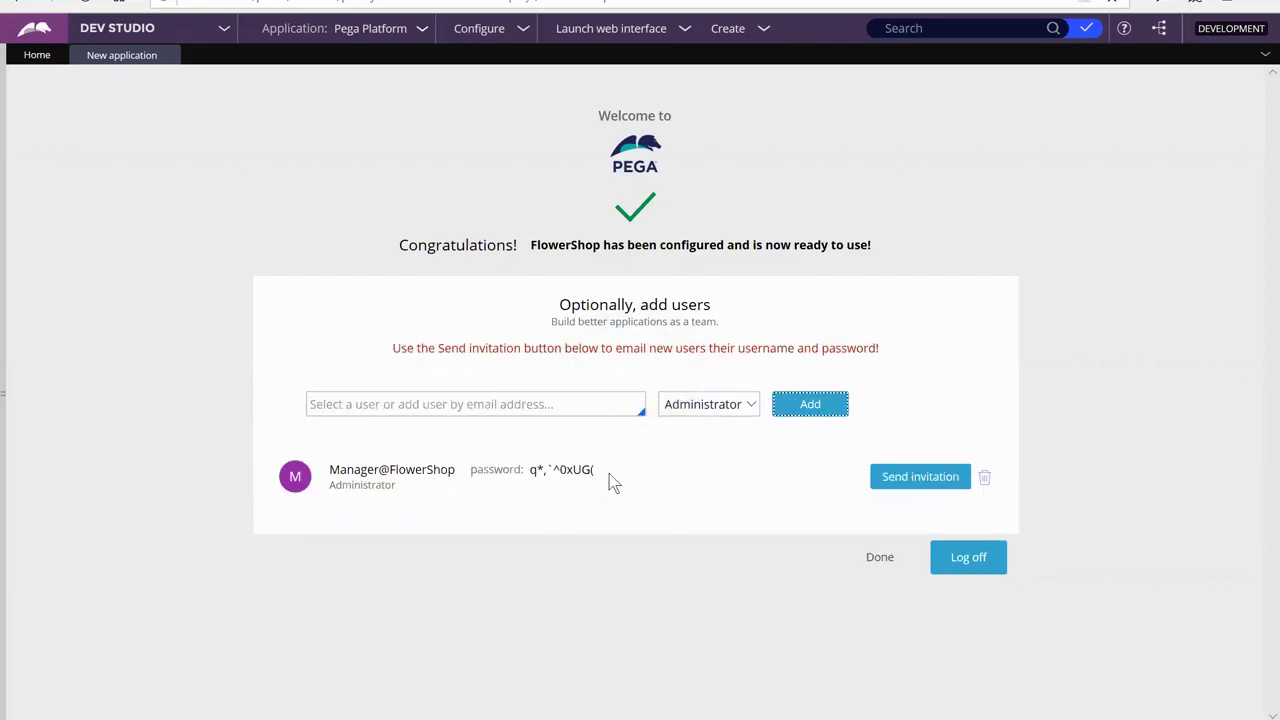
{"action": "left_click_drag", "start_coordinate": [604, 469], "coordinate": [531, 476]}
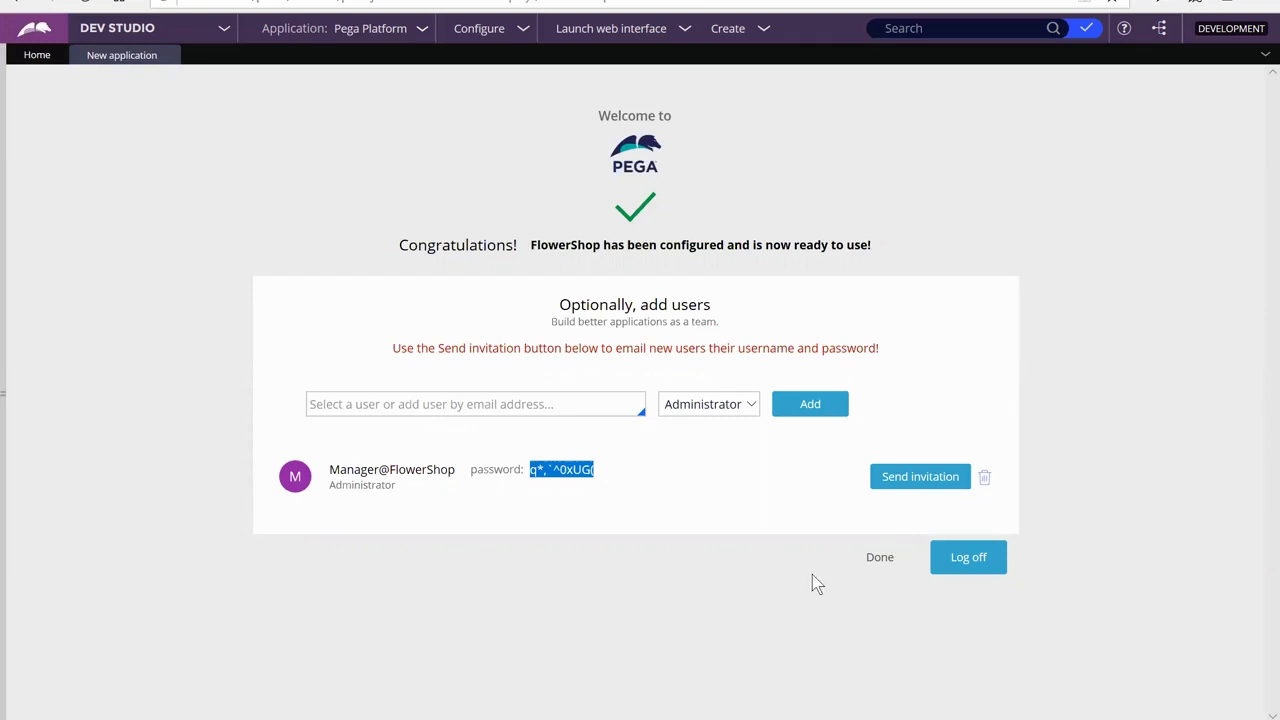
{"action": "left_click", "coordinate": [890, 557]}
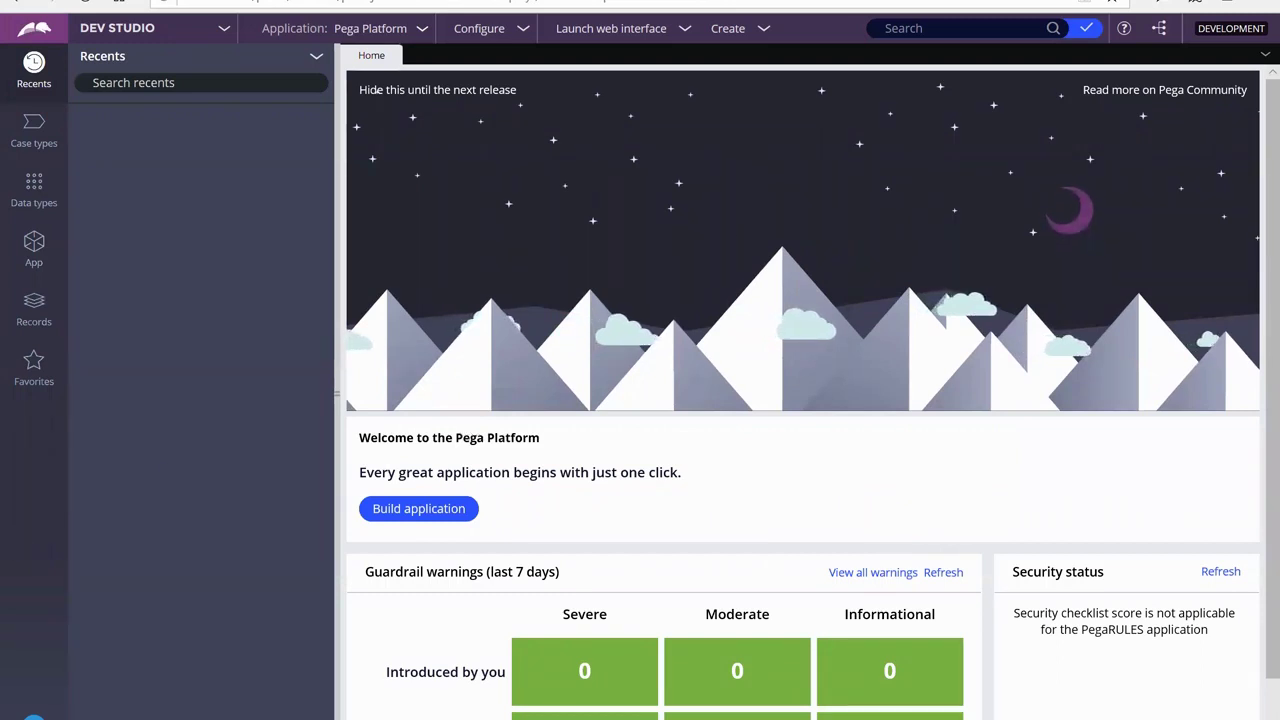
Add FlowerShop:Administrators as the default access group on the administrator's operator record and save
{"action": "left_click", "coordinate": [34, 714]}
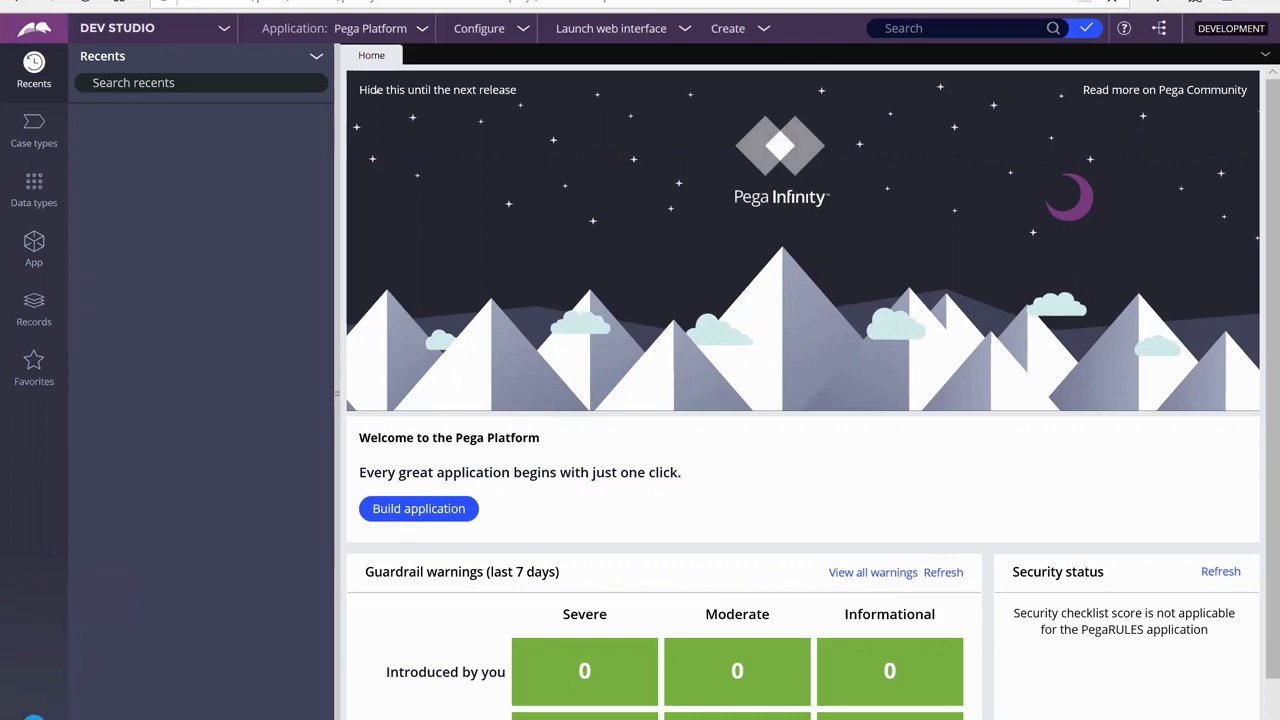
{"action": "left_click", "coordinate": [34, 715]}
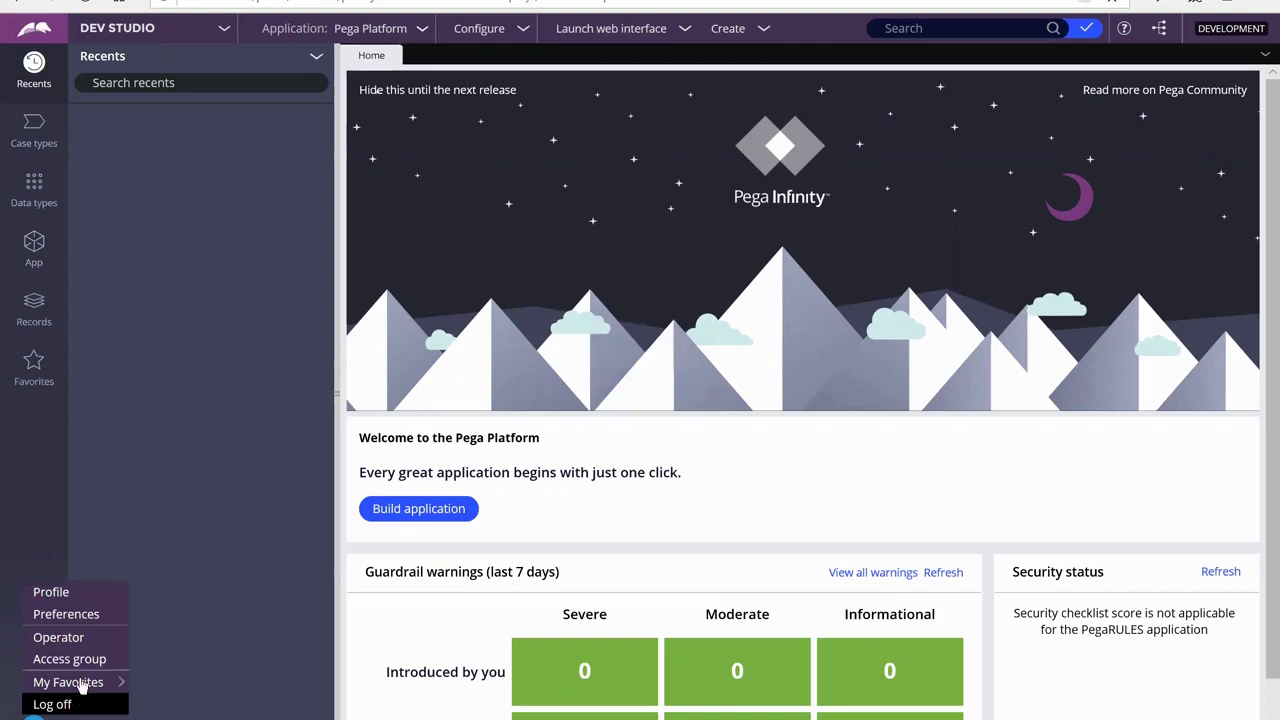
{"action": "left_click", "coordinate": [68, 637]}
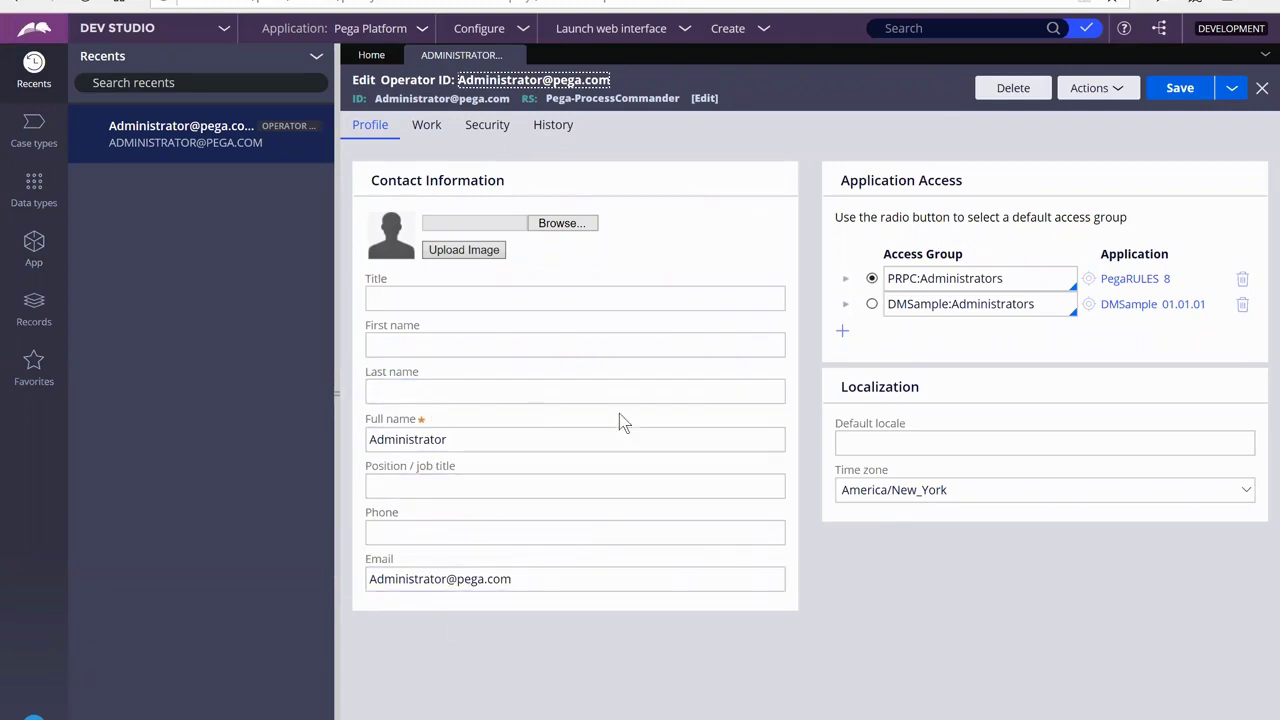
{"action": "left_click", "coordinate": [842, 334]}
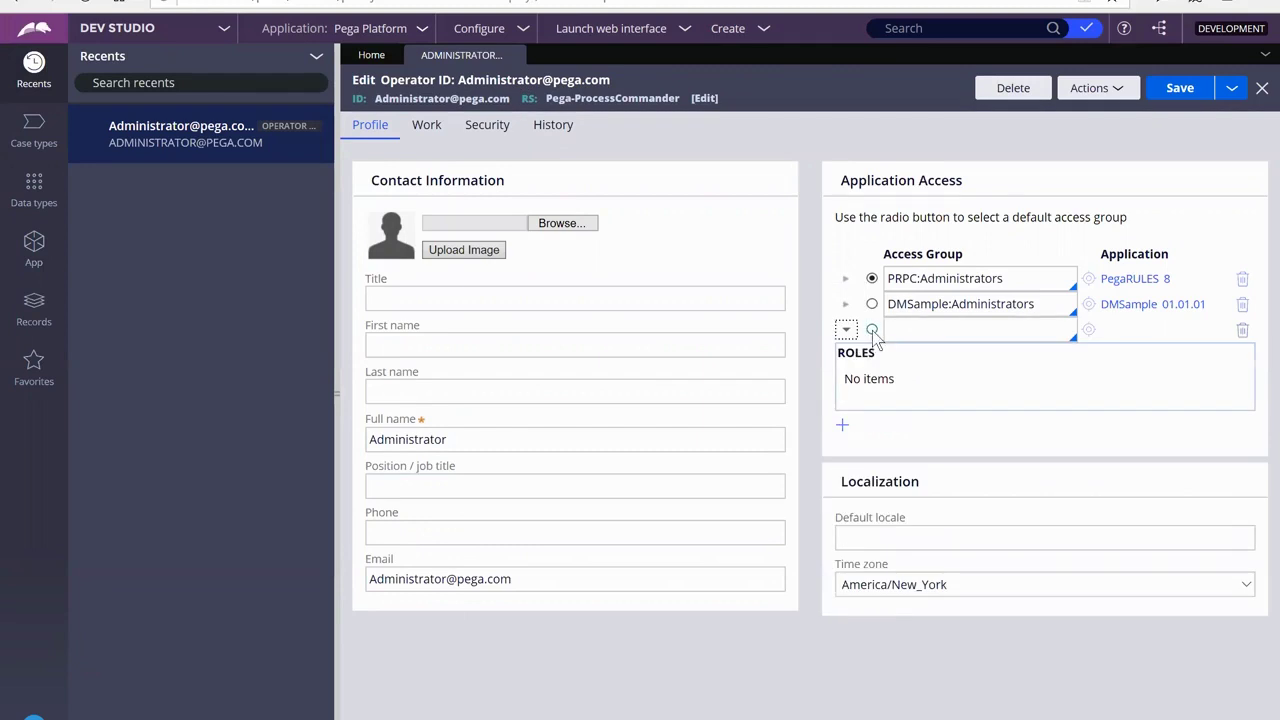
{"action": "left_click", "coordinate": [872, 330]}
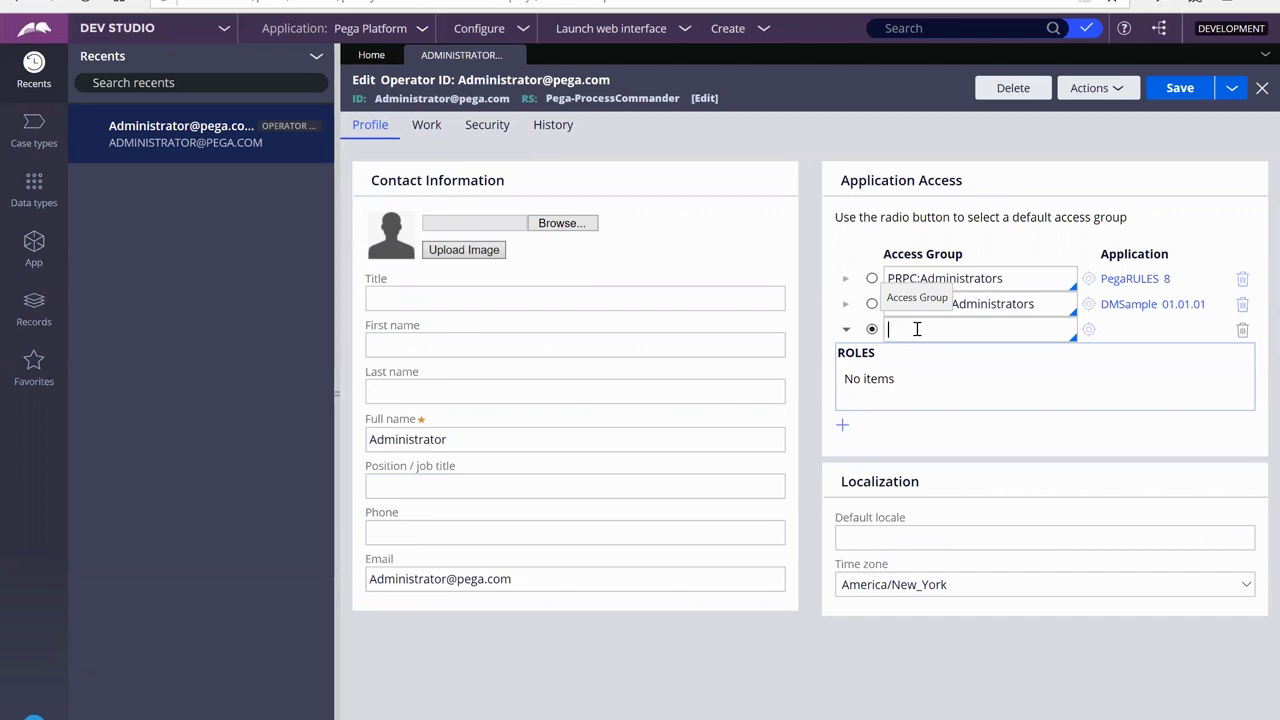
{"action": "left_click", "coordinate": [917, 329]}
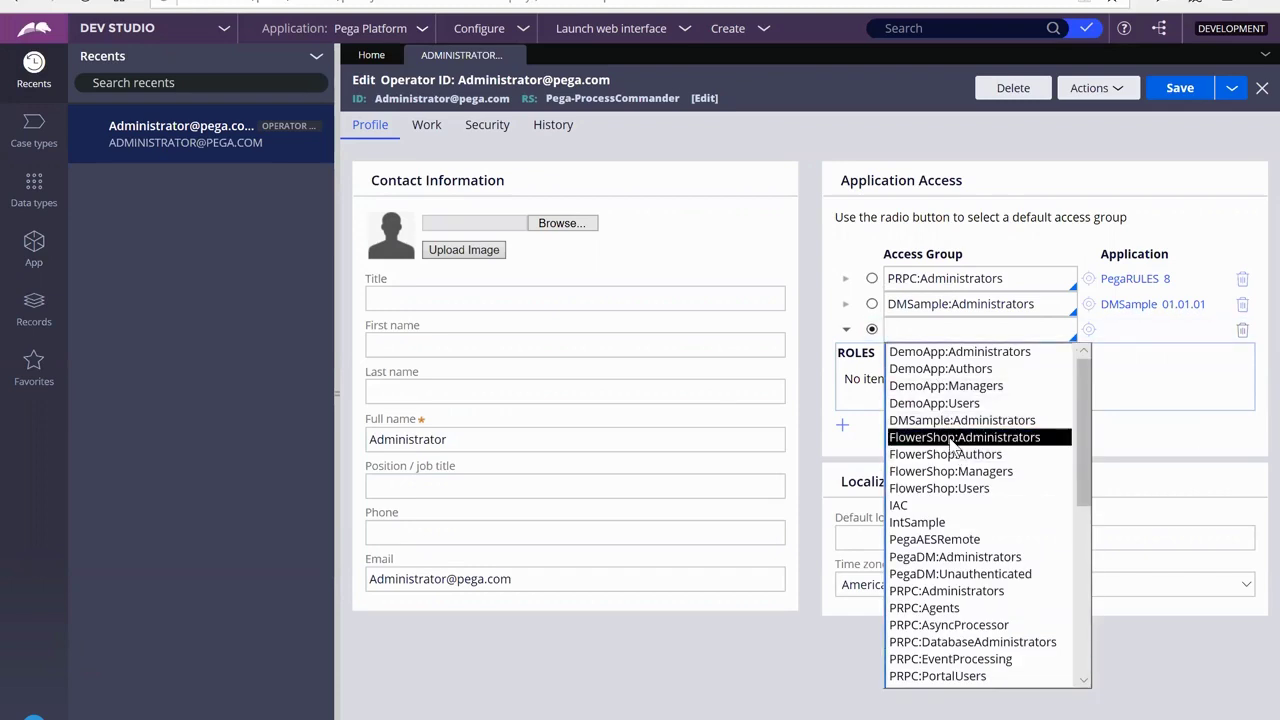
{"action": "left_click", "coordinate": [950, 440]}
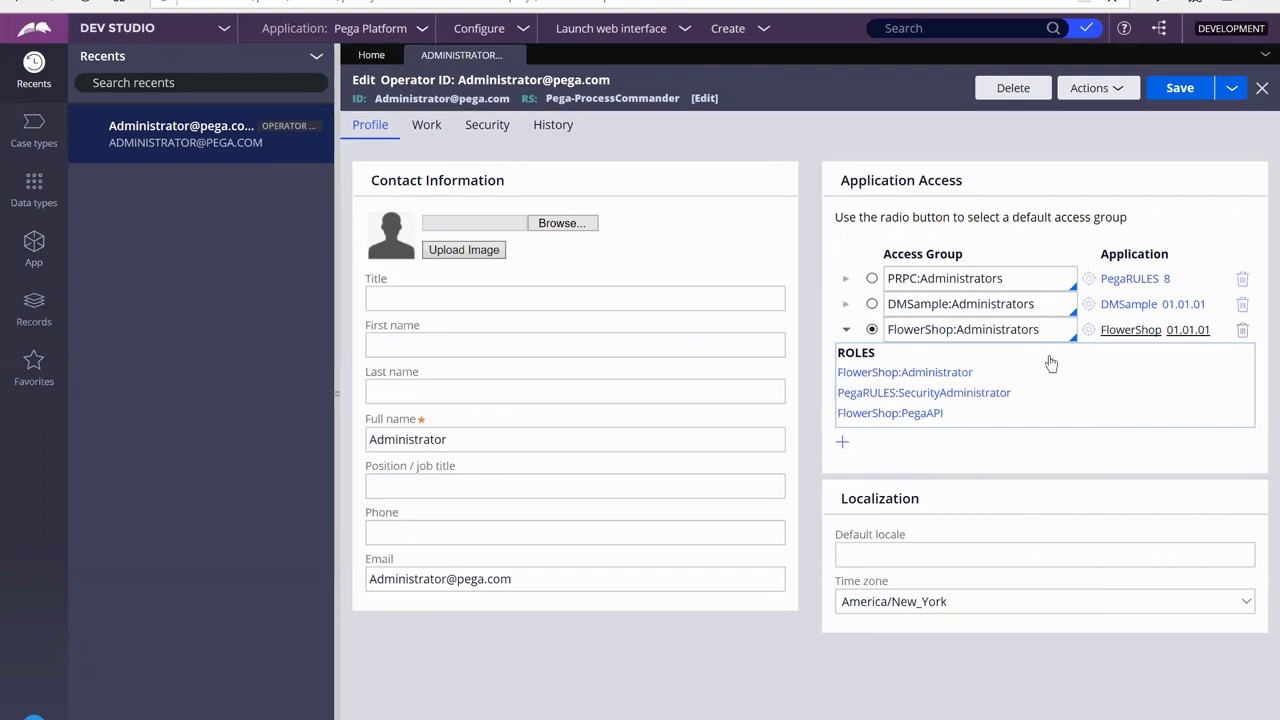
{"action": "left_click", "coordinate": [1172, 90]}
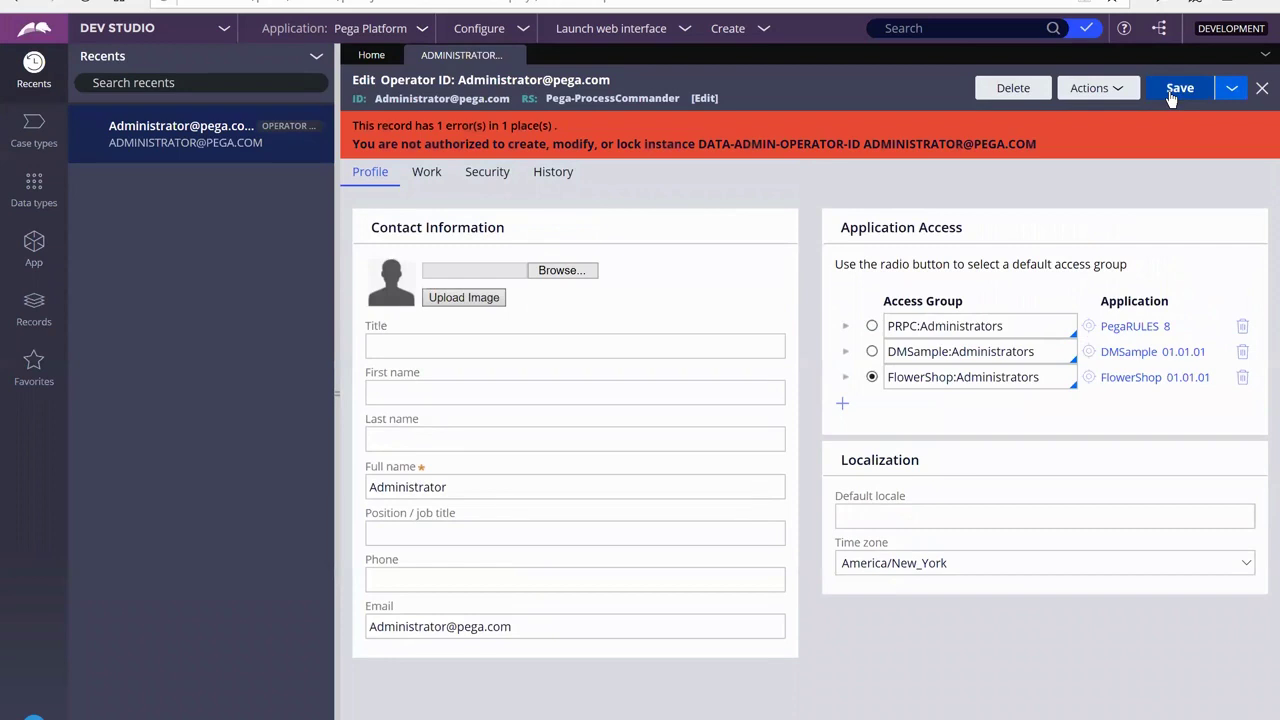
Review the operator's Work and Security settings, then log off Dev Studio
{"action": "left_click", "coordinate": [426, 174]}
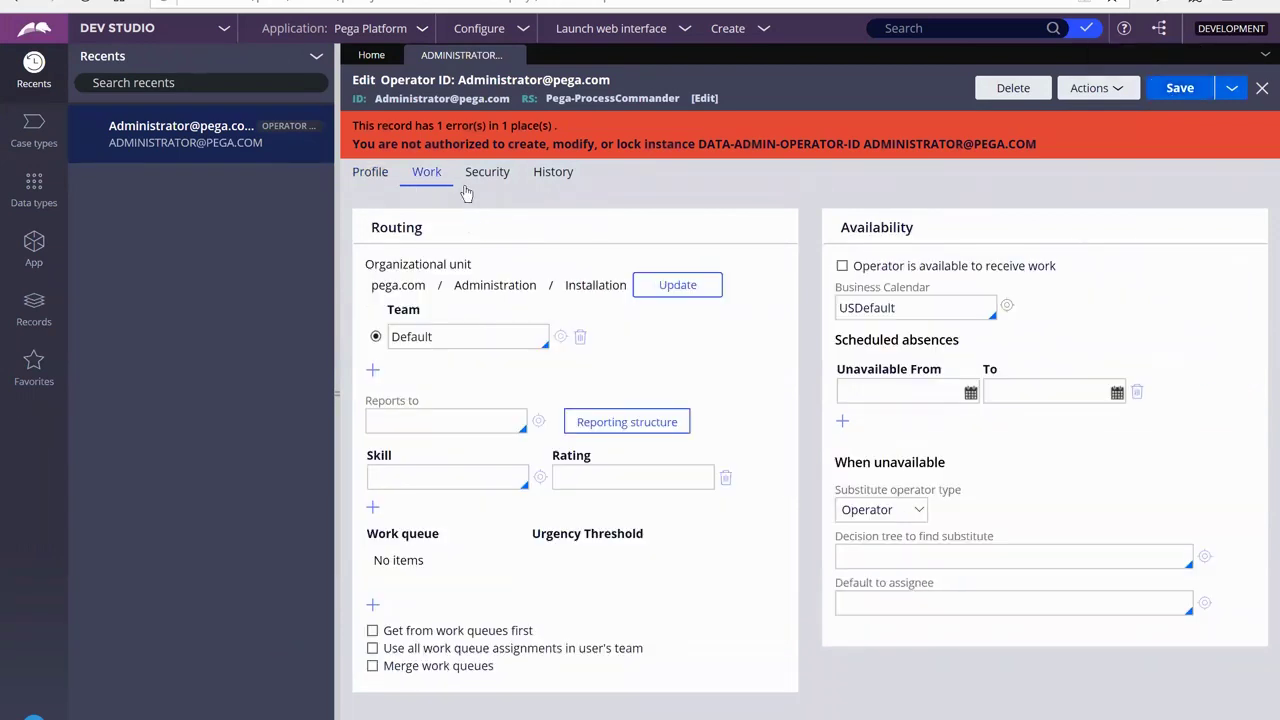
{"action": "left_click", "coordinate": [475, 185]}
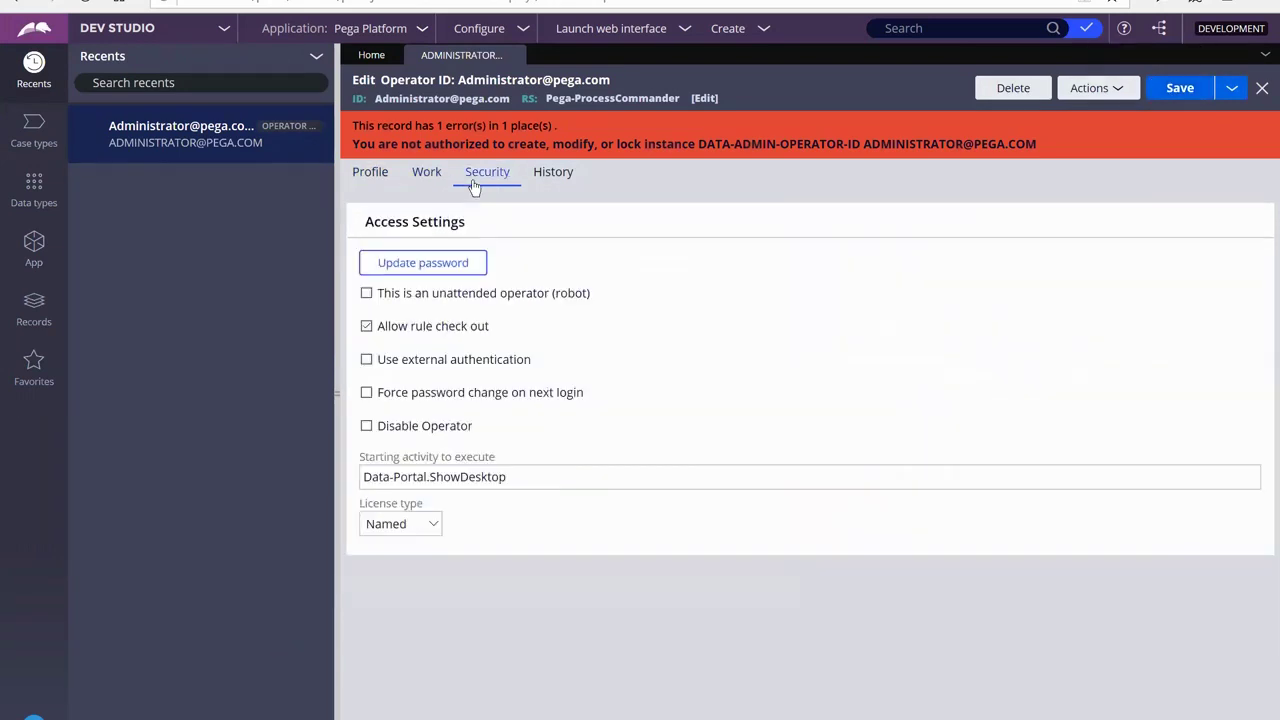
{"action": "left_click", "coordinate": [418, 176]}
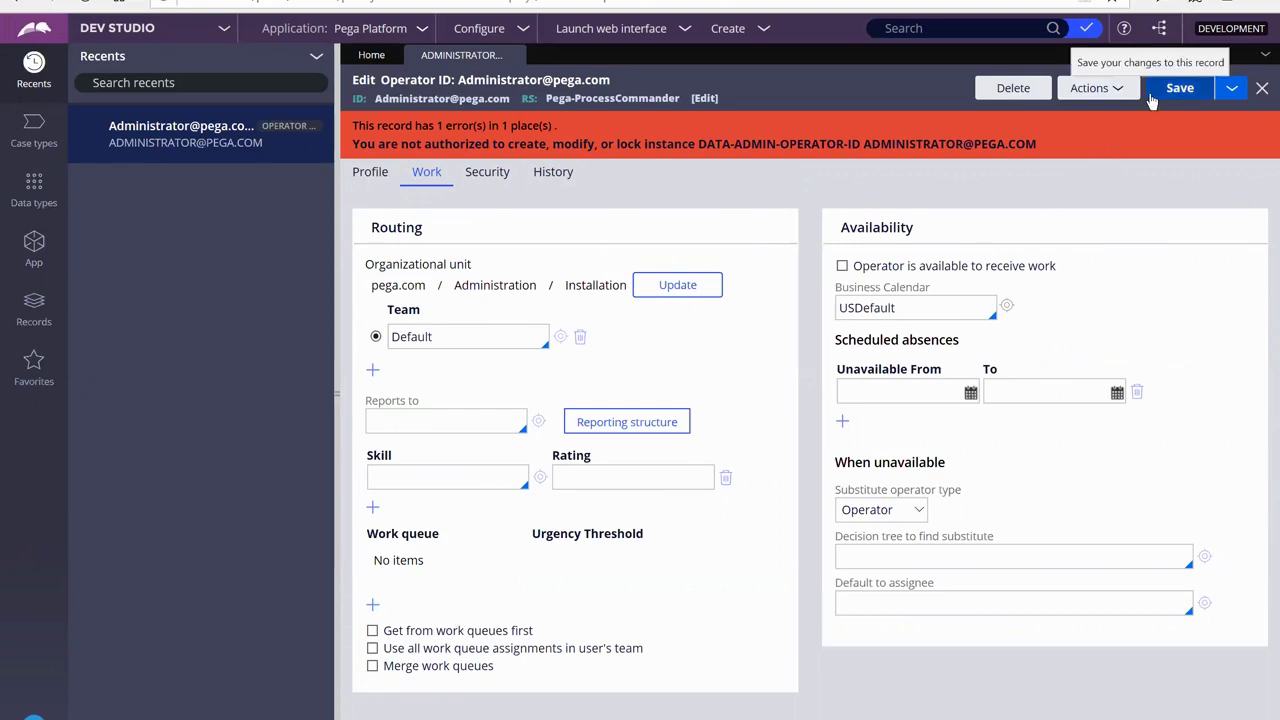
{"action": "left_click", "coordinate": [34, 714]}
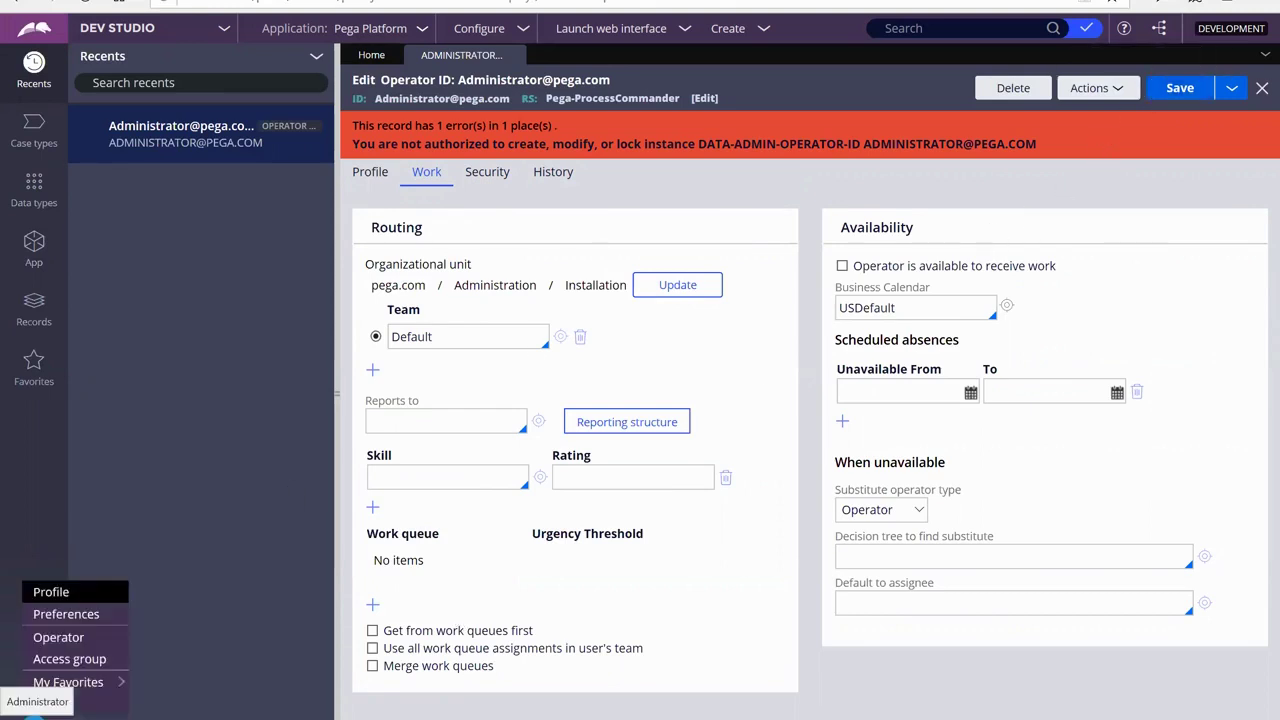
{"action": "left_click", "coordinate": [70, 704]}
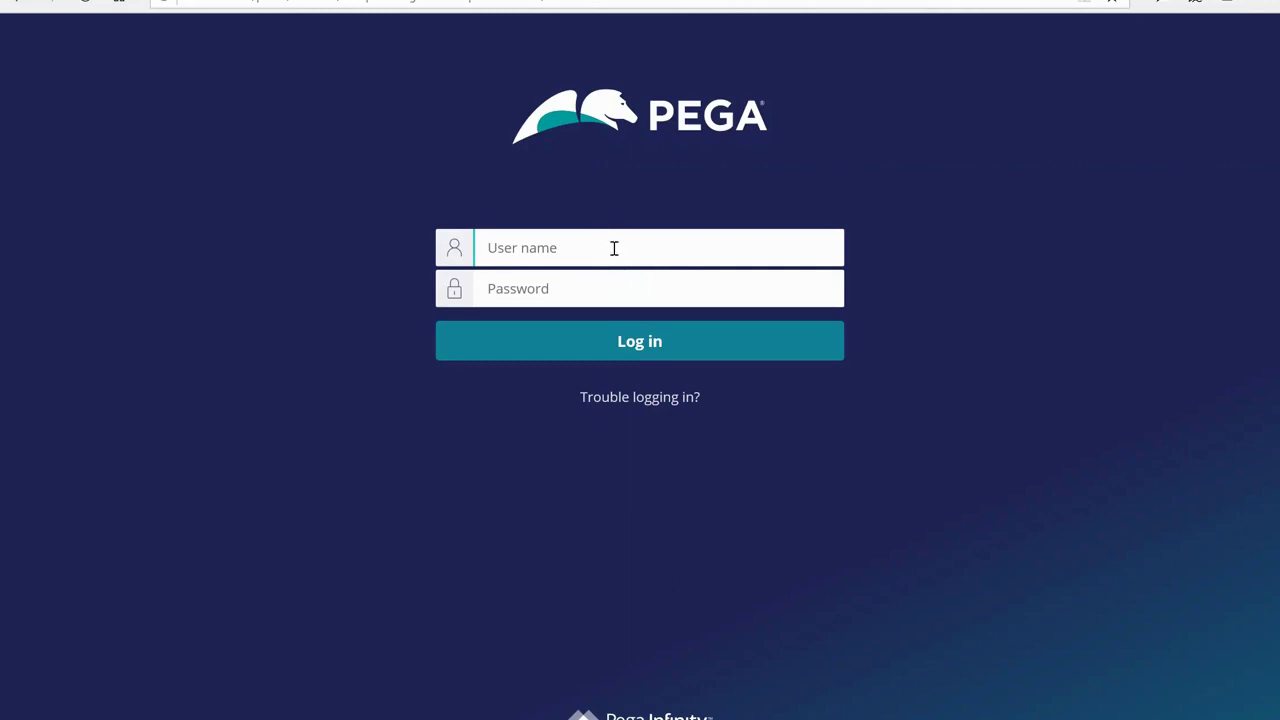
Log in with the manager operator's user name and password, fixing a typo in the user name
{"action": "type", "text": "Manager@FlowerShop"}
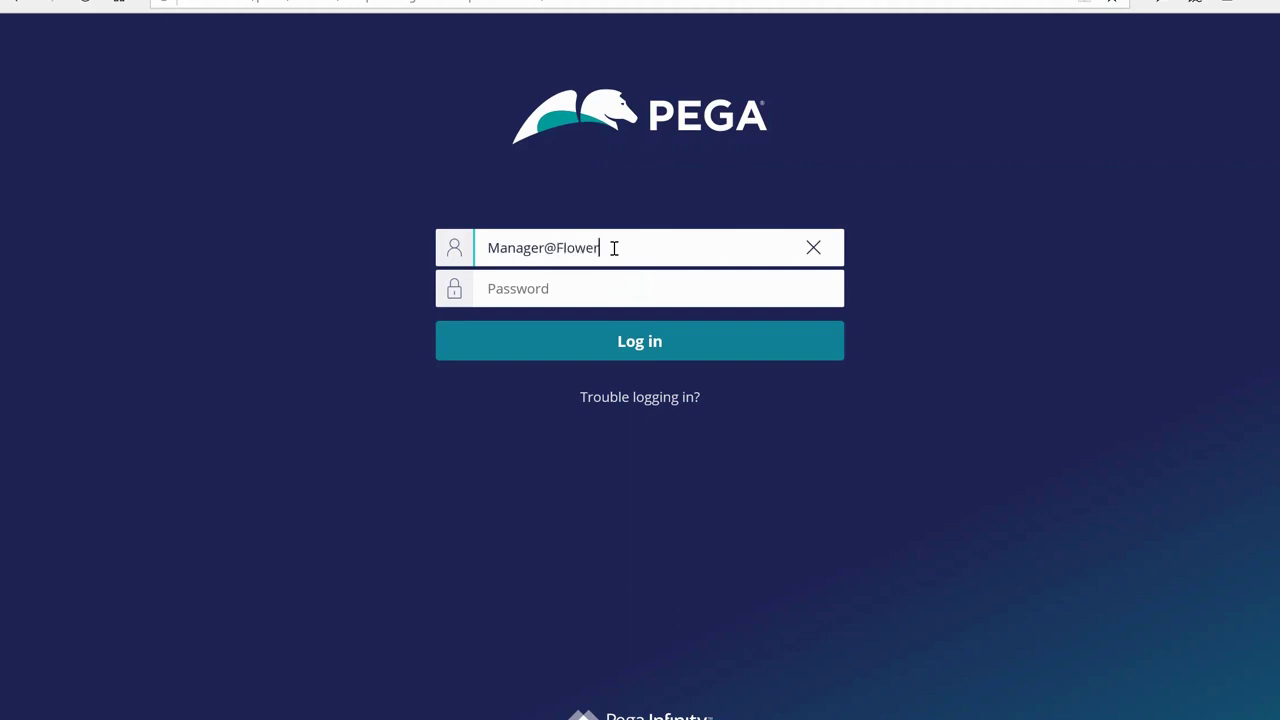
{"action": "key", "text": "Tab"}
{"action": "left_click", "coordinate": [620, 248]}
{"action": "key", "text": "BackSpace"}
{"action": "type", "text": "hop"}
{"action": "key", "text": "Tab"}
{"action": "type", "text": "rul"}
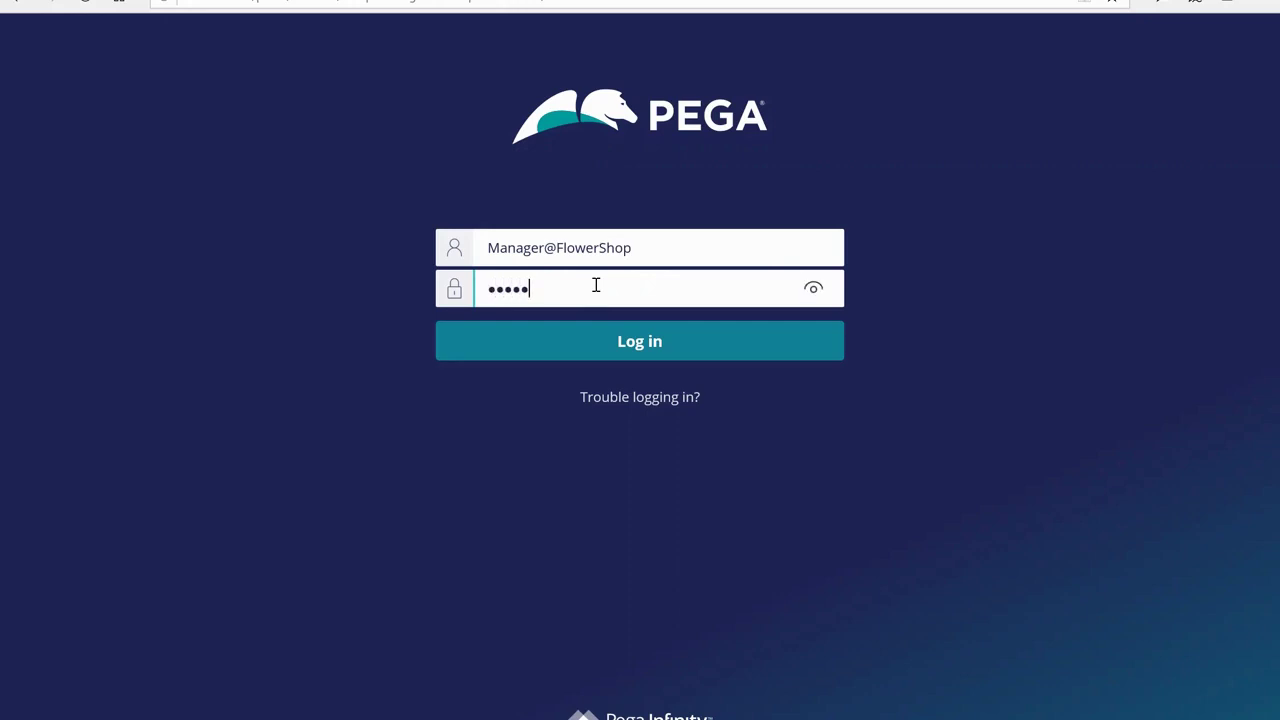
{"action": "left_click", "coordinate": [814, 290]}
{"action": "left_click", "coordinate": [673, 350]}
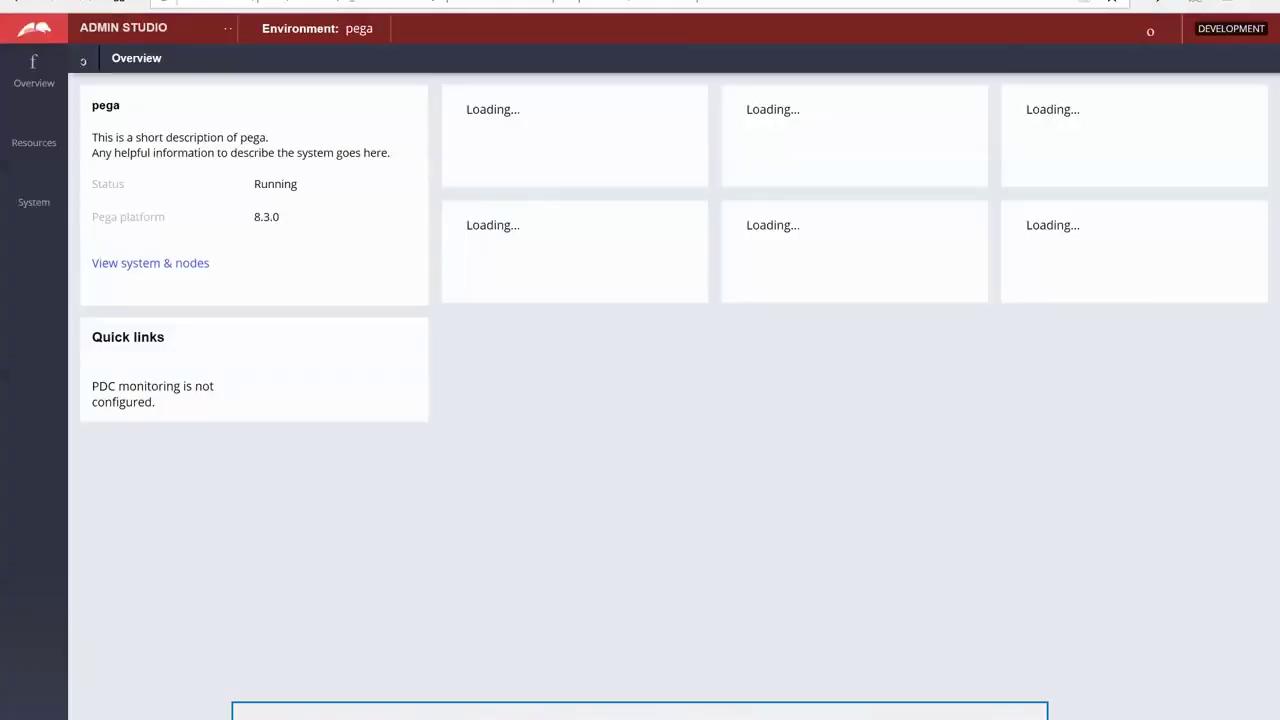
Switch from Admin Studio to Dev Studio and open the manager's operator record
{"action": "left_click", "coordinate": [212, 32]}
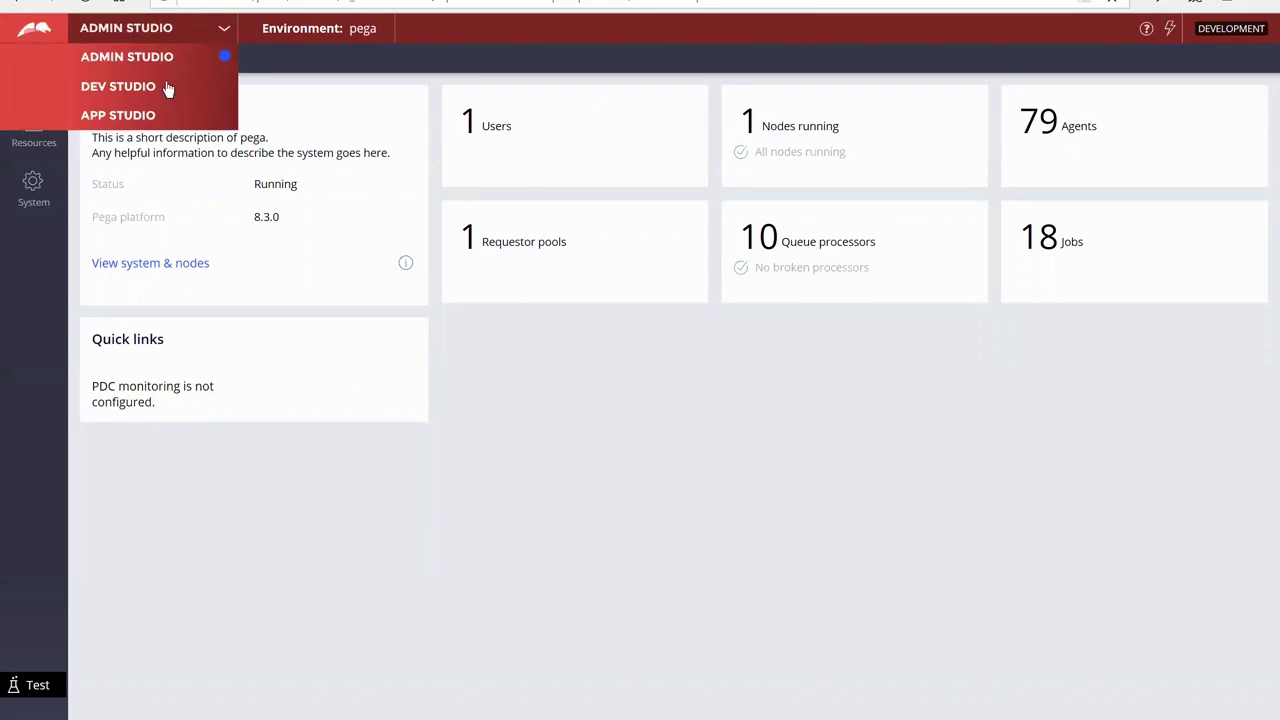
{"action": "left_click", "coordinate": [166, 87]}
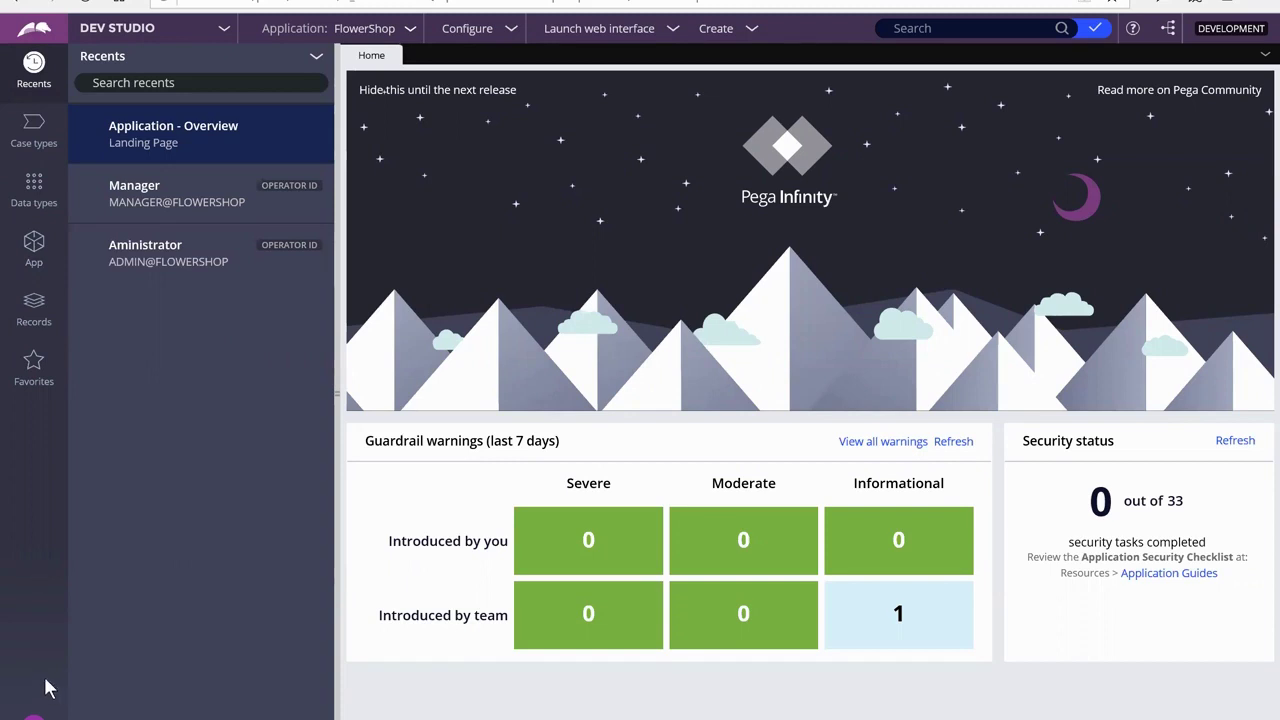
{"action": "left_click", "coordinate": [33, 716]}
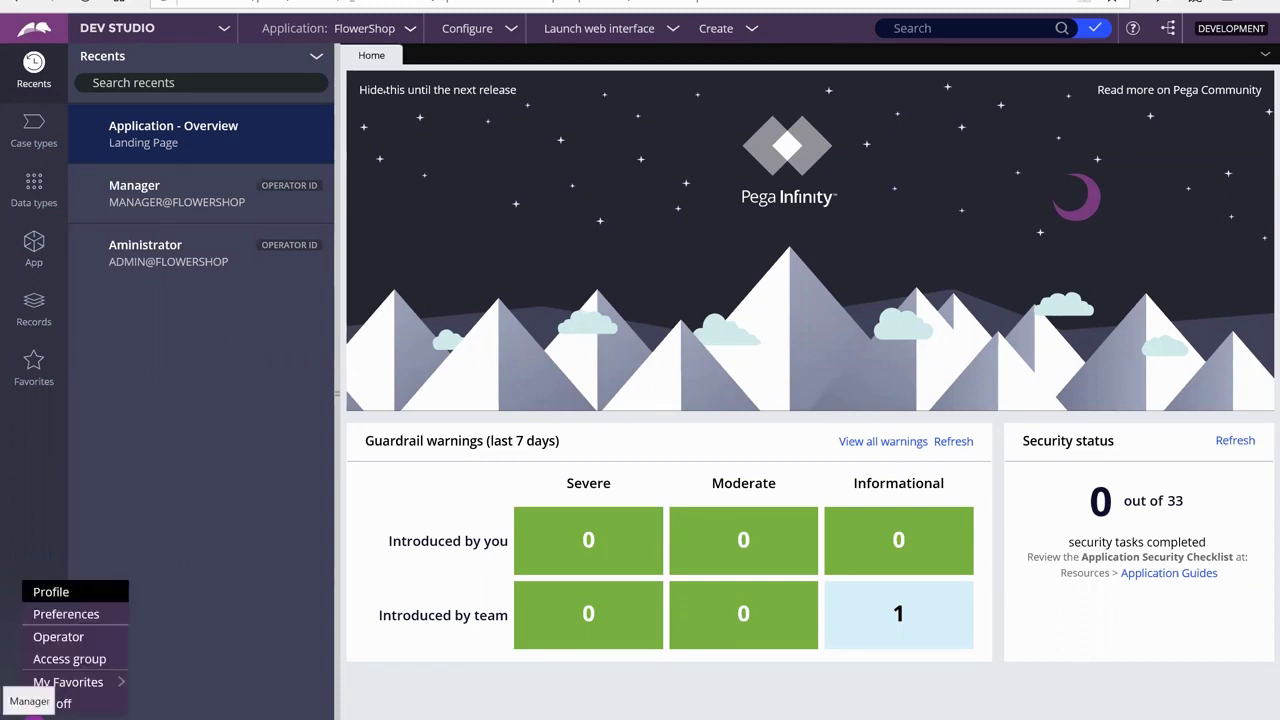
{"action": "left_click", "coordinate": [50, 636]}
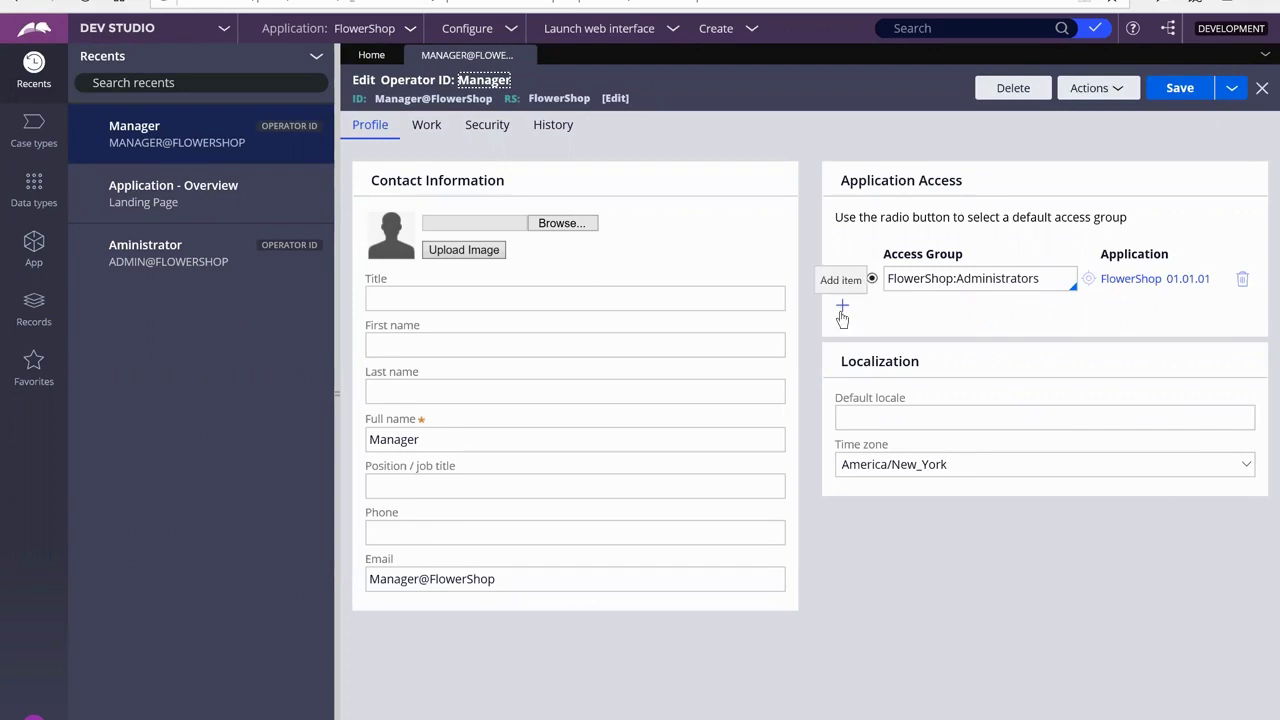
Start a Save As copy of the manager operator, changing its short description to Administr
{"action": "left_click", "coordinate": [410, 32]}
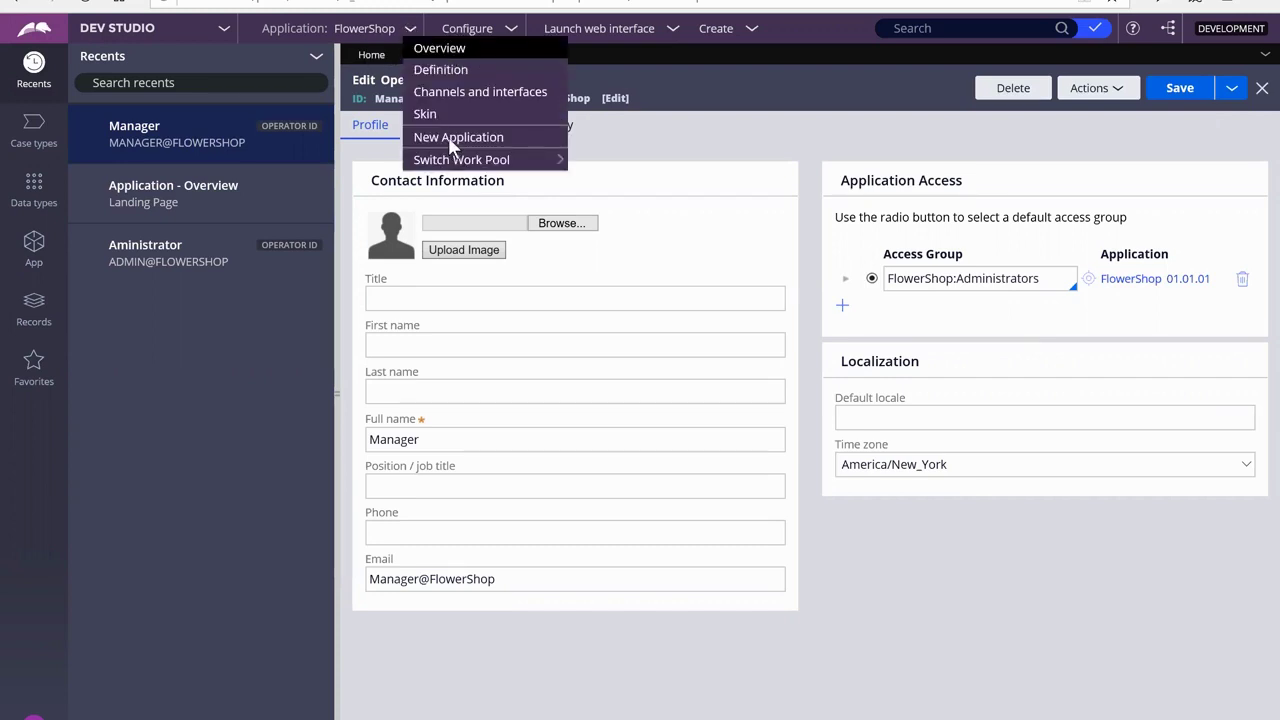
{"action": "mouse_move", "coordinate": [452, 160]}
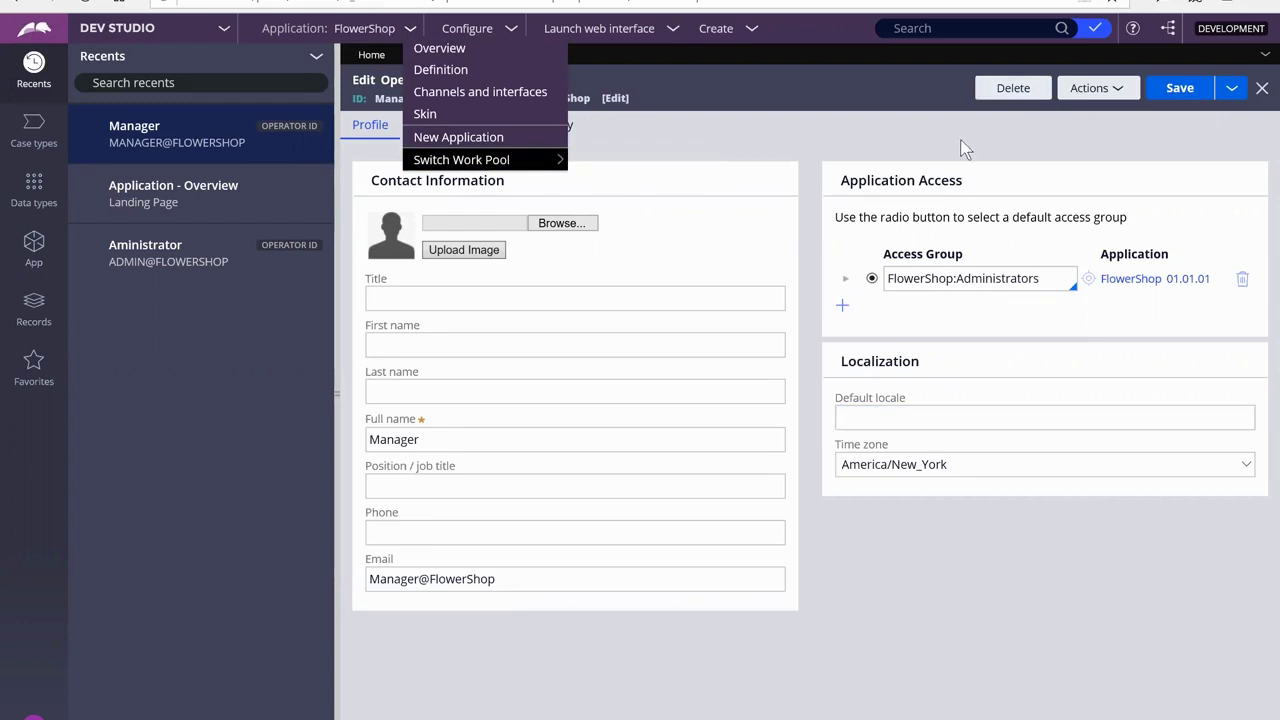
{"action": "left_click", "coordinate": [1232, 89]}
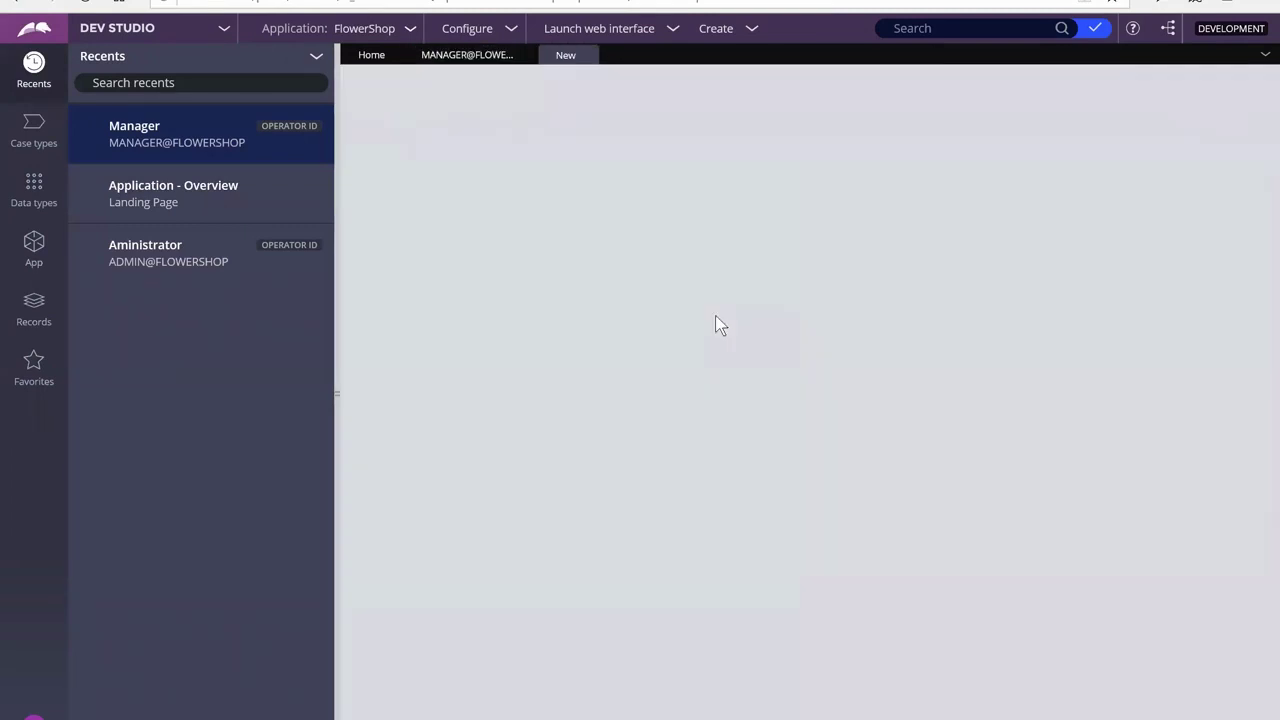
{"action": "double_click", "coordinate": [422, 146]}
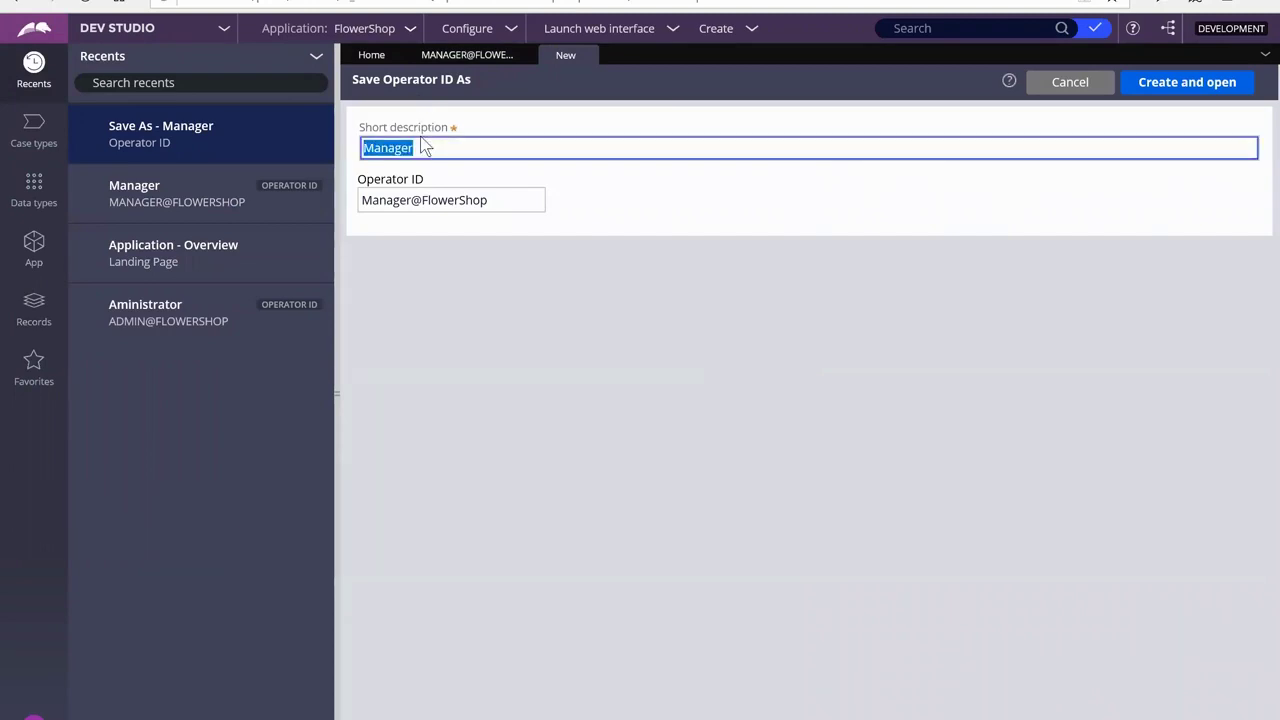
{"action": "type", "text": "Administrator"}
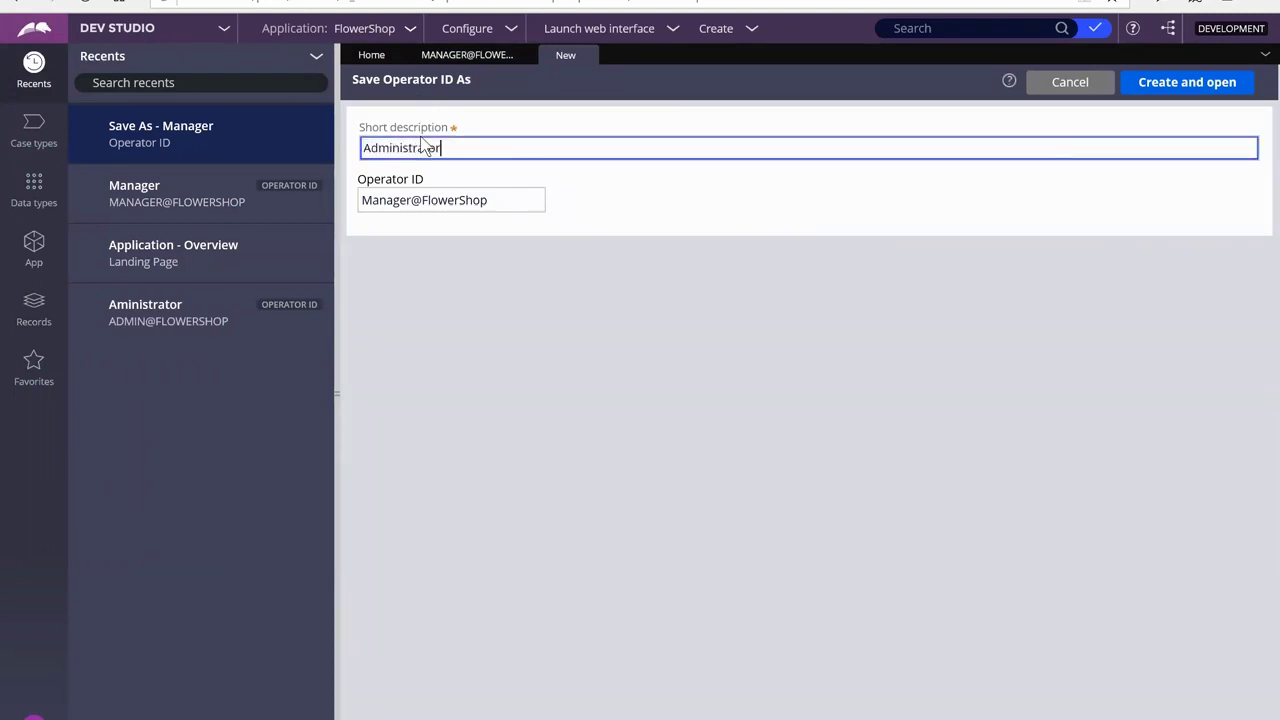
Replace the operator ID's name part with Admin, attempt creation, then open the existing administrator record
{"action": "key", "text": "Tab"}
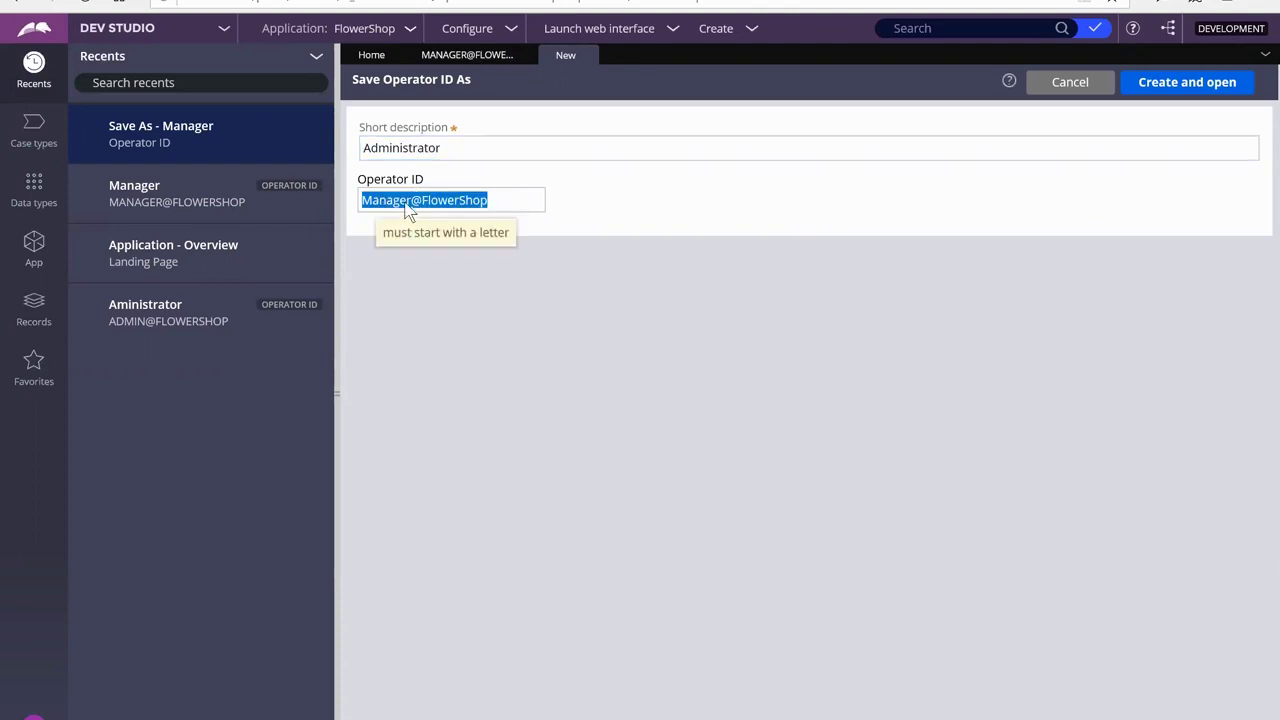
{"action": "left_click", "coordinate": [408, 205]}
{"action": "key", "text": "BackSpace"}
{"action": "key", "text": "BackSpace"}
{"action": "key", "text": "BackSpace"}
{"action": "key", "text": "BackSpace"}
{"action": "key", "text": "BackSpace"}
{"action": "key", "text": "BackSpace"}
{"action": "key", "text": "BackSpace"}
{"action": "type", "text": "Admin"}
{"action": "left_click", "coordinate": [1210, 88]}
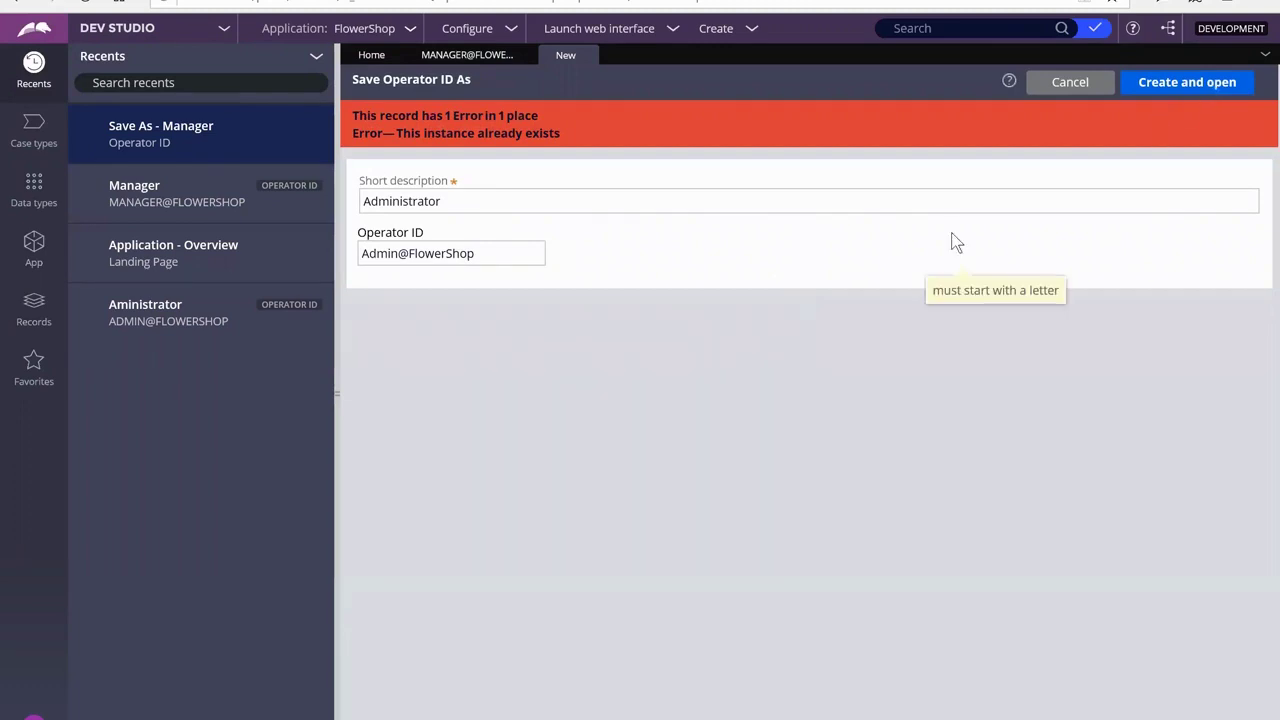
{"action": "left_click", "coordinate": [142, 323]}
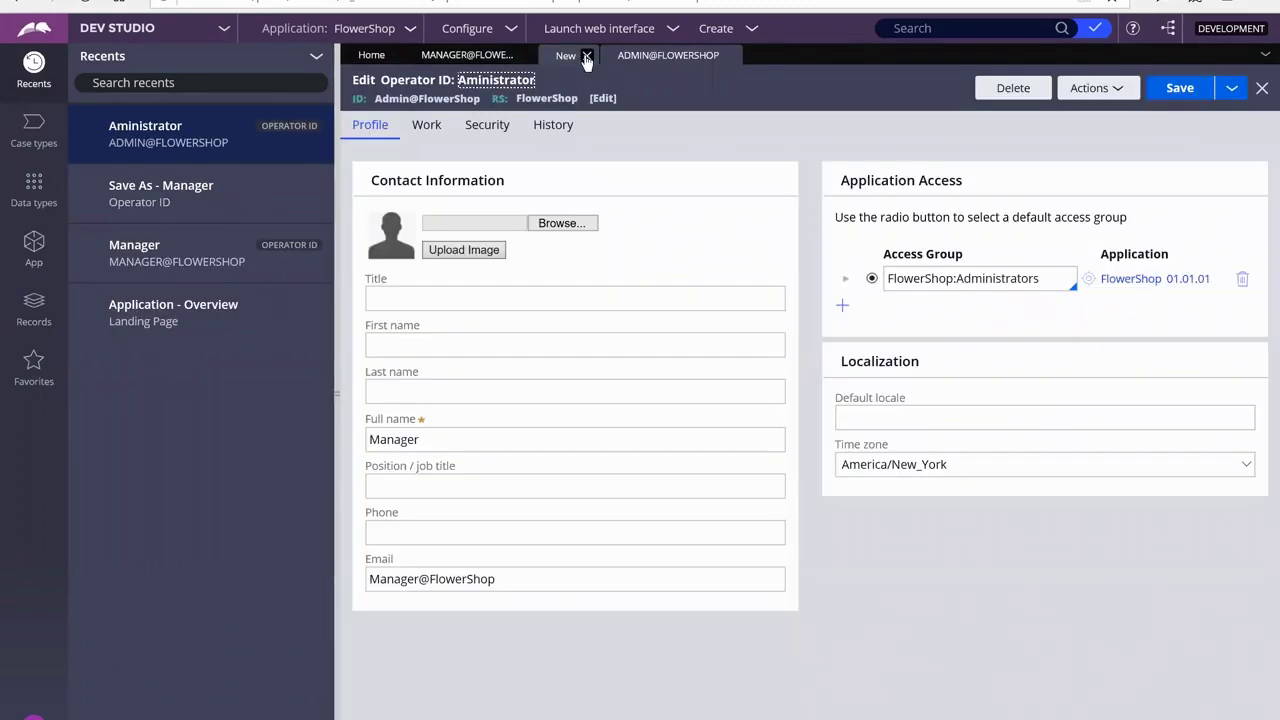
Set the administrator's full name to Administrator and close the Manager operator tab
{"action": "left_click", "coordinate": [587, 56]}
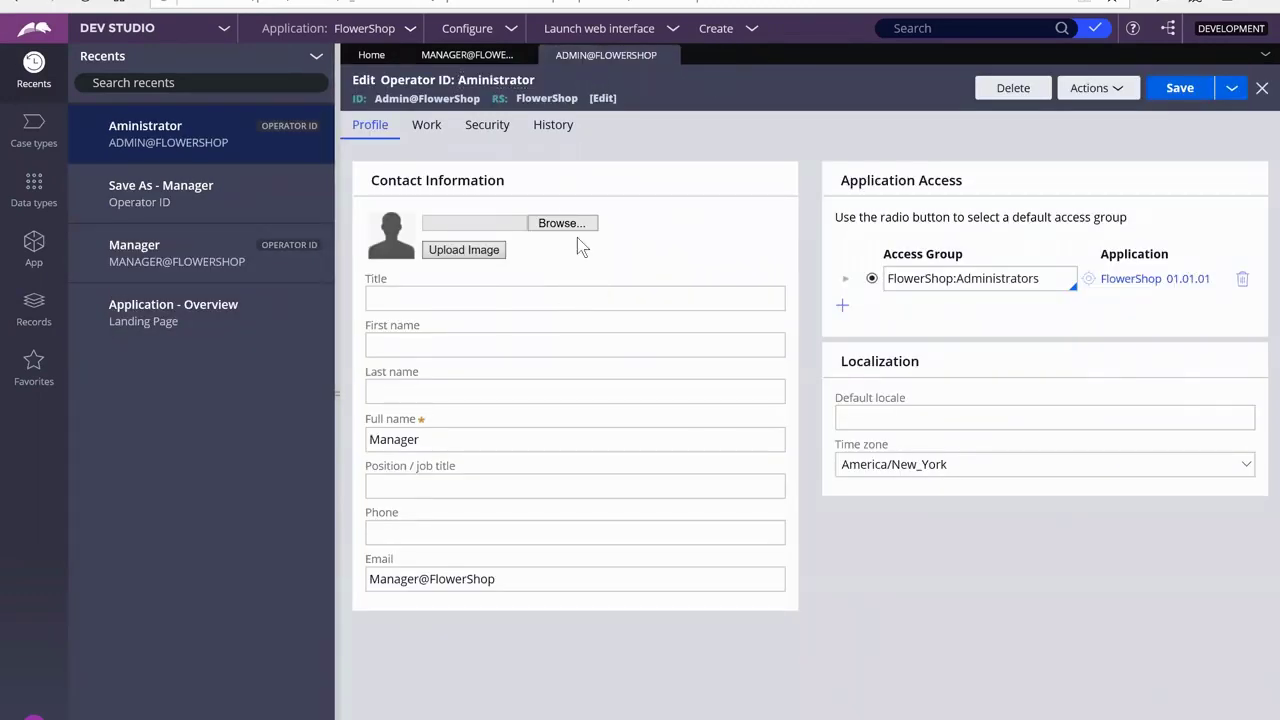
{"action": "left_click", "coordinate": [594, 386]}
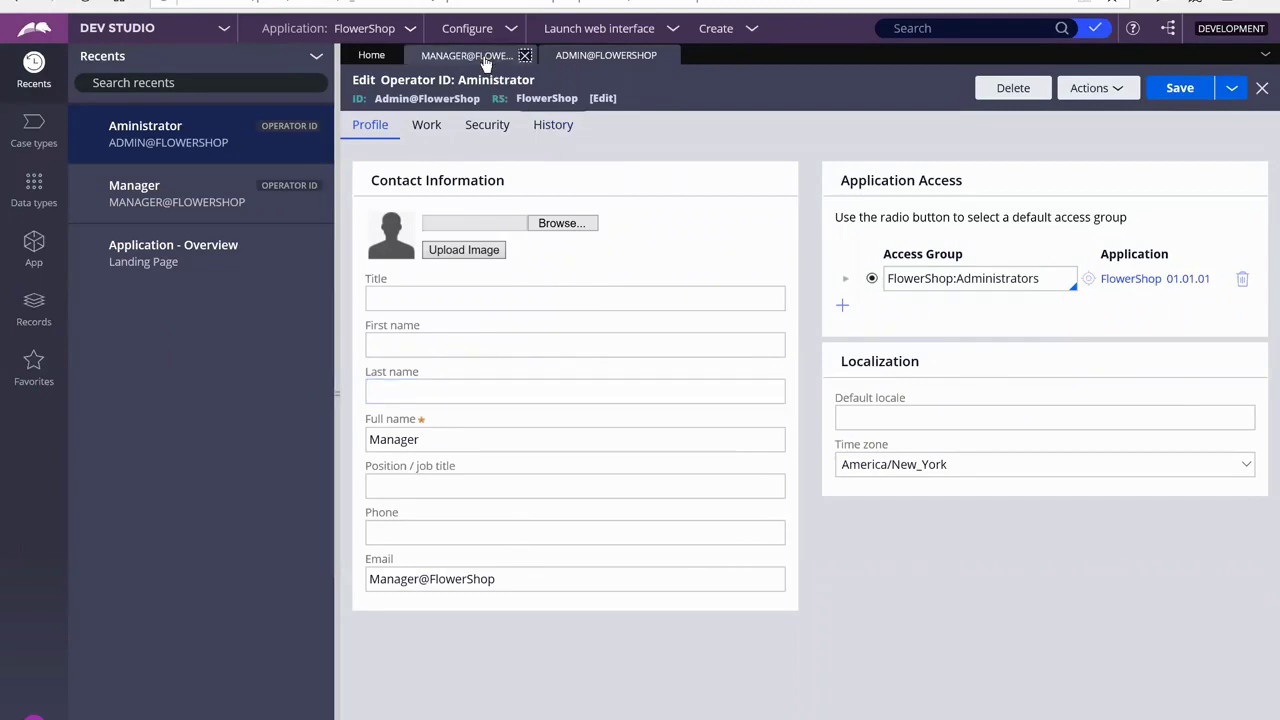
{"action": "left_click", "coordinate": [466, 442]}
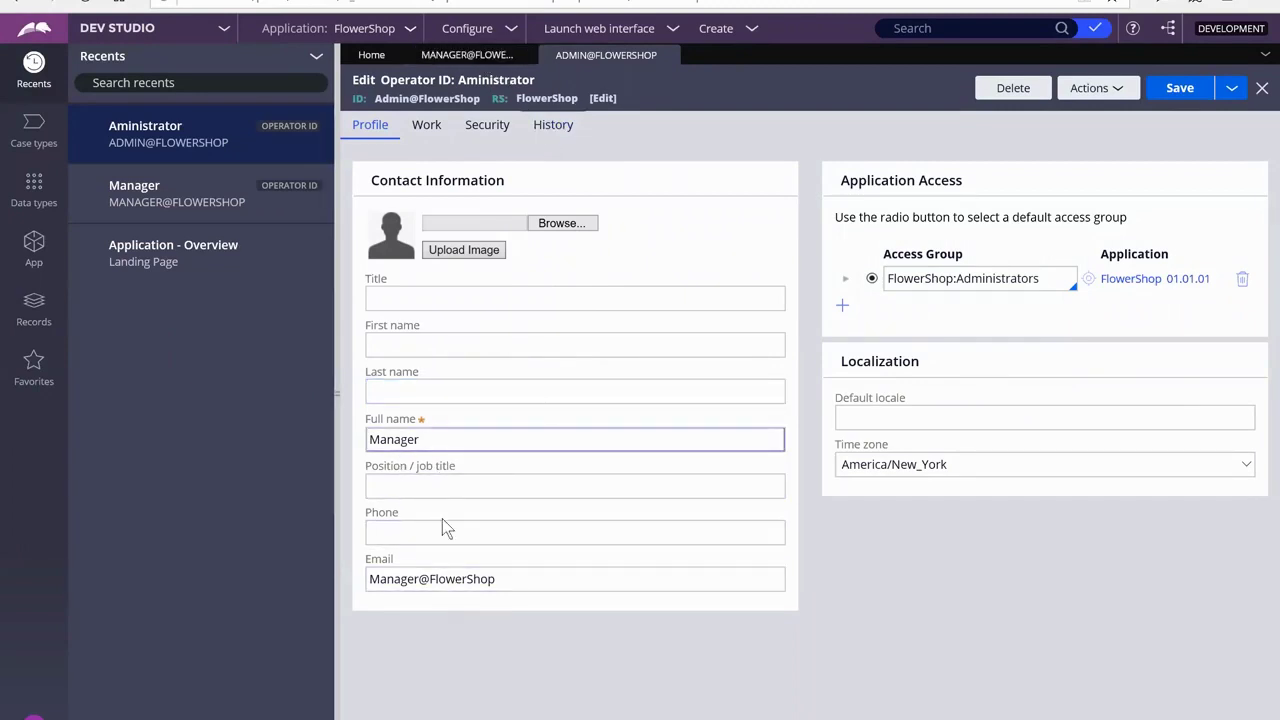
{"action": "double_click", "coordinate": [461, 446]}
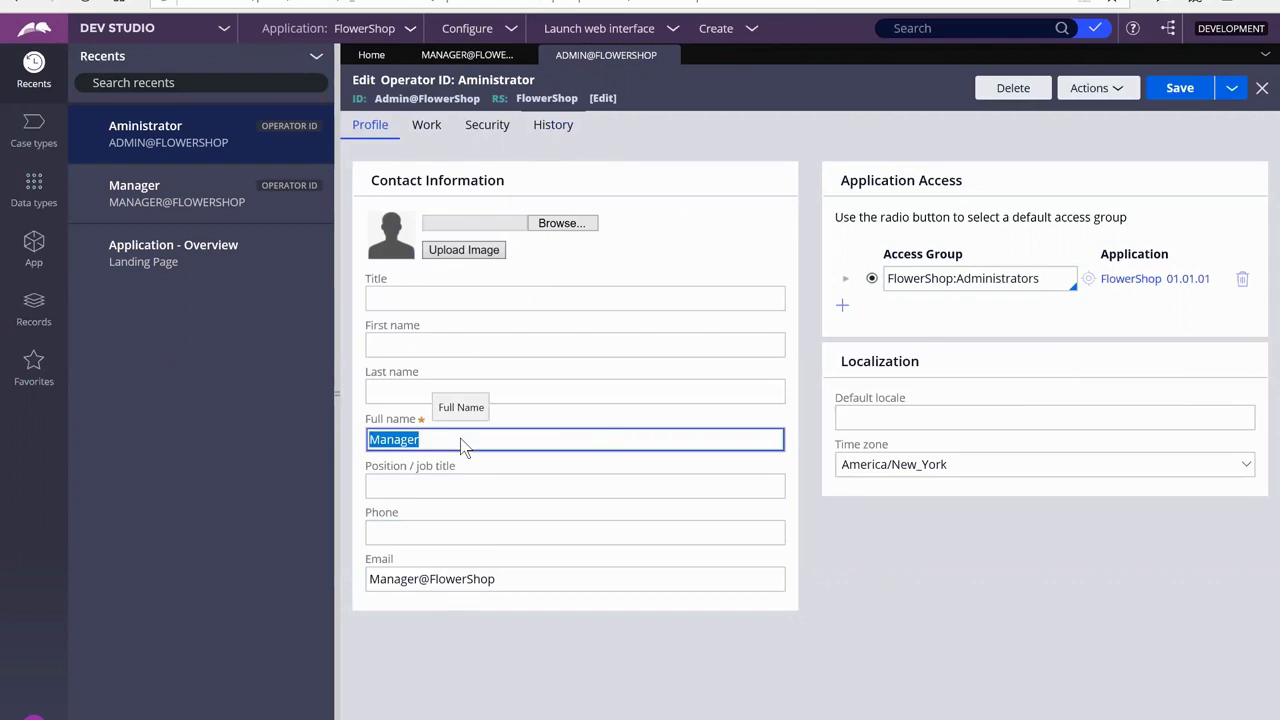
{"action": "type", "text": "Administrator"}
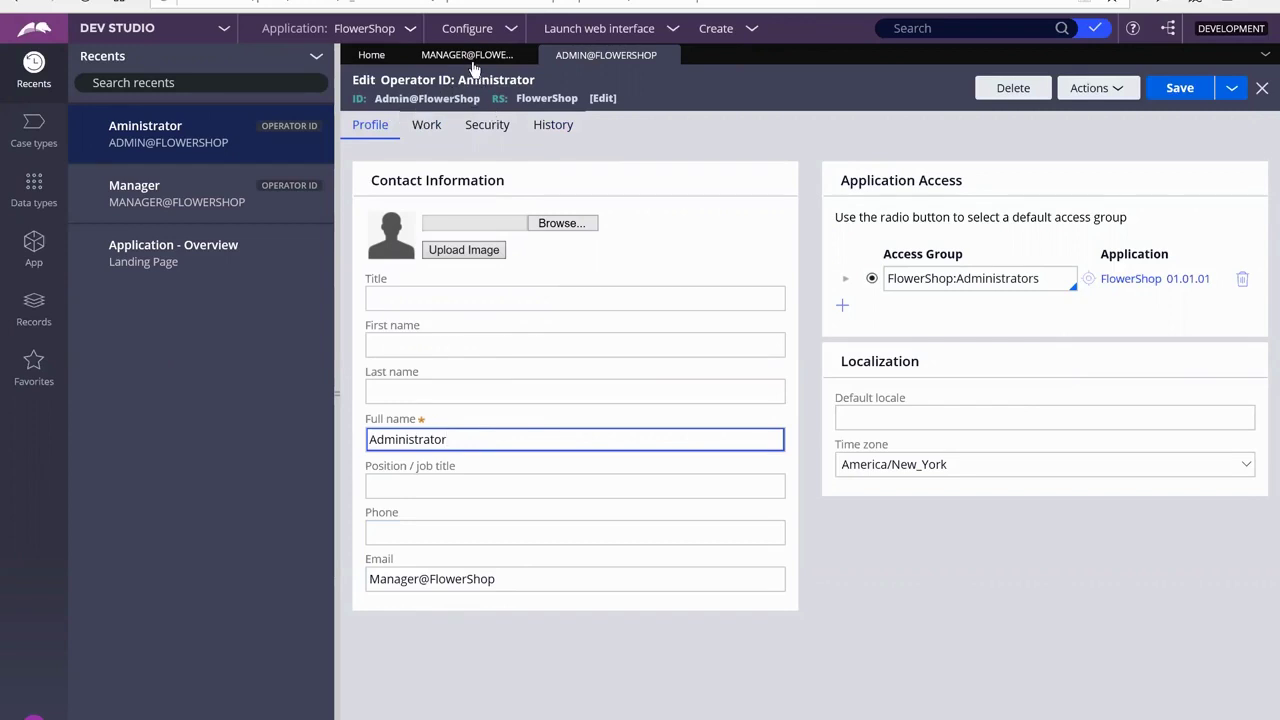
{"action": "left_click", "coordinate": [472, 62]}
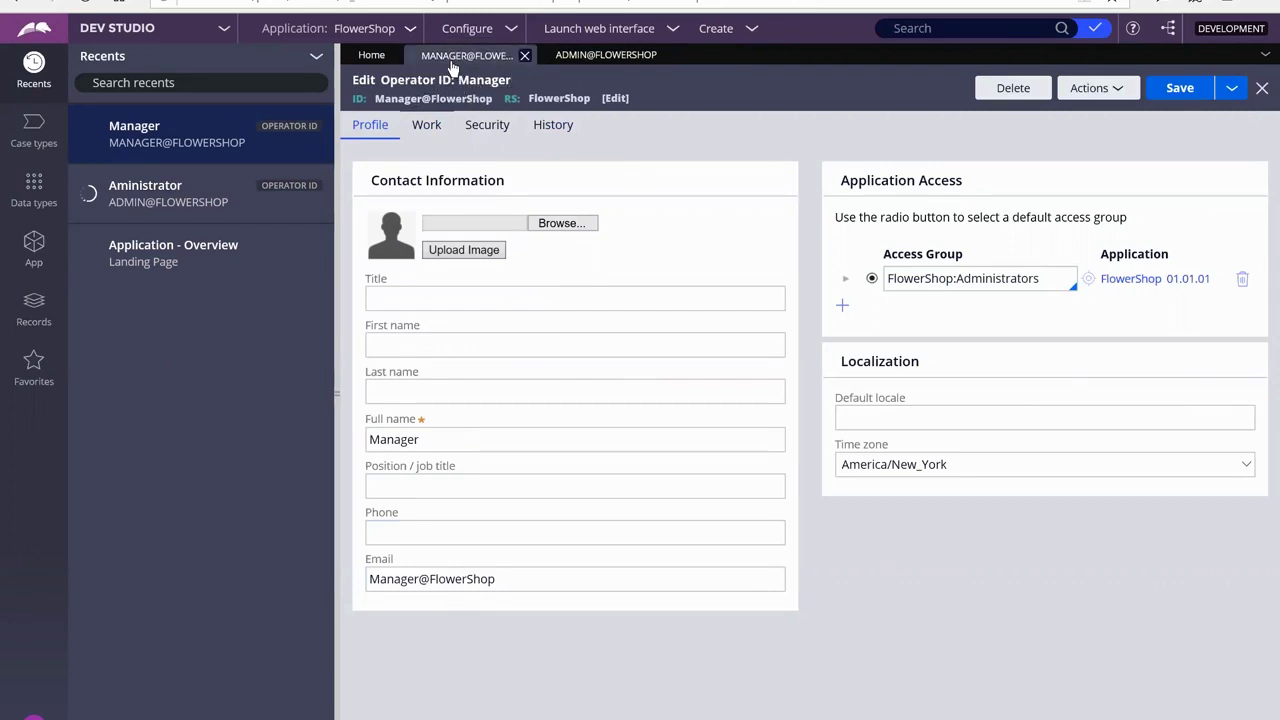
{"action": "left_click", "coordinate": [524, 55]}
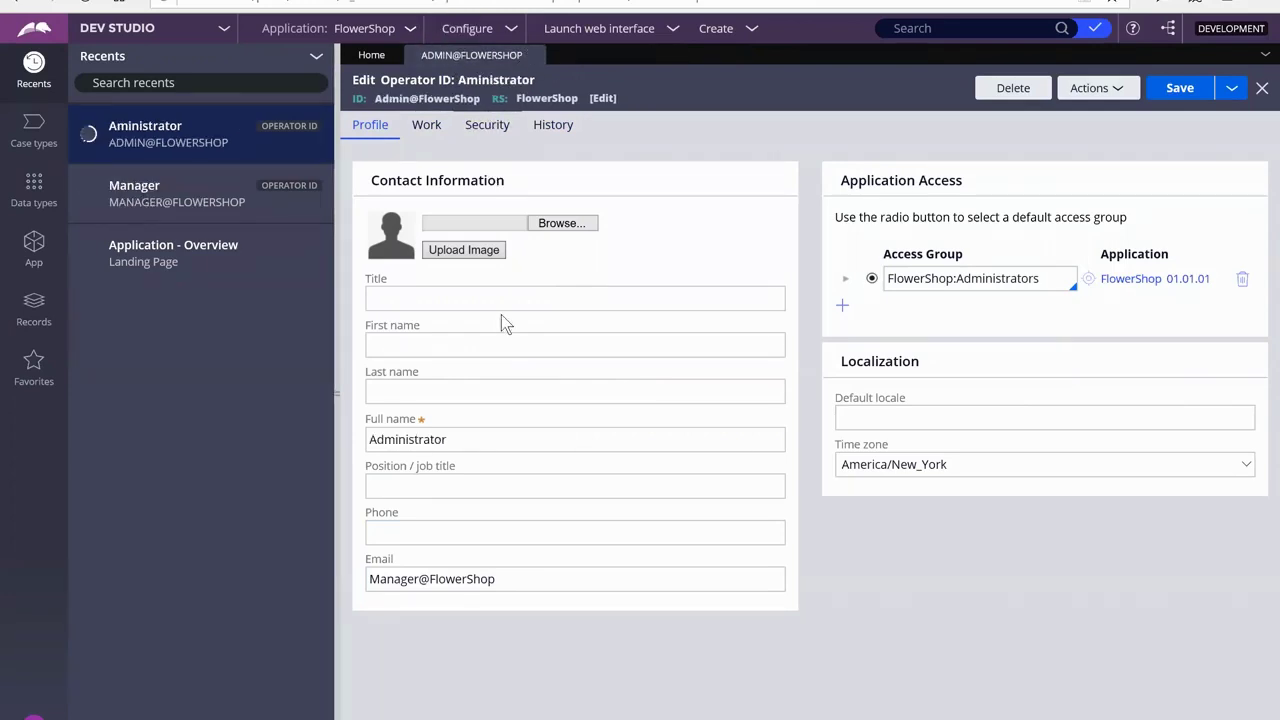
Change the name part of the administrator's email address to Admin
{"action": "left_click", "coordinate": [420, 580]}
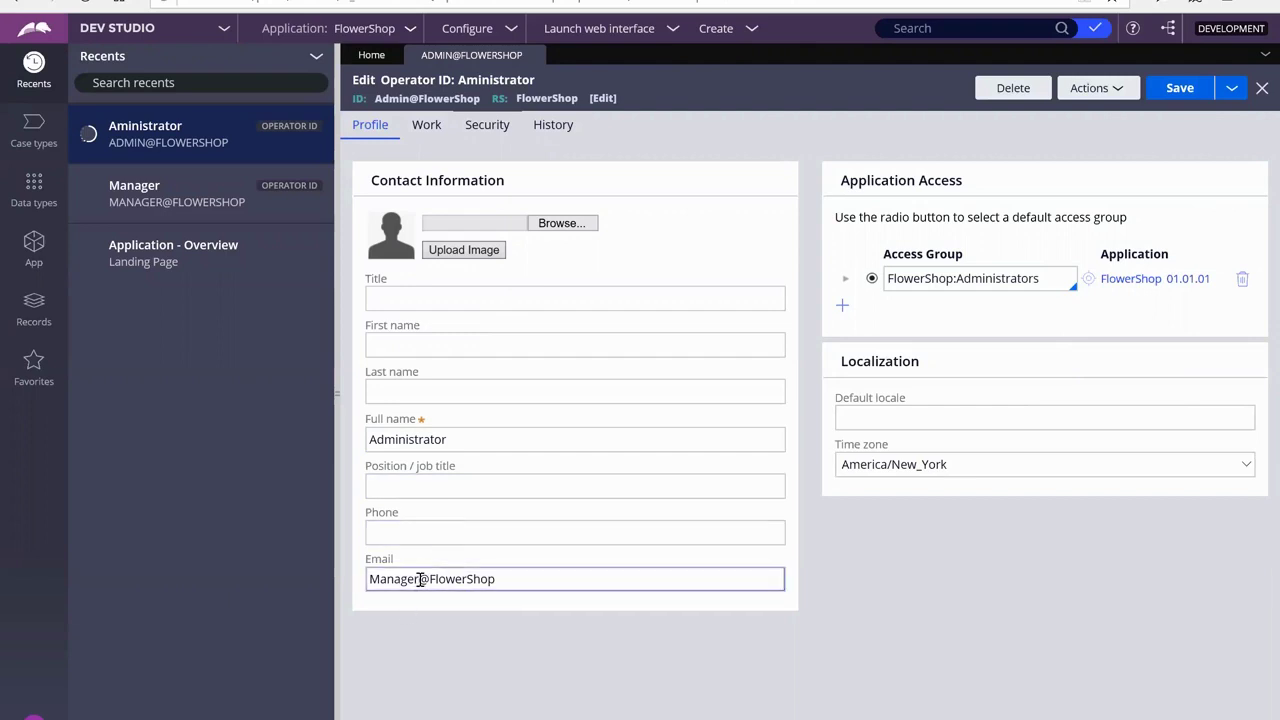
{"action": "key", "text": "BackSpace"}
{"action": "key", "text": "BackSpace"}
{"action": "key", "text": "BackSpace"}
{"action": "key", "text": "BackSpace"}
{"action": "key", "text": "BackSpace"}
{"action": "key", "text": "BackSpace"}
{"action": "key", "text": "BackSpace"}
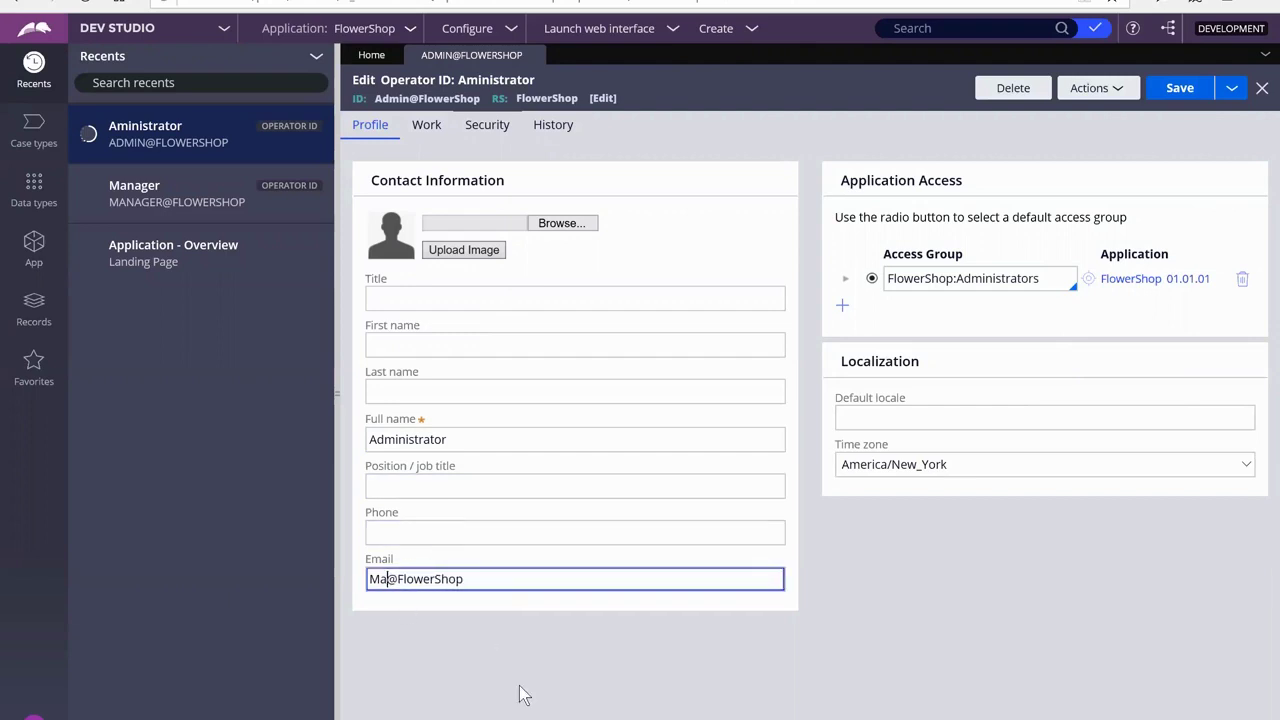
{"action": "type", "text": "Admin"}
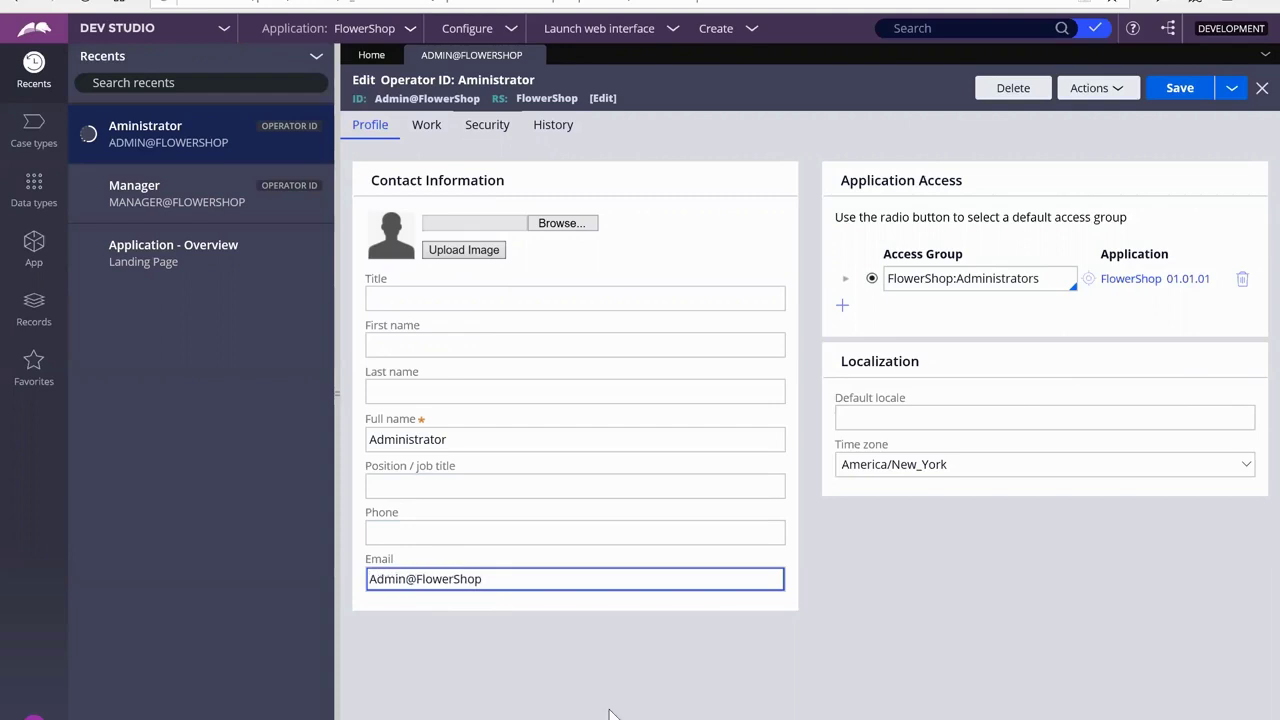
{"action": "left_click", "coordinate": [841, 260]}
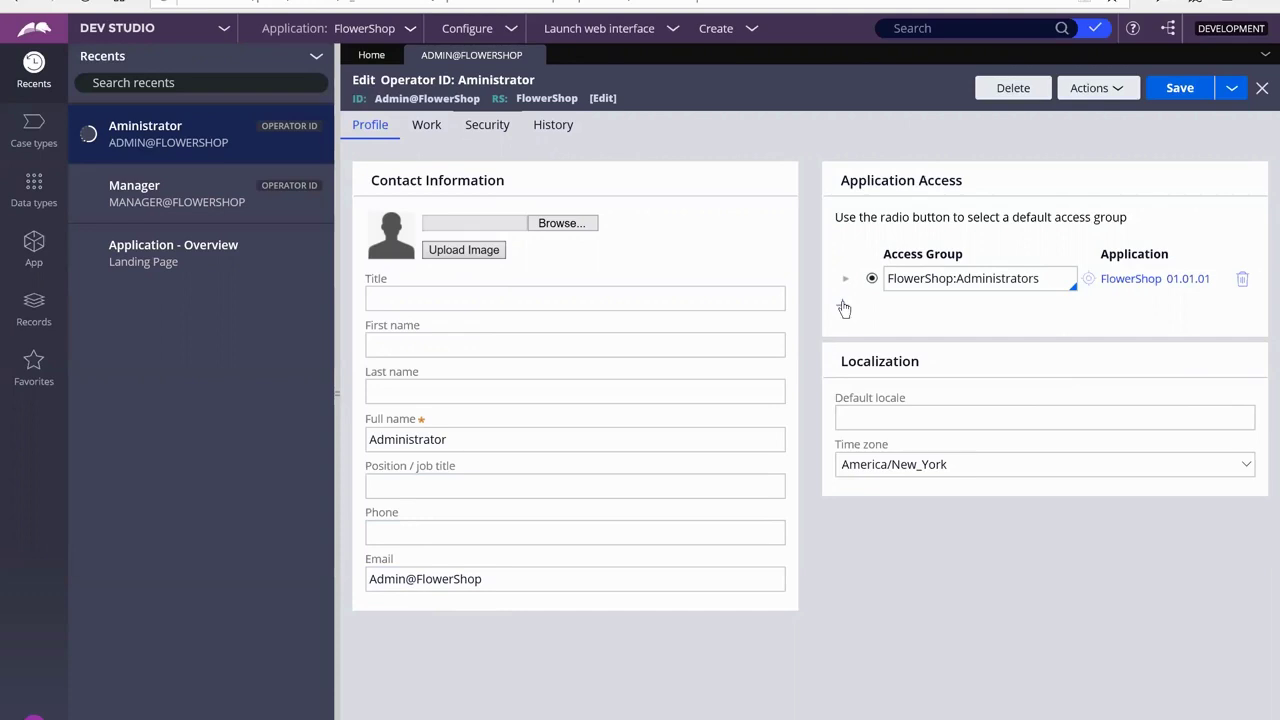
Add PRPC:Administrators as a second access group, keeping FlowerShop:Administrators as default
{"action": "left_click", "coordinate": [843, 310]}
{"action": "left_click", "coordinate": [915, 306]}
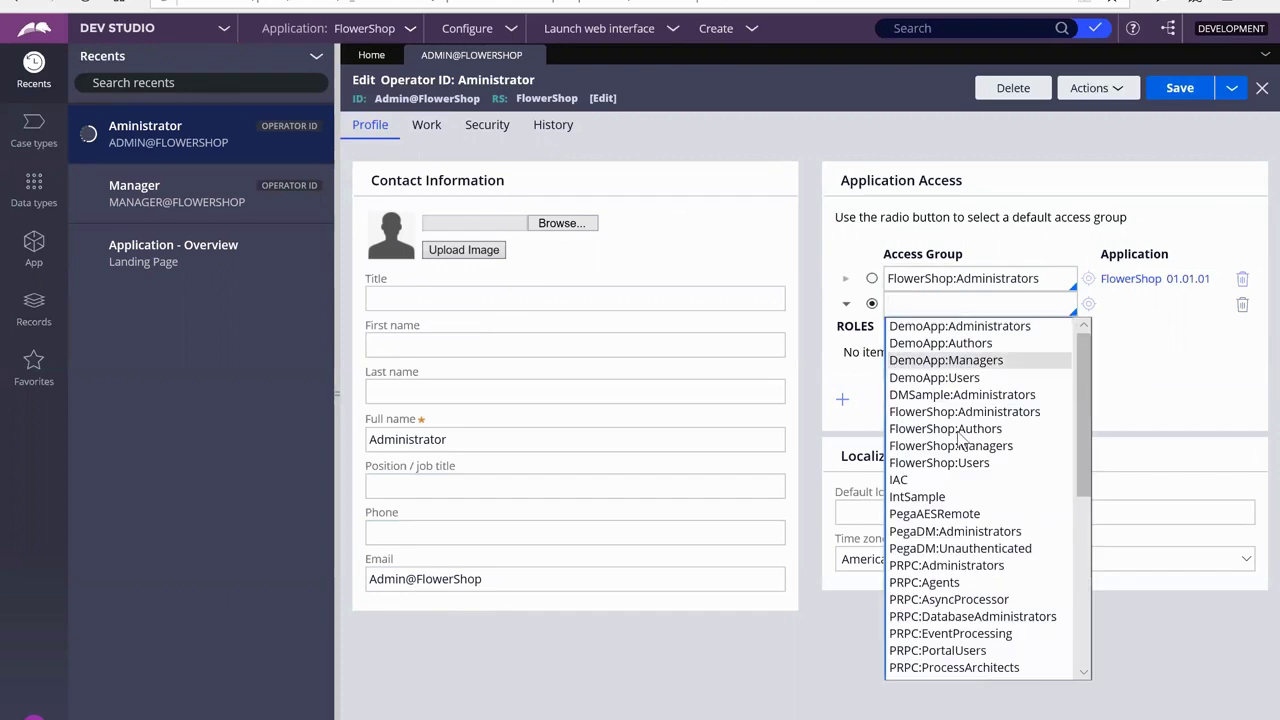
{"action": "scroll", "coordinate": [960, 494], "scroll_direction": "down", "scroll_amount": 2}
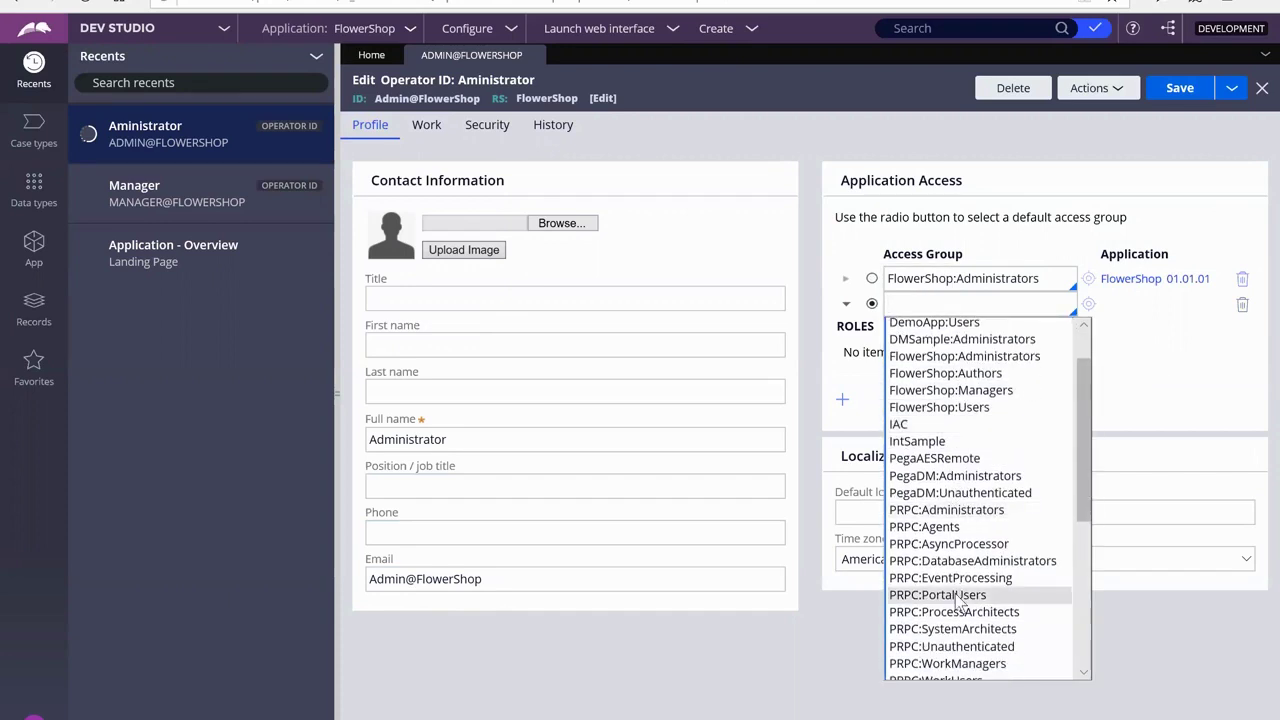
{"action": "scroll", "coordinate": [965, 600], "scroll_direction": "down", "scroll_amount": 5}
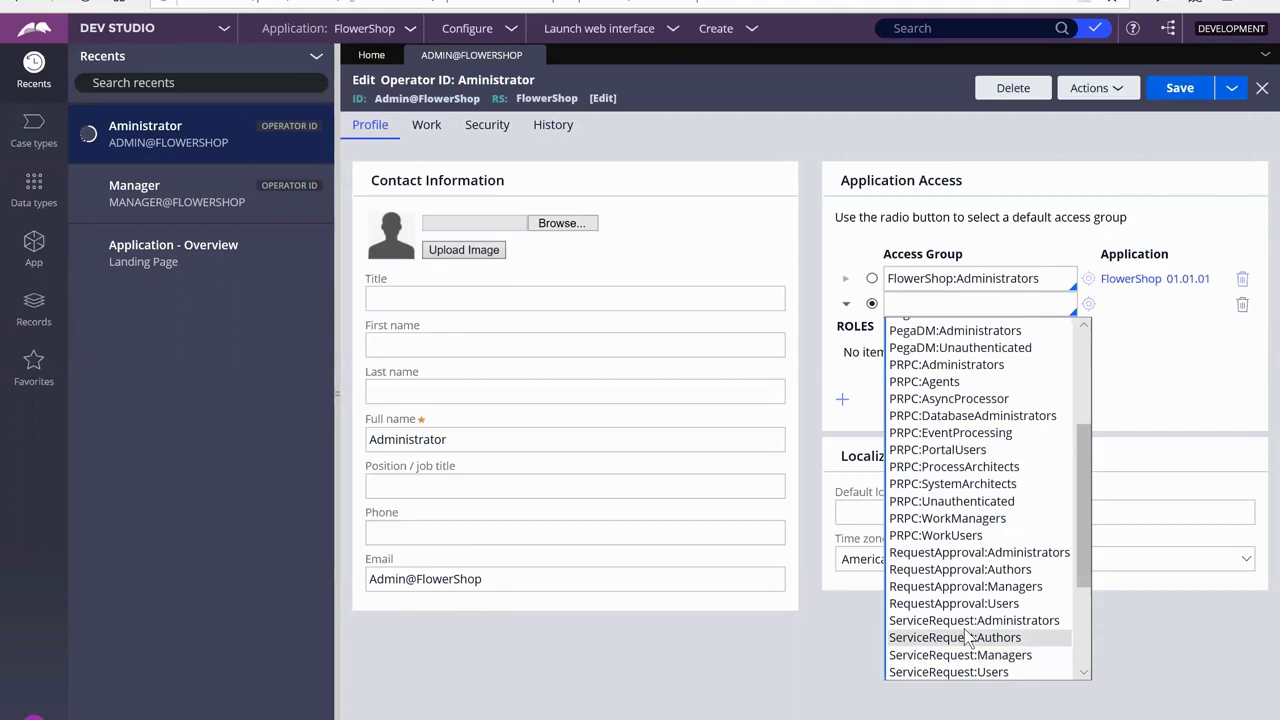
{"action": "scroll", "coordinate": [970, 640], "scroll_direction": "down", "scroll_amount": 5}
{"action": "scroll", "coordinate": [964, 629], "scroll_direction": "up", "scroll_amount": 2}
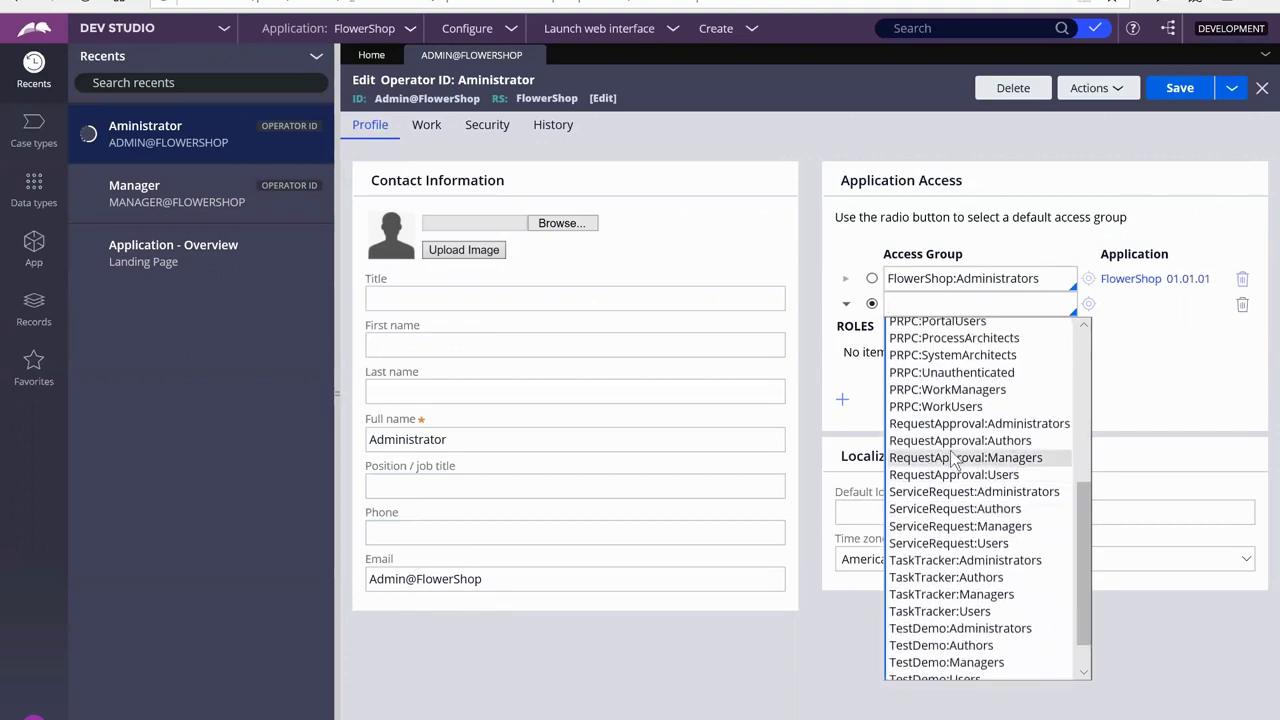
{"action": "scroll", "coordinate": [955, 450], "scroll_direction": "up", "scroll_amount": 3}
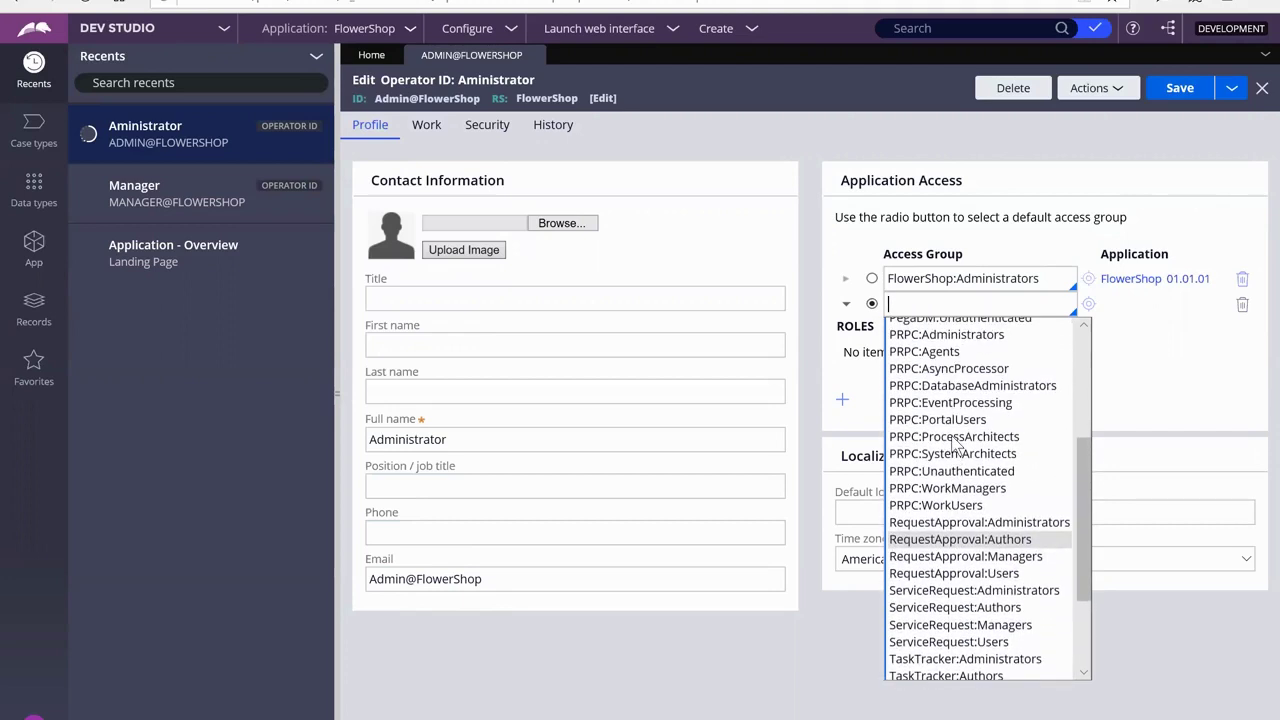
{"action": "left_click", "coordinate": [943, 340]}
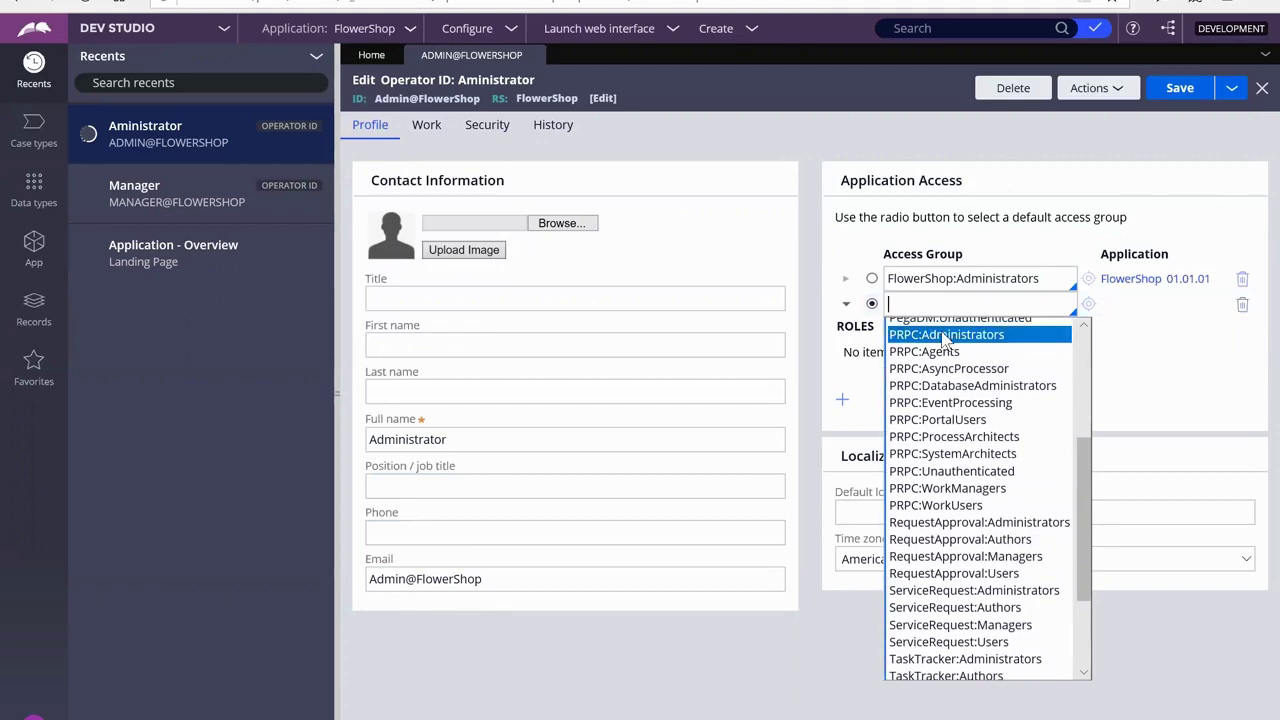
{"action": "left_click", "coordinate": [872, 280]}
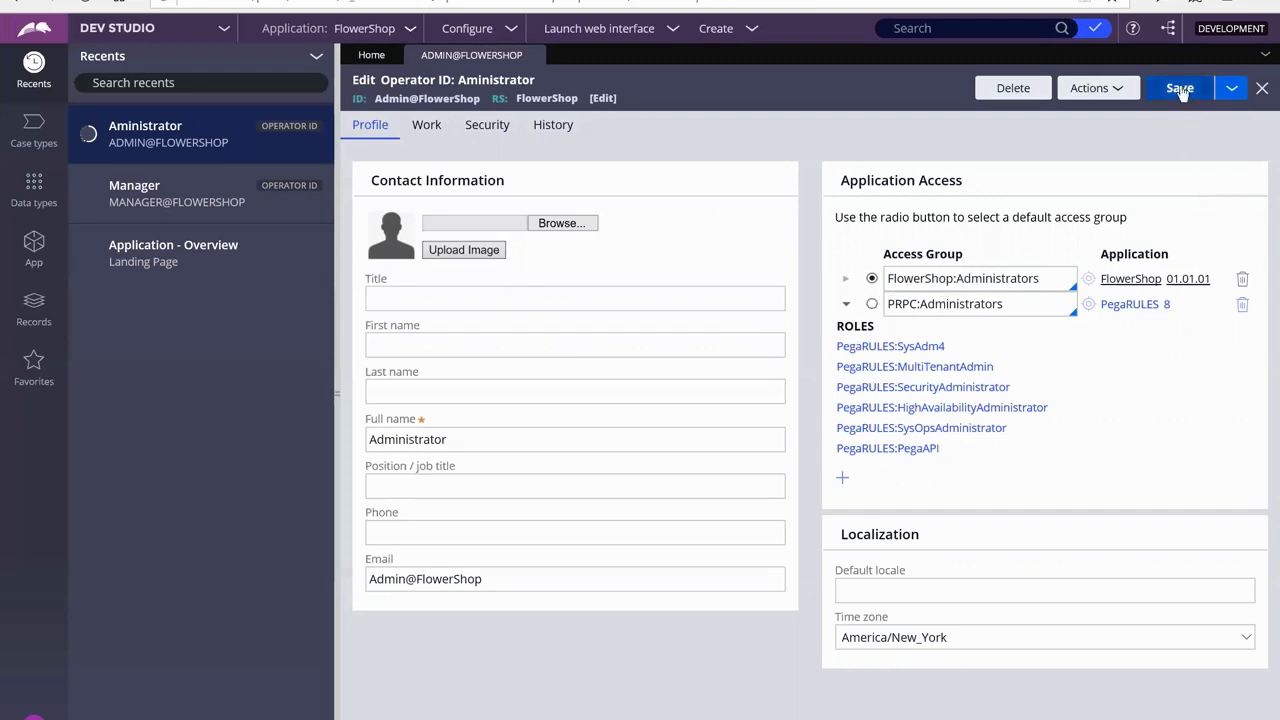
Review the Work and Security tabs, save the Administrator operator, then reopen its Security tab
{"action": "left_click", "coordinate": [426, 125]}
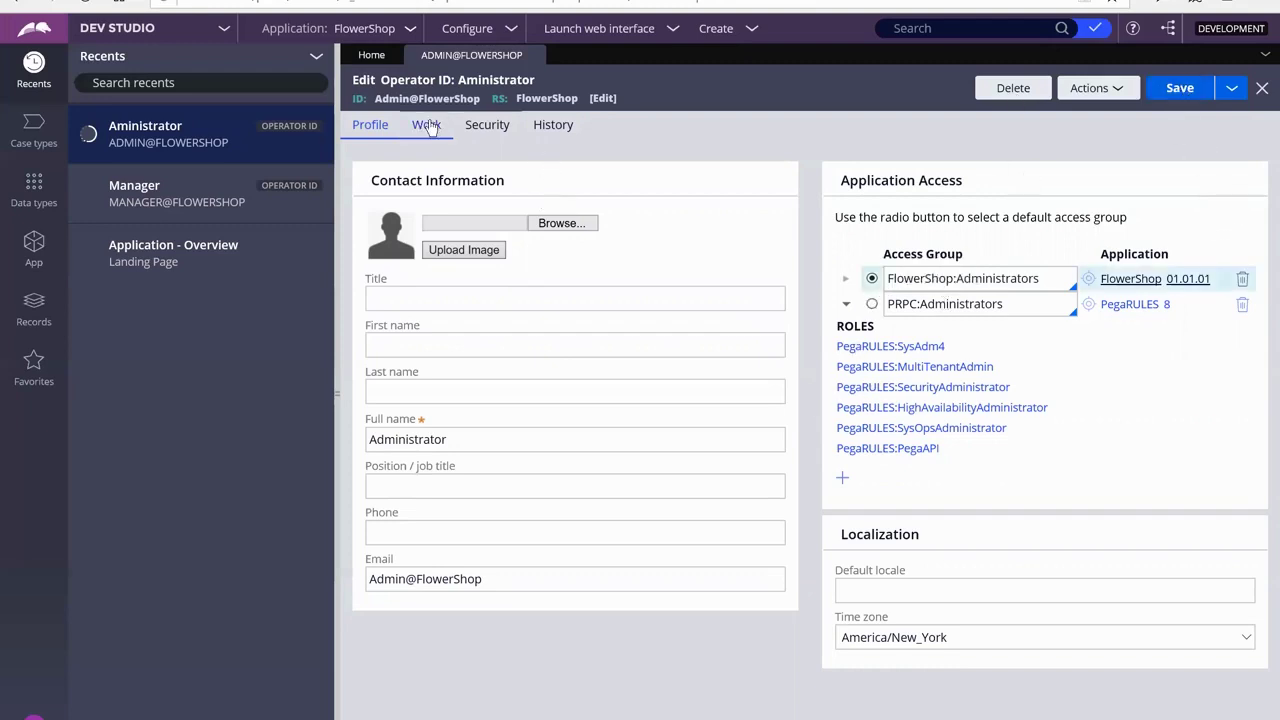
{"action": "left_click", "coordinate": [487, 130]}
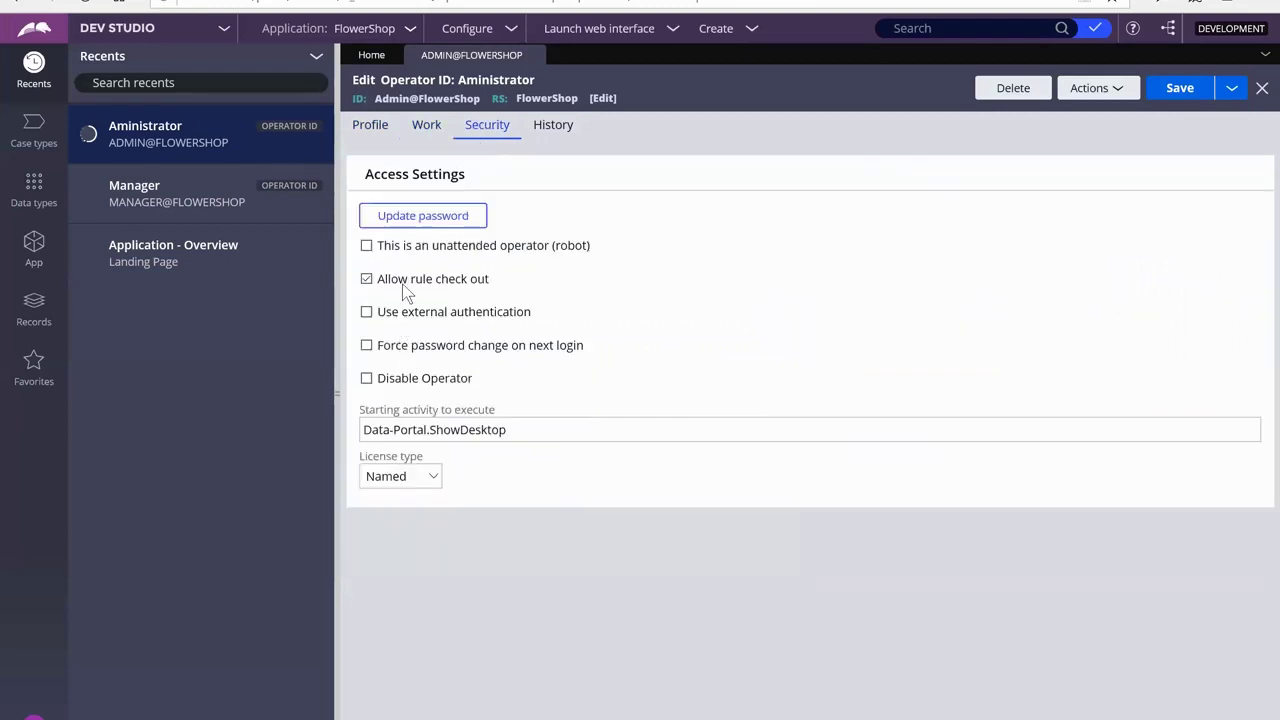
{"action": "left_click", "coordinate": [421, 133]}
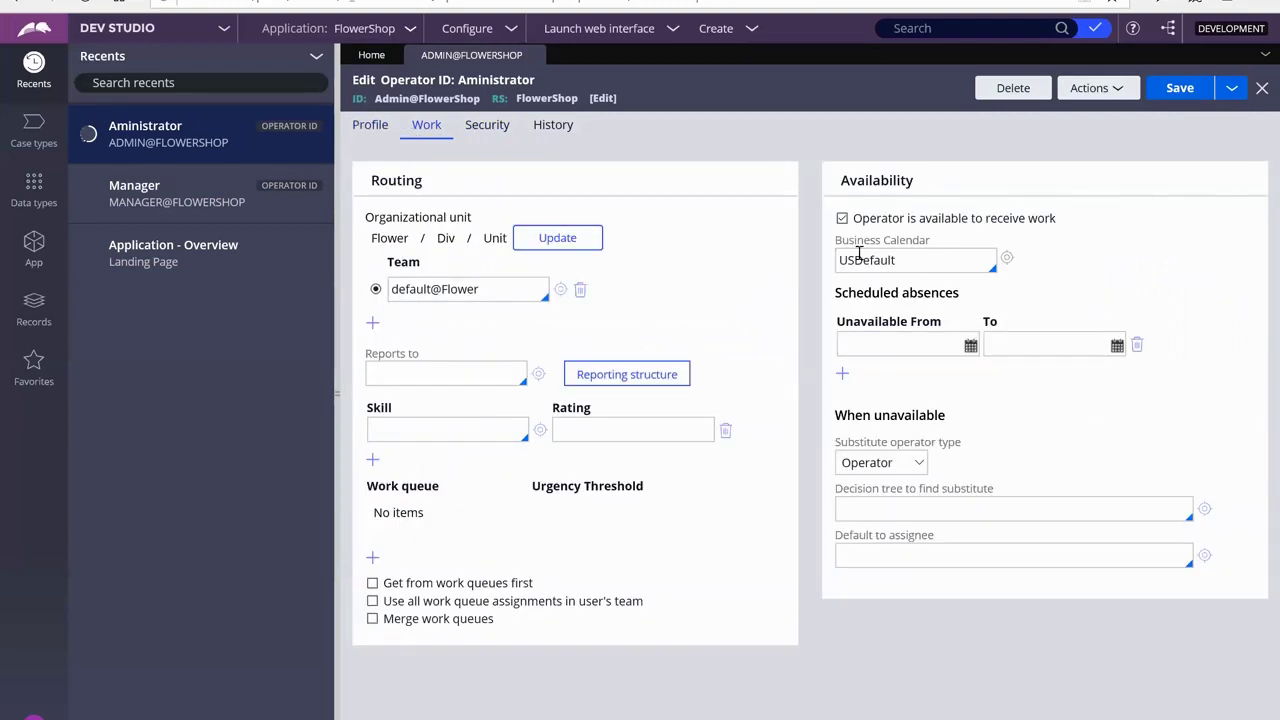
{"action": "left_click", "coordinate": [1180, 89]}
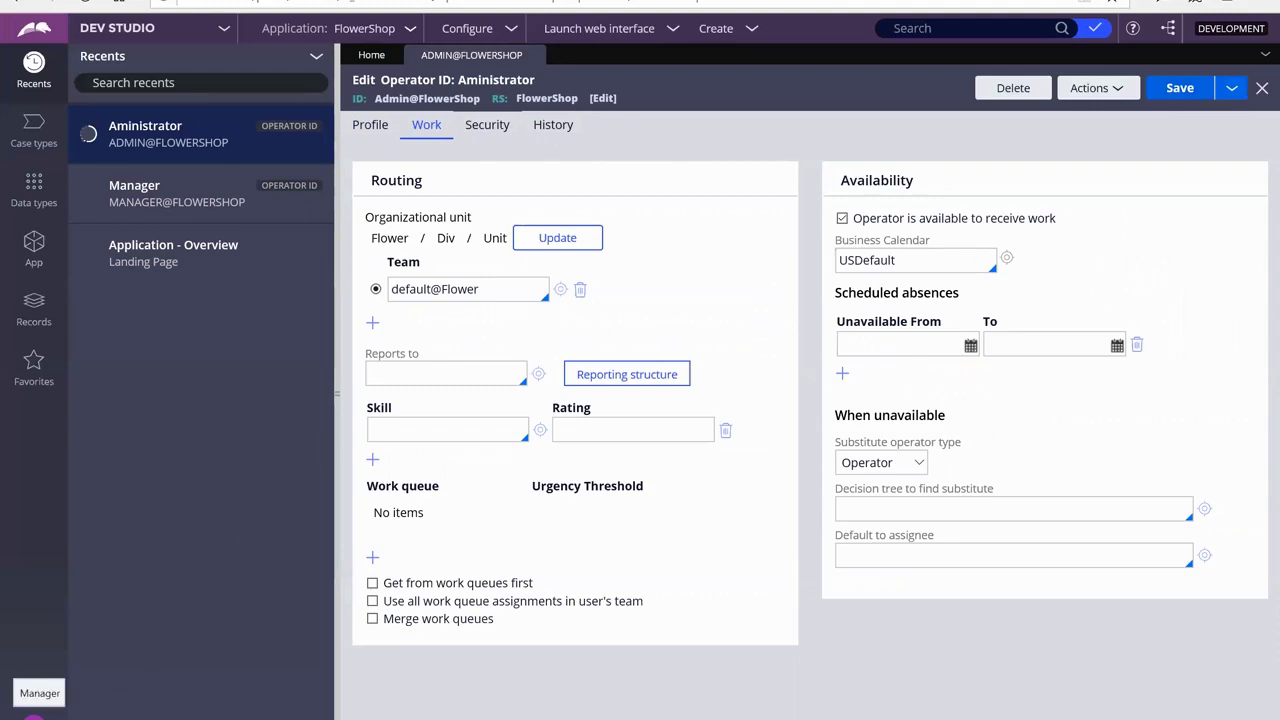
{"action": "left_click", "coordinate": [34, 714]}
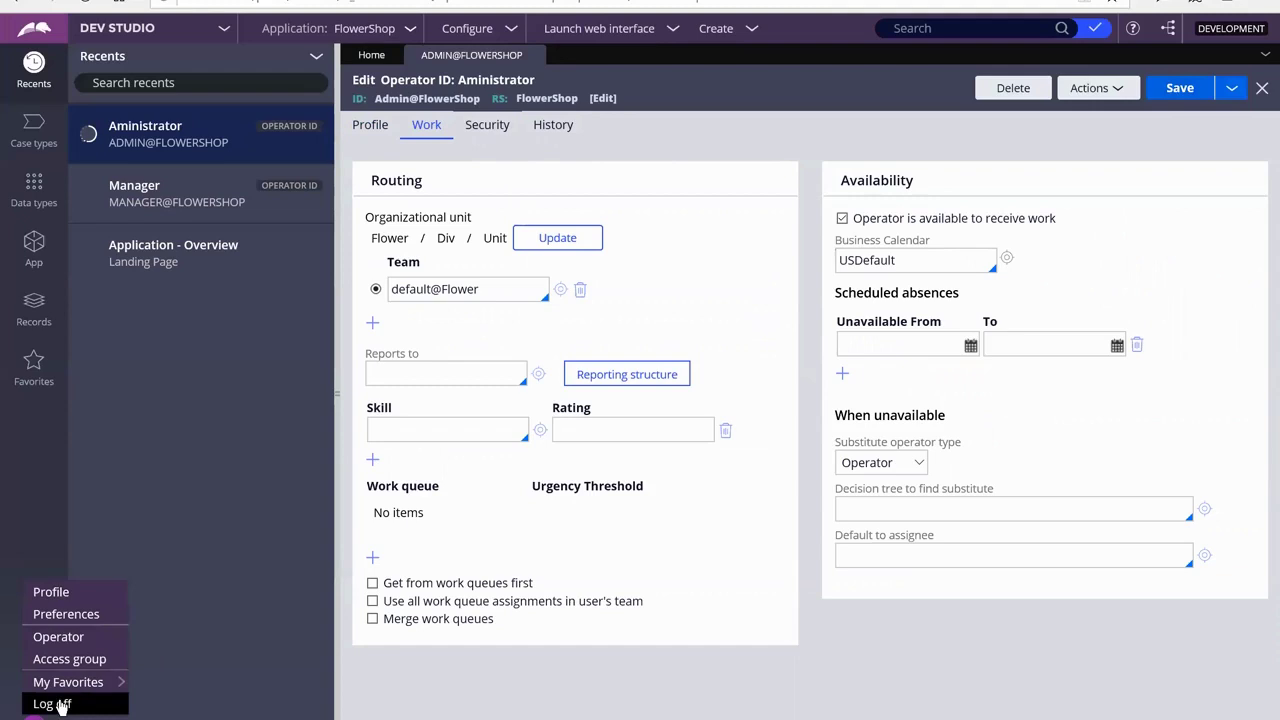
{"action": "left_click", "coordinate": [484, 131]}
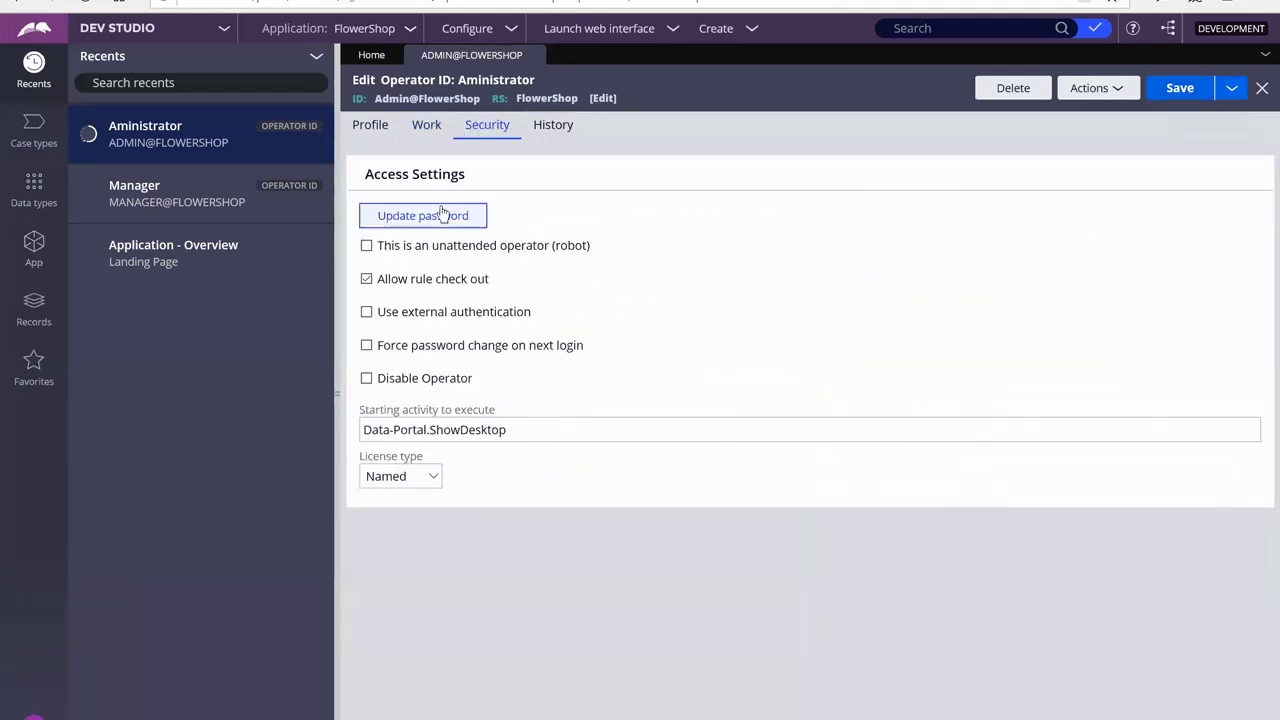
Enter and confirm a new password for the Administrator operator, submit it, and save the record
{"action": "left_click", "coordinate": [445, 219]}
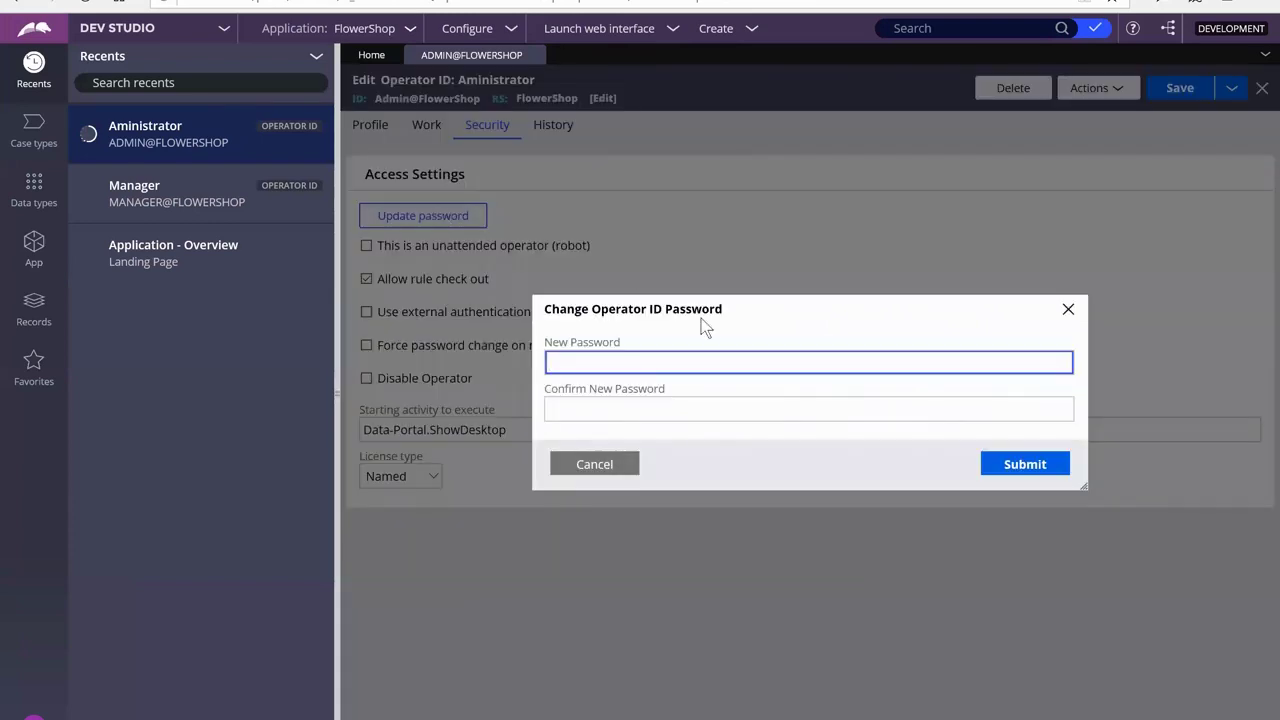
{"action": "type", "text": "••"}
{"action": "key", "text": "Tab"}
{"action": "type", "text": "•••••"}
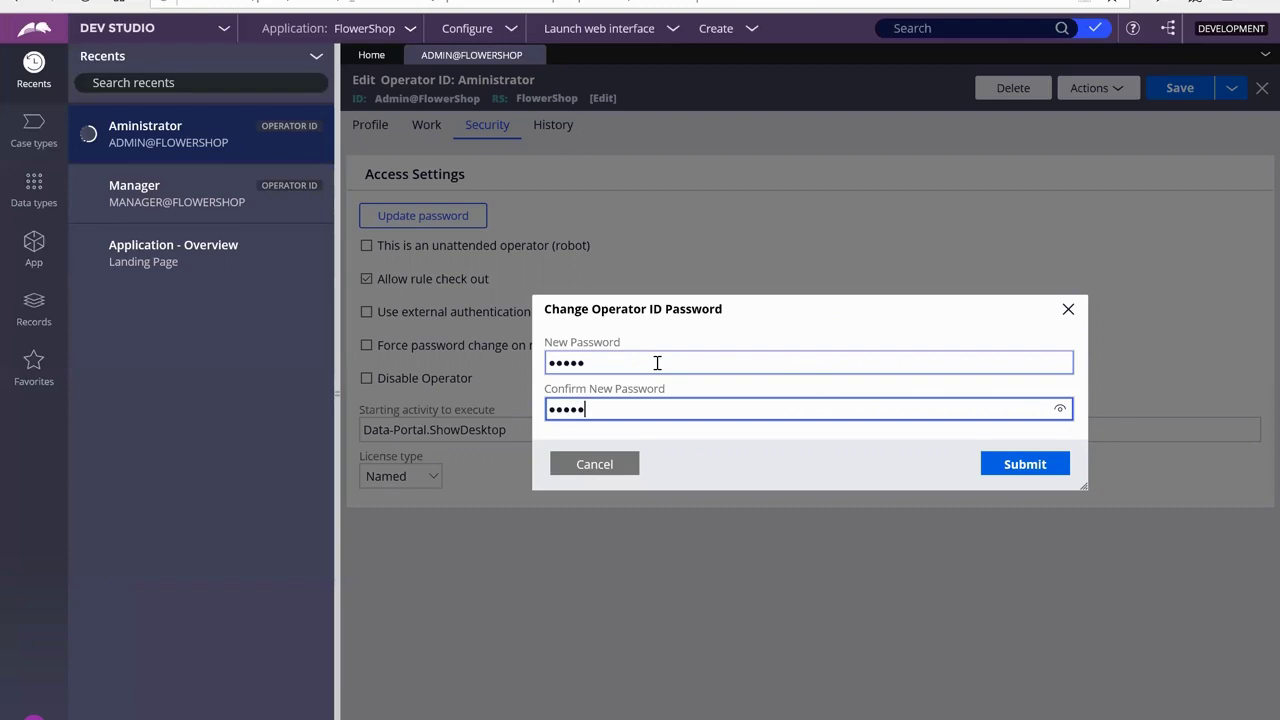
{"action": "left_click", "coordinate": [1060, 408]}
{"action": "left_click", "coordinate": [1066, 364]}
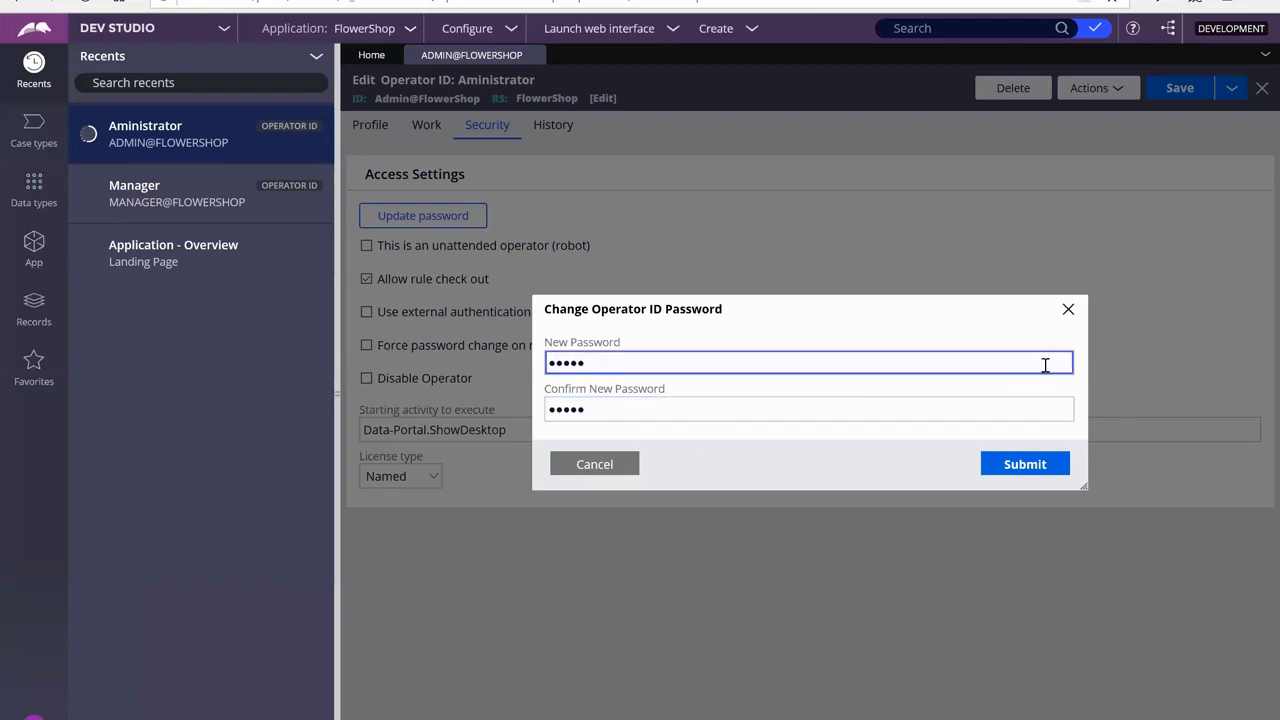
{"action": "left_click", "coordinate": [1051, 472]}
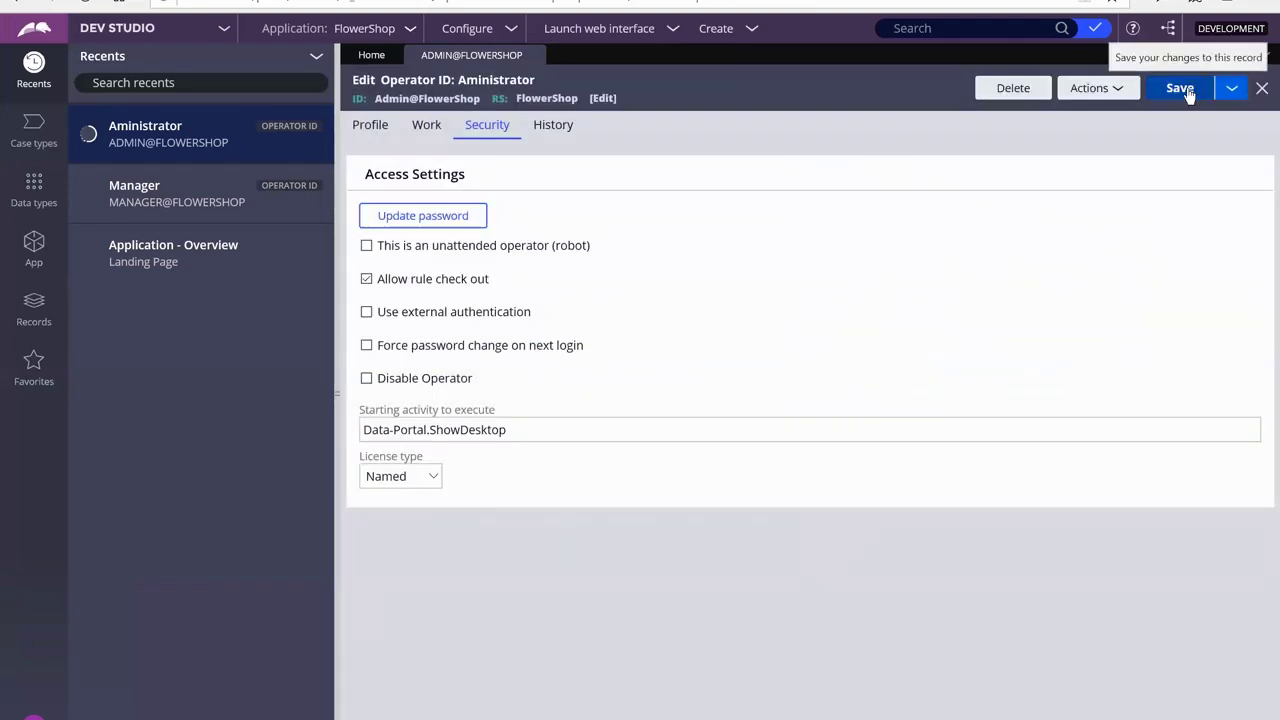
{"action": "left_click", "coordinate": [1188, 92]}
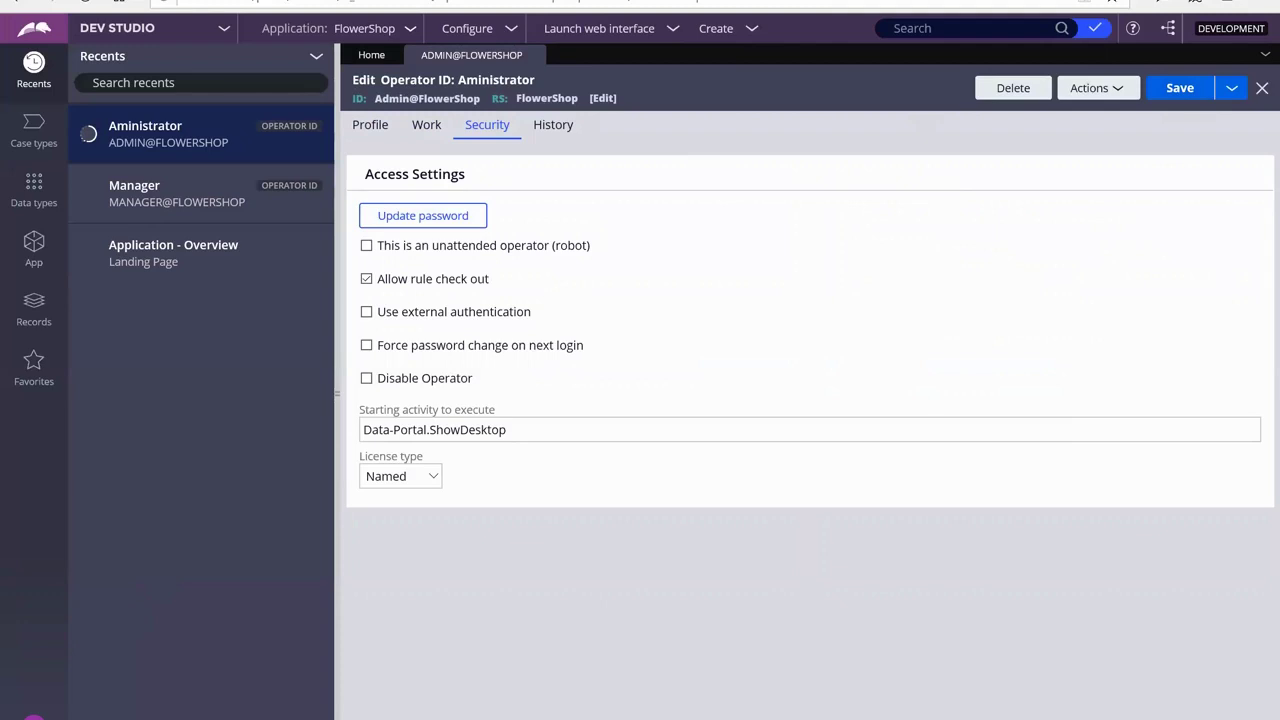
Log off, log back in as the Administrator operator with its password, and switch to Dev Studio
{"action": "left_click", "coordinate": [34, 714]}
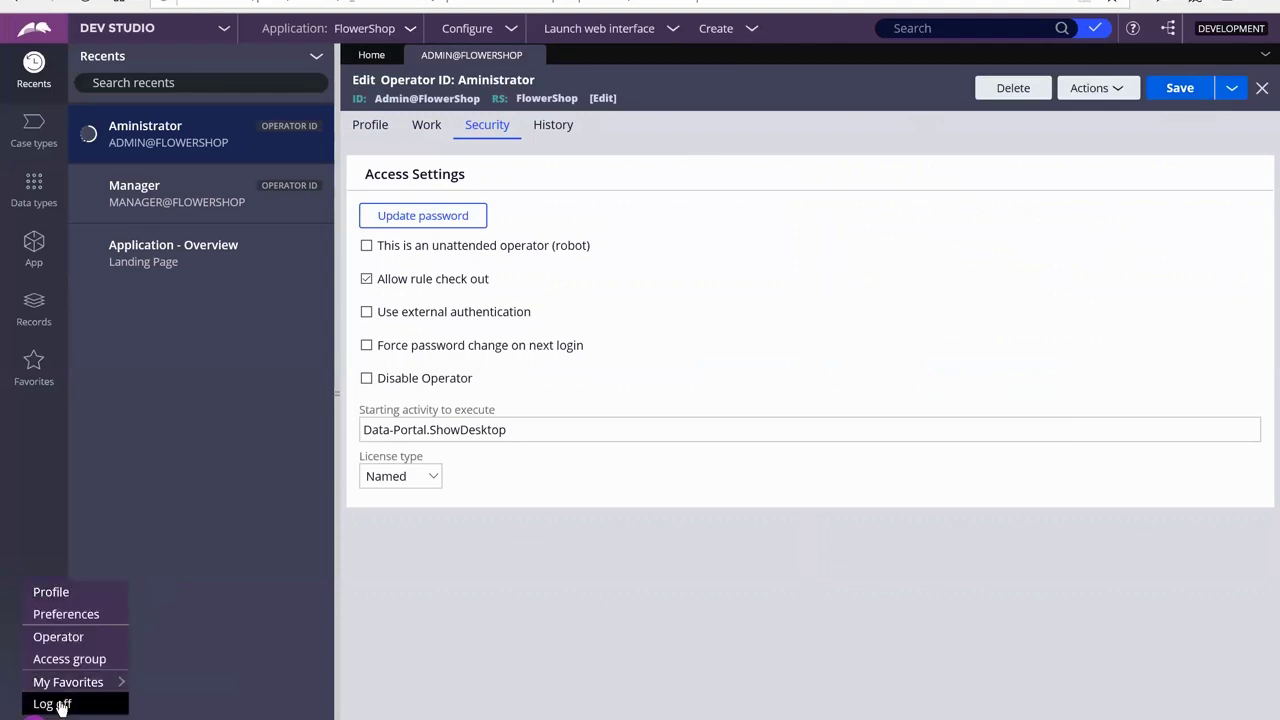
{"action": "left_click", "coordinate": [55, 704]}
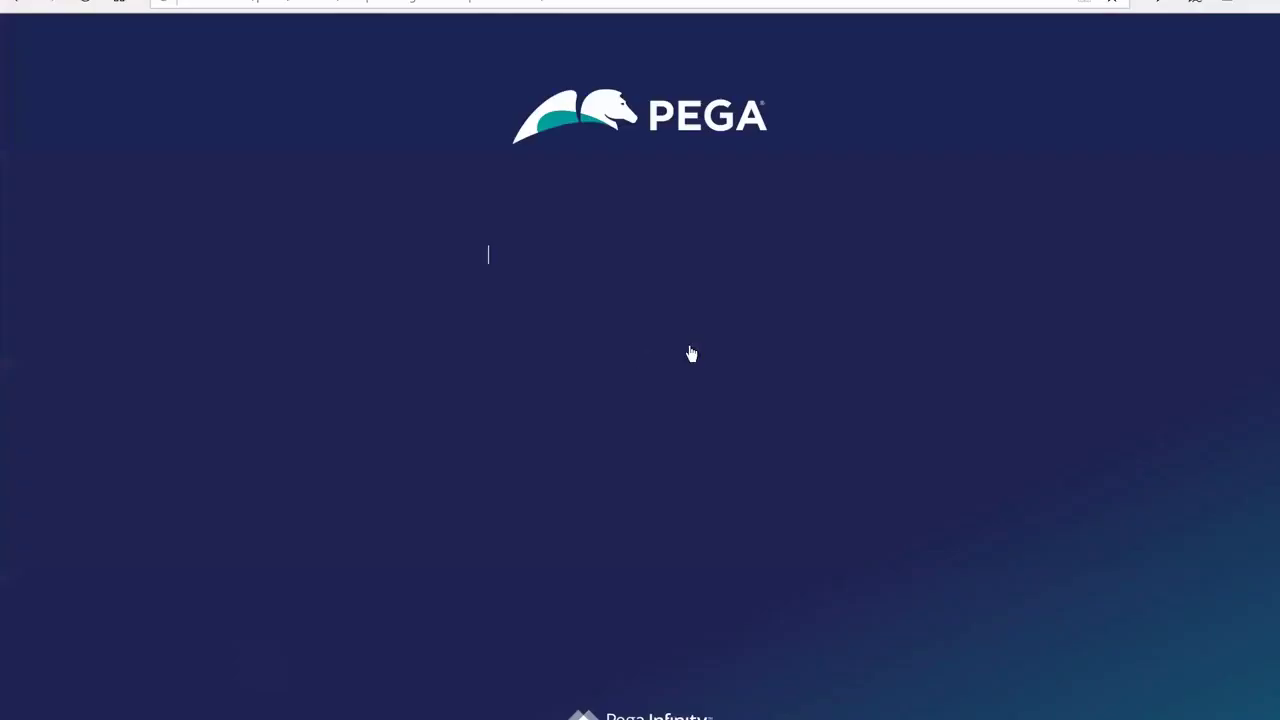
{"action": "type", "text": "Ad"}
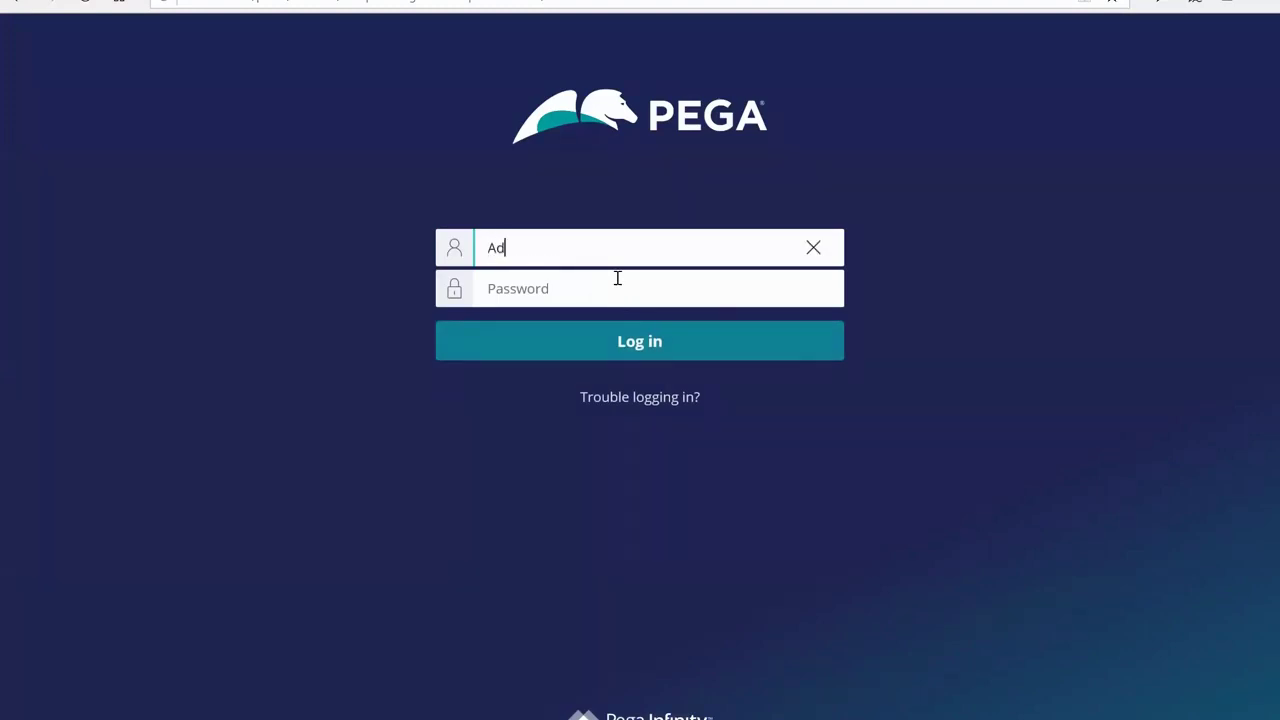
{"action": "type", "text": "min@FlowerShop"}
{"action": "key", "text": "Tab"}
{"action": "type", "text": "rules"}
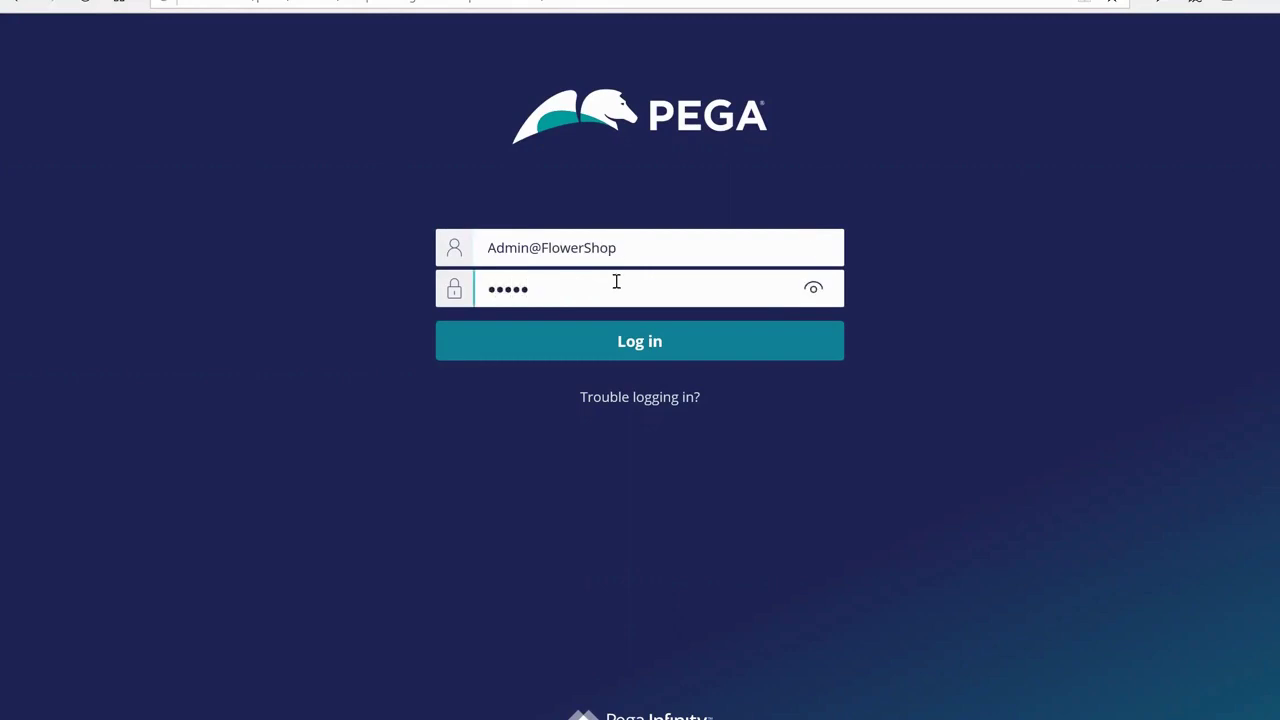
{"action": "left_click", "coordinate": [757, 340]}
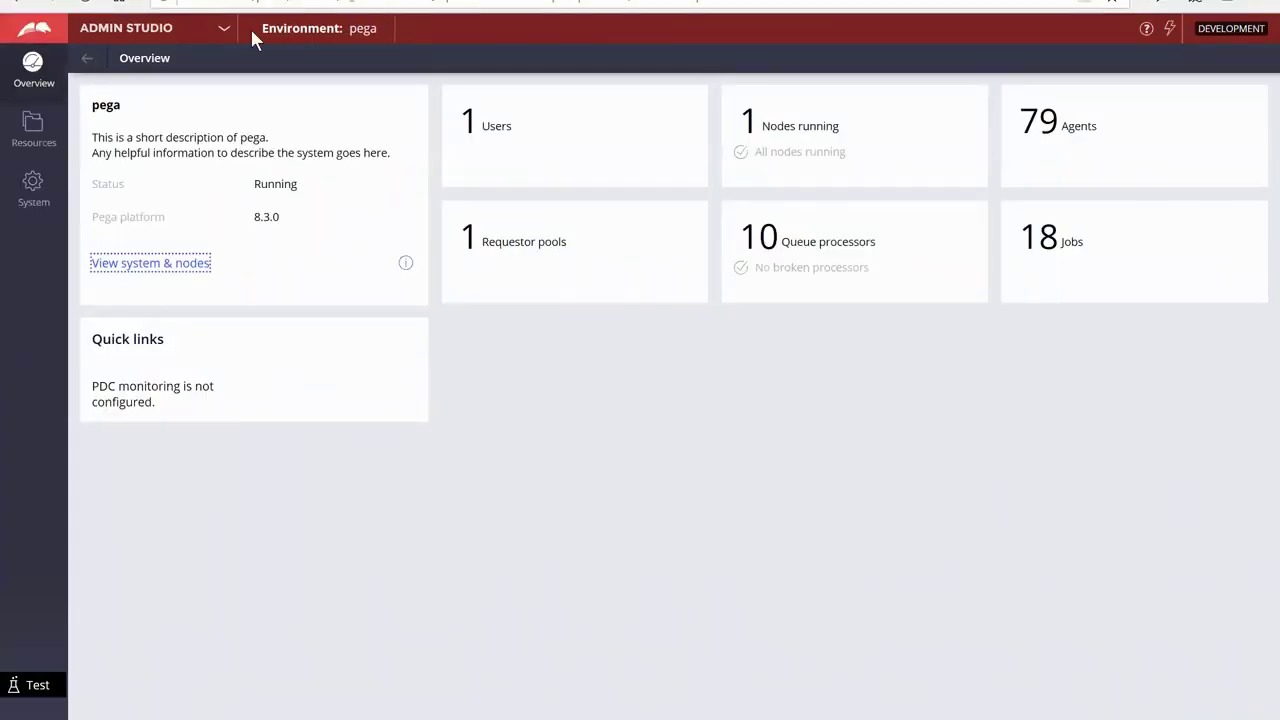
{"action": "left_click", "coordinate": [226, 37]}
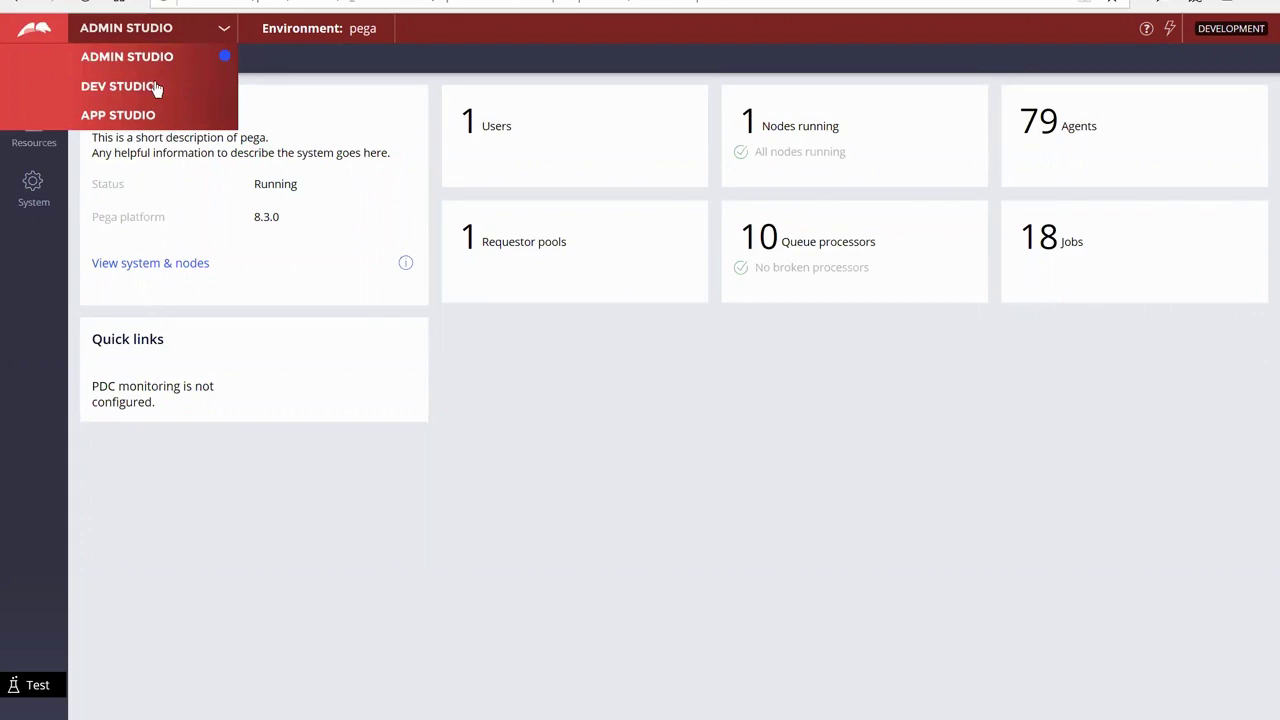
{"action": "left_click", "coordinate": [162, 88]}
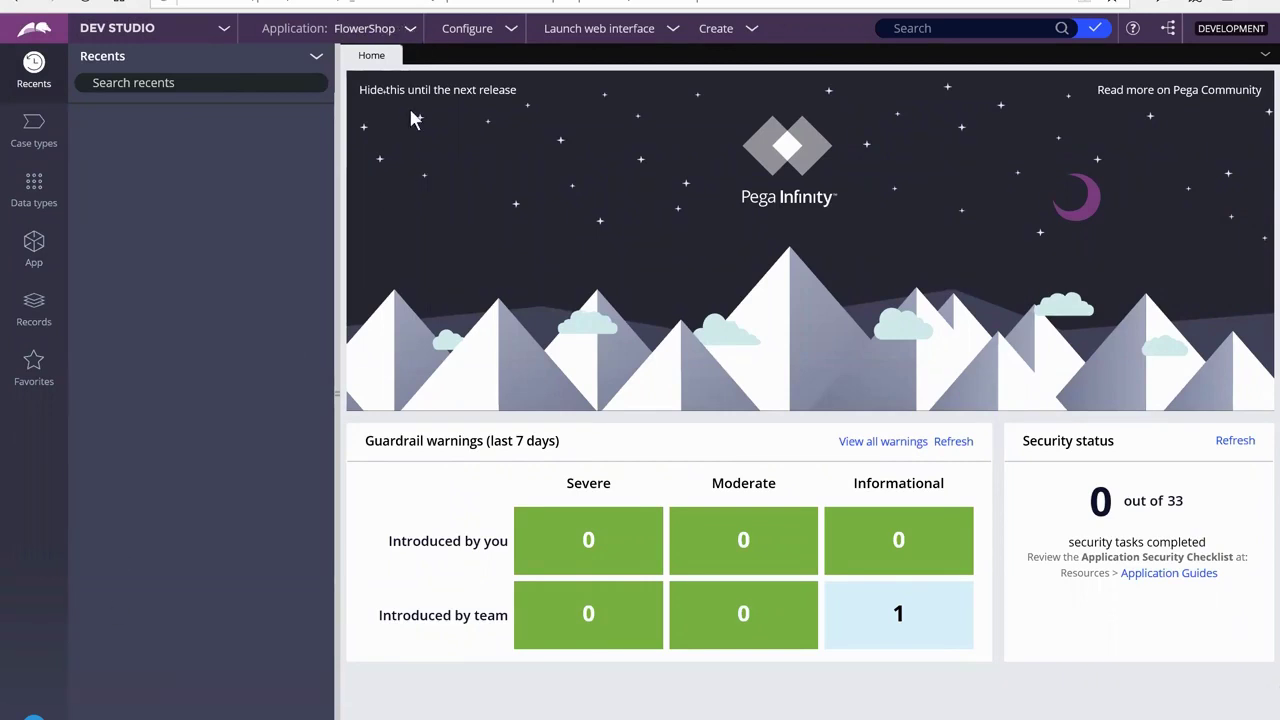
Glance through the Configure menu, then open the Case types explorer from the left navigation
{"action": "left_click", "coordinate": [412, 30]}
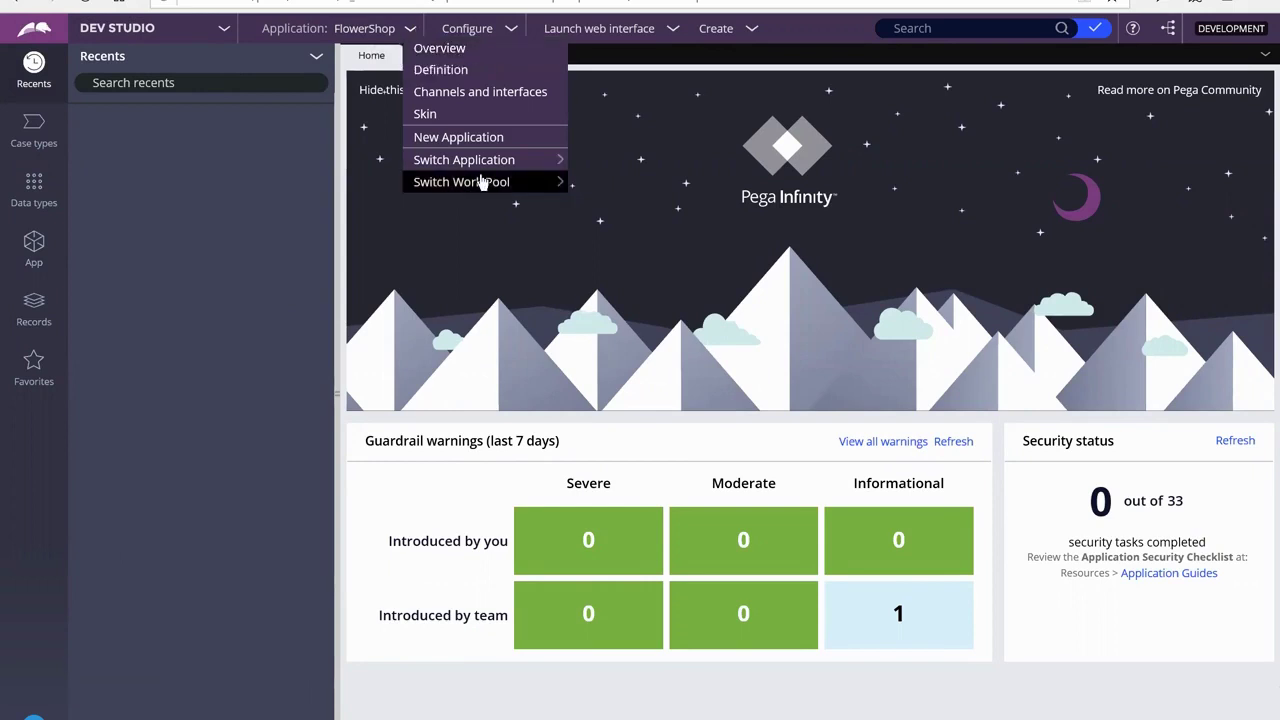
{"action": "mouse_move", "coordinate": [550, 178]}
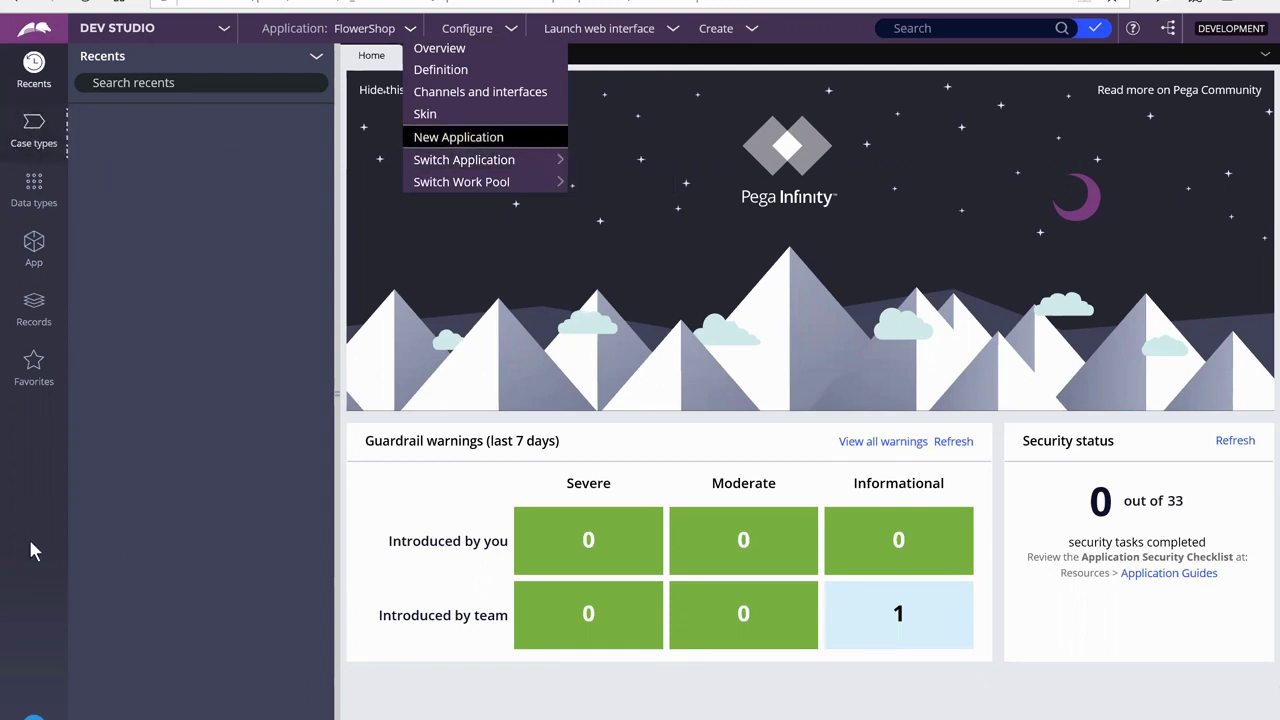
{"action": "left_click", "coordinate": [40, 128]}
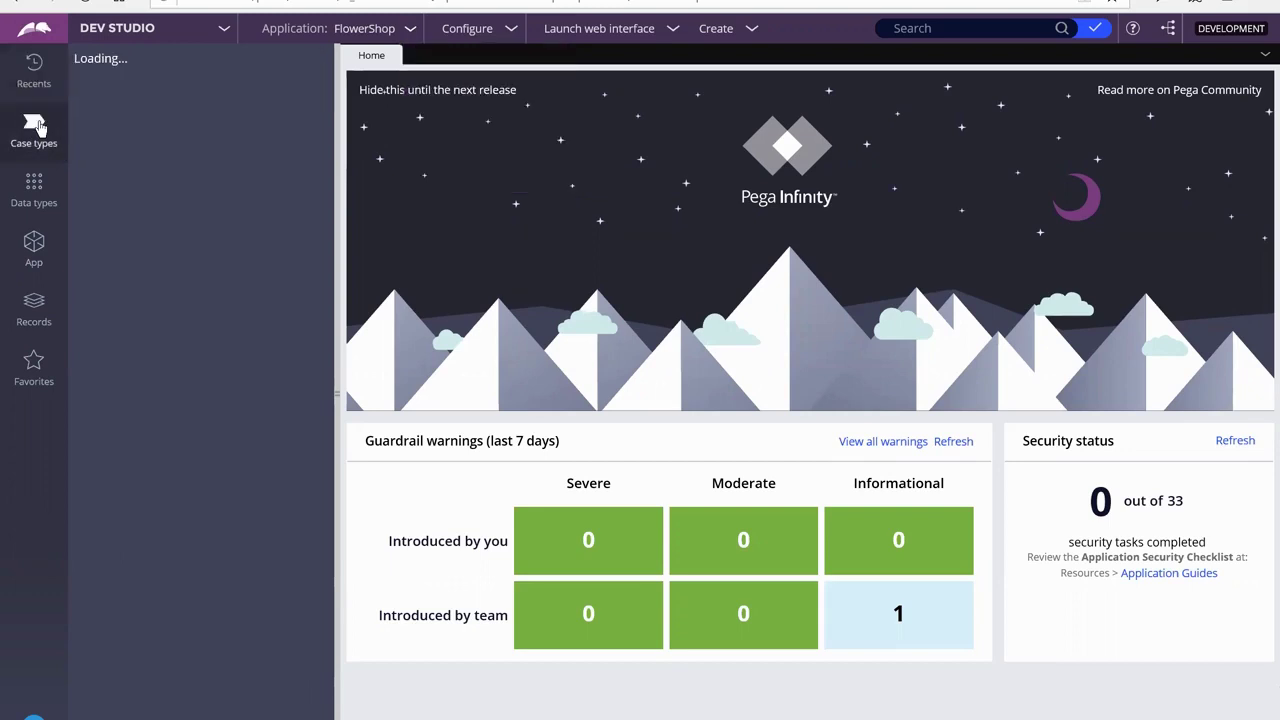
Add an Orders case type, keeping the Flower-FlowerShop-Work parent and FlowerShop ruleset defaults
{"action": "left_click", "coordinate": [143, 112]}
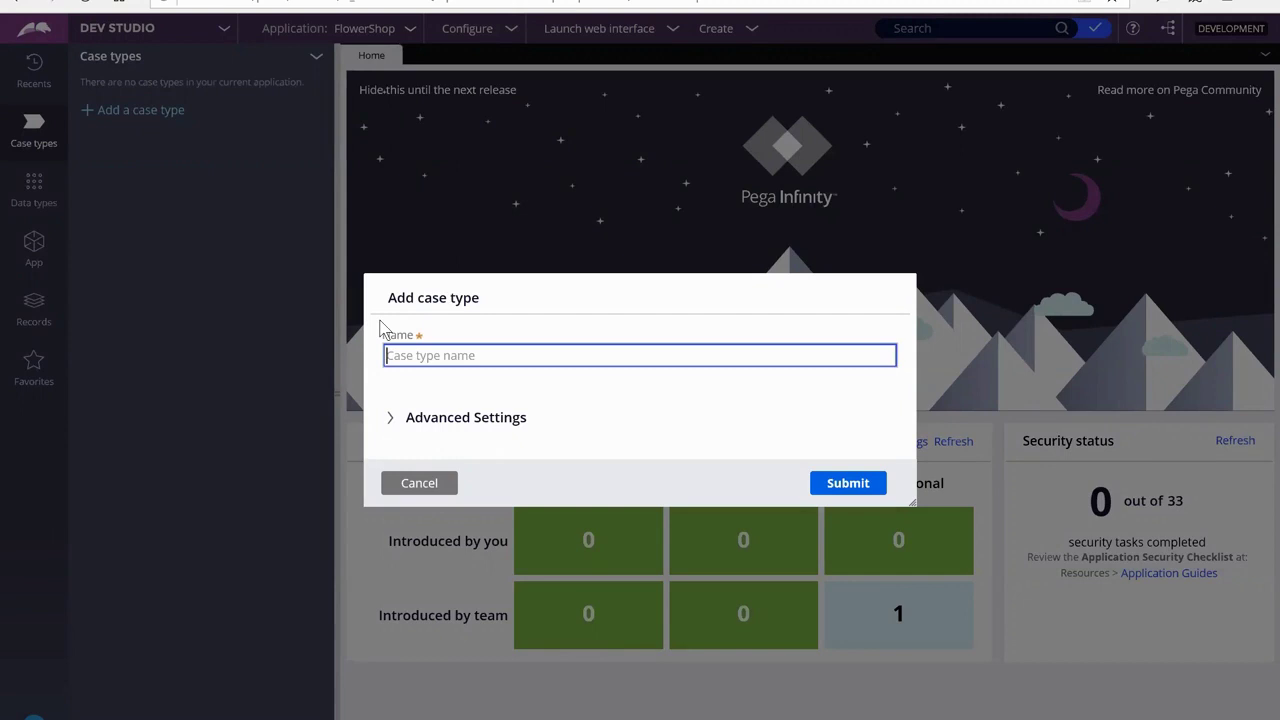
{"action": "type", "text": "Orders"}
{"action": "left_click", "coordinate": [389, 419]}
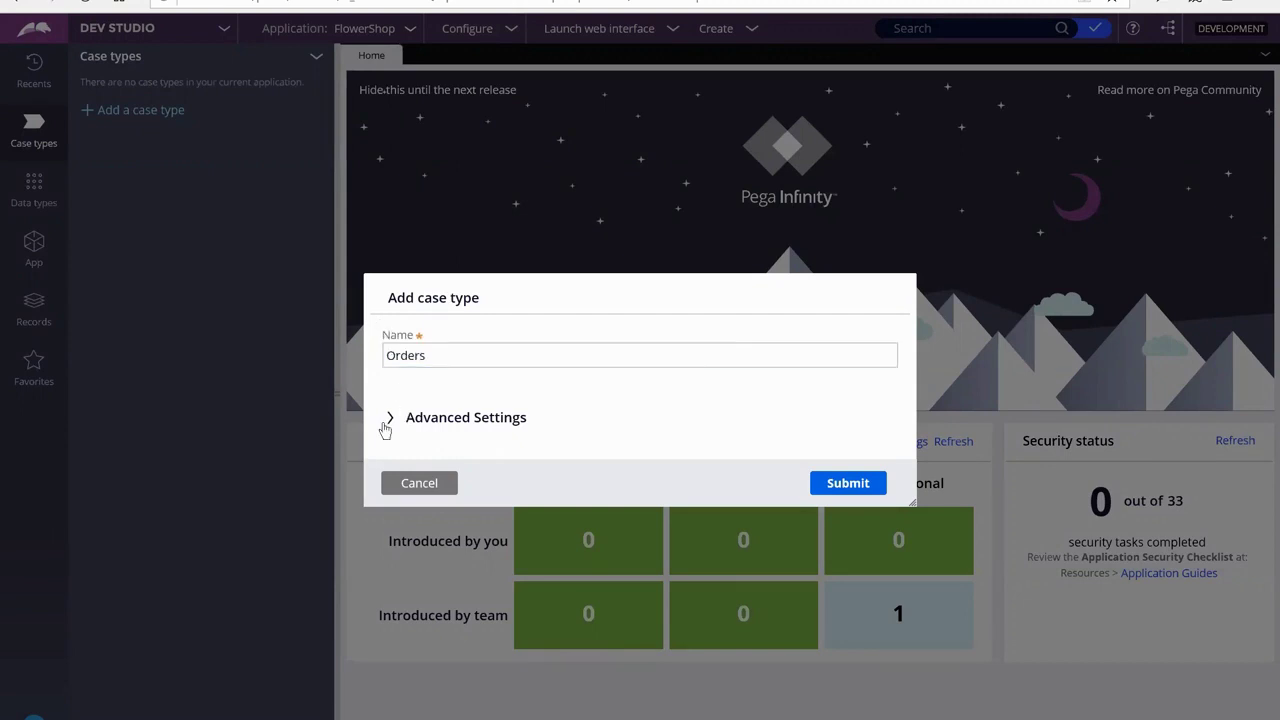
{"action": "left_click", "coordinate": [427, 371]}
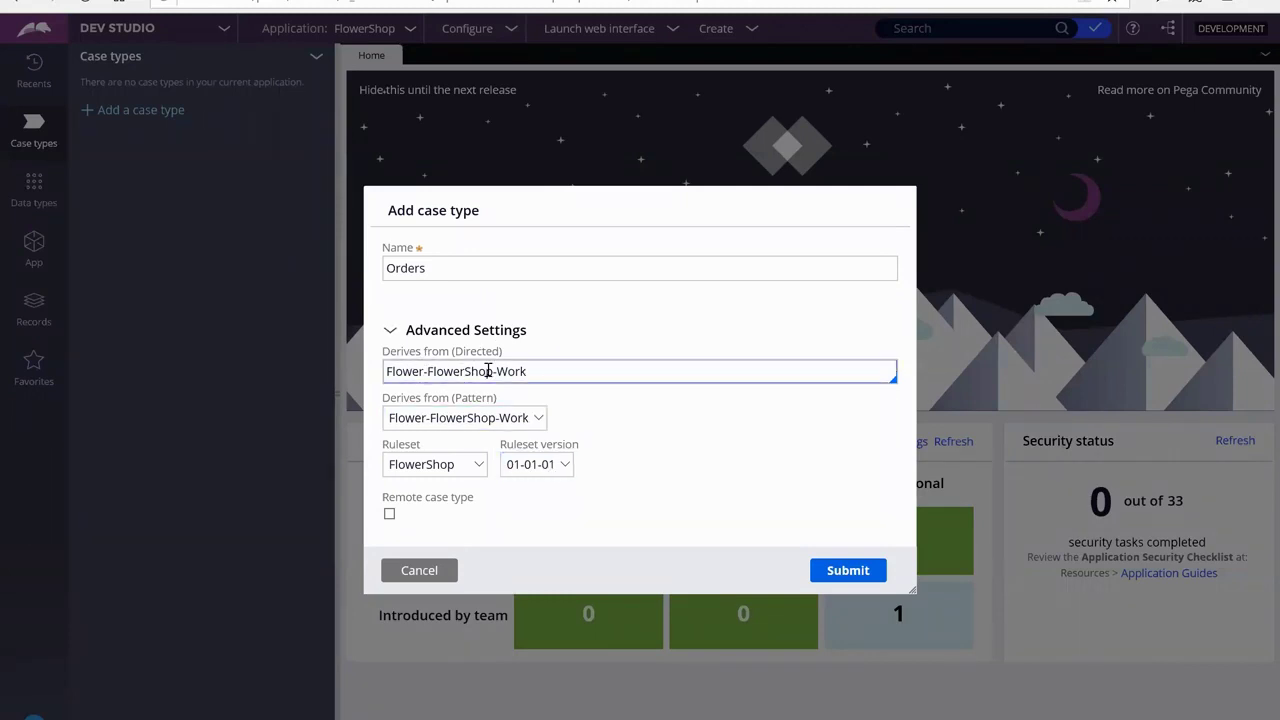
{"action": "left_click", "coordinate": [427, 474]}
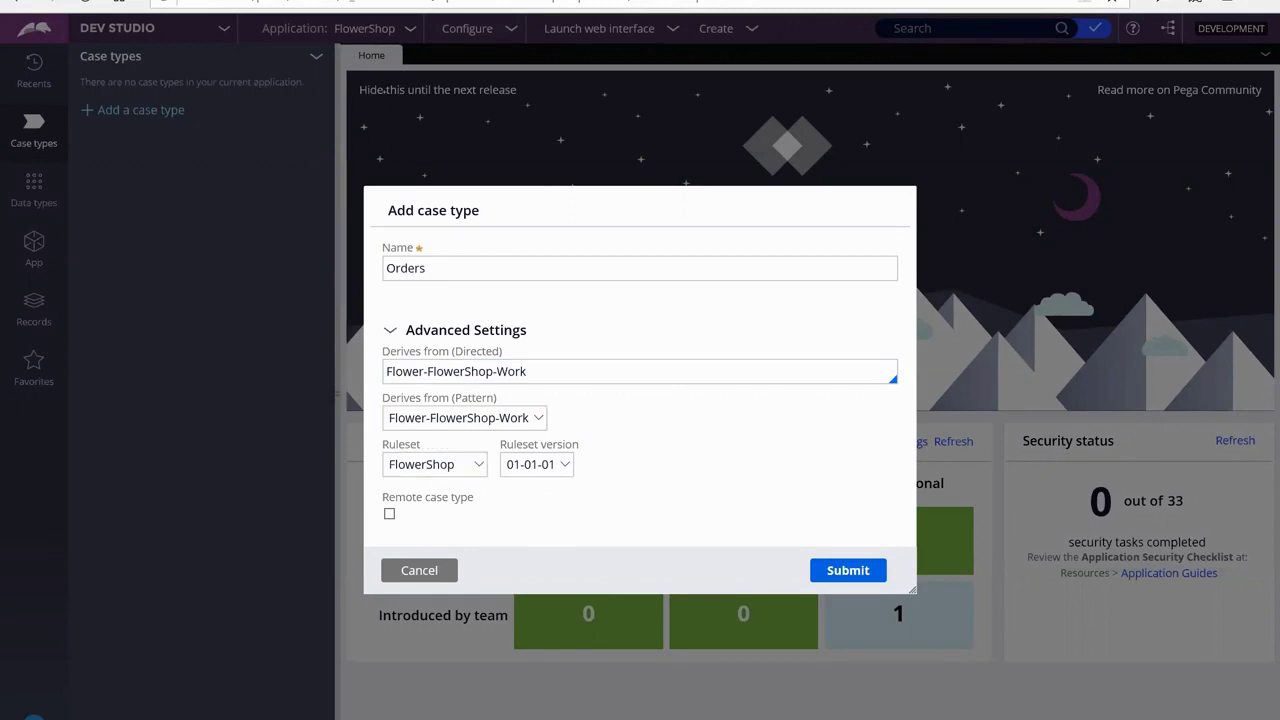
{"action": "left_click", "coordinate": [836, 580]}
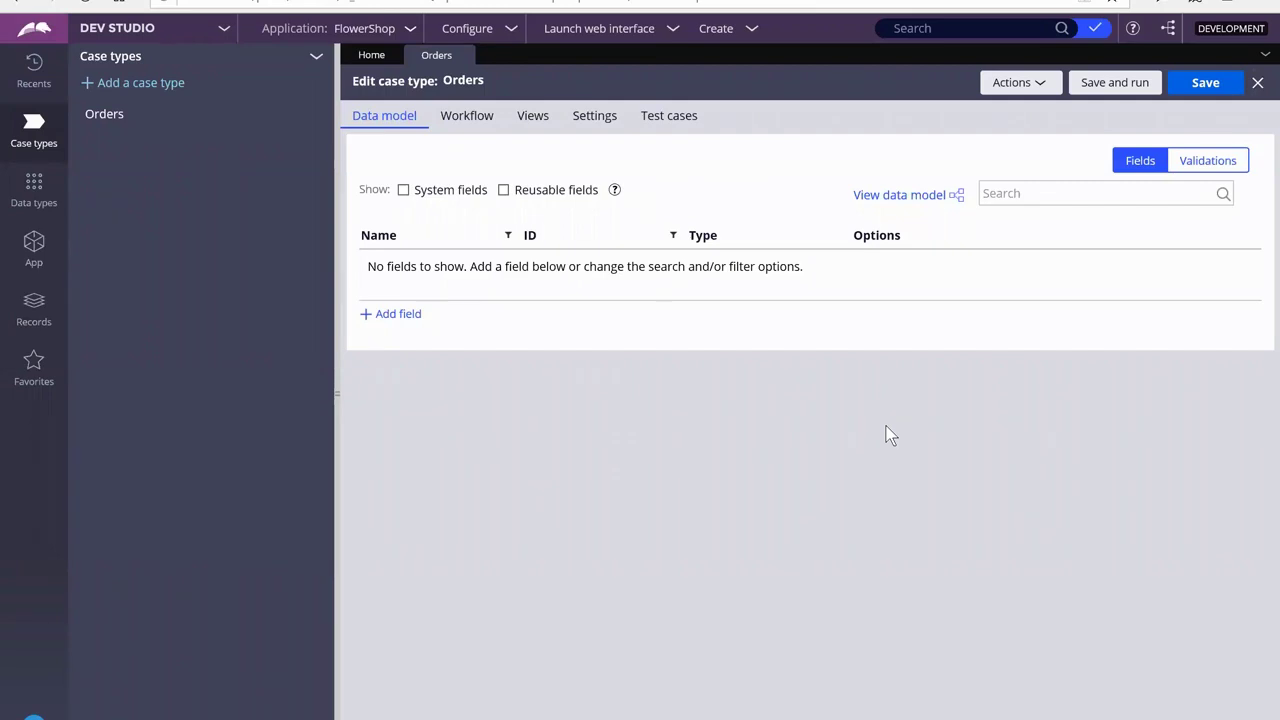
Show the Workflow tab of the Orders case type
{"action": "left_click", "coordinate": [472, 118]}
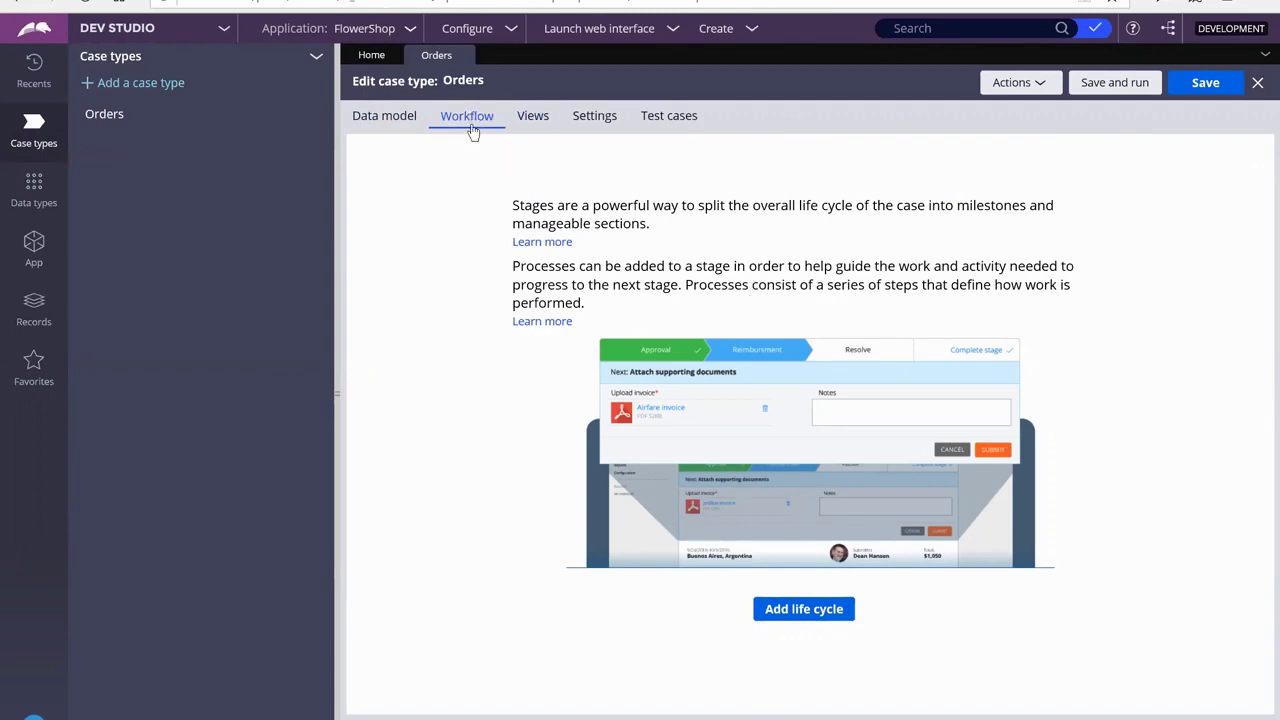
Add a life cycle to Orders and collapse the side panels to widen the editor
{"action": "left_click", "coordinate": [819, 617]}
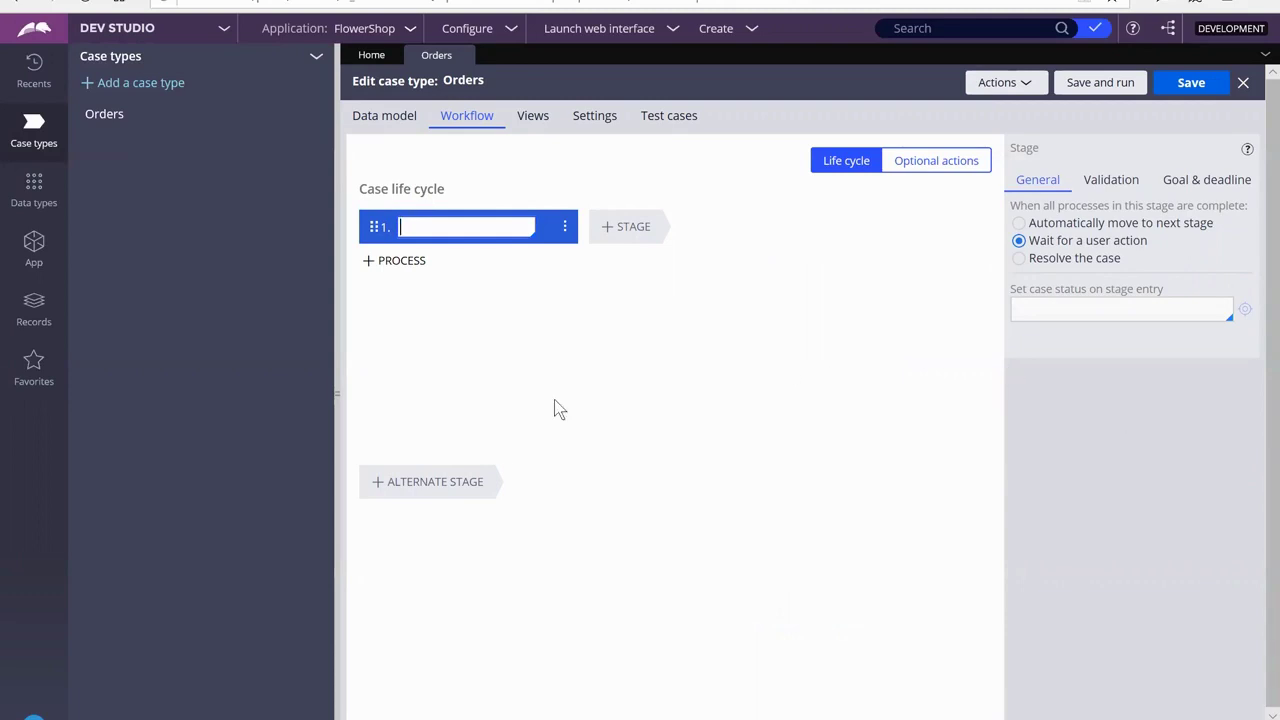
{"action": "left_click", "coordinate": [335, 357]}
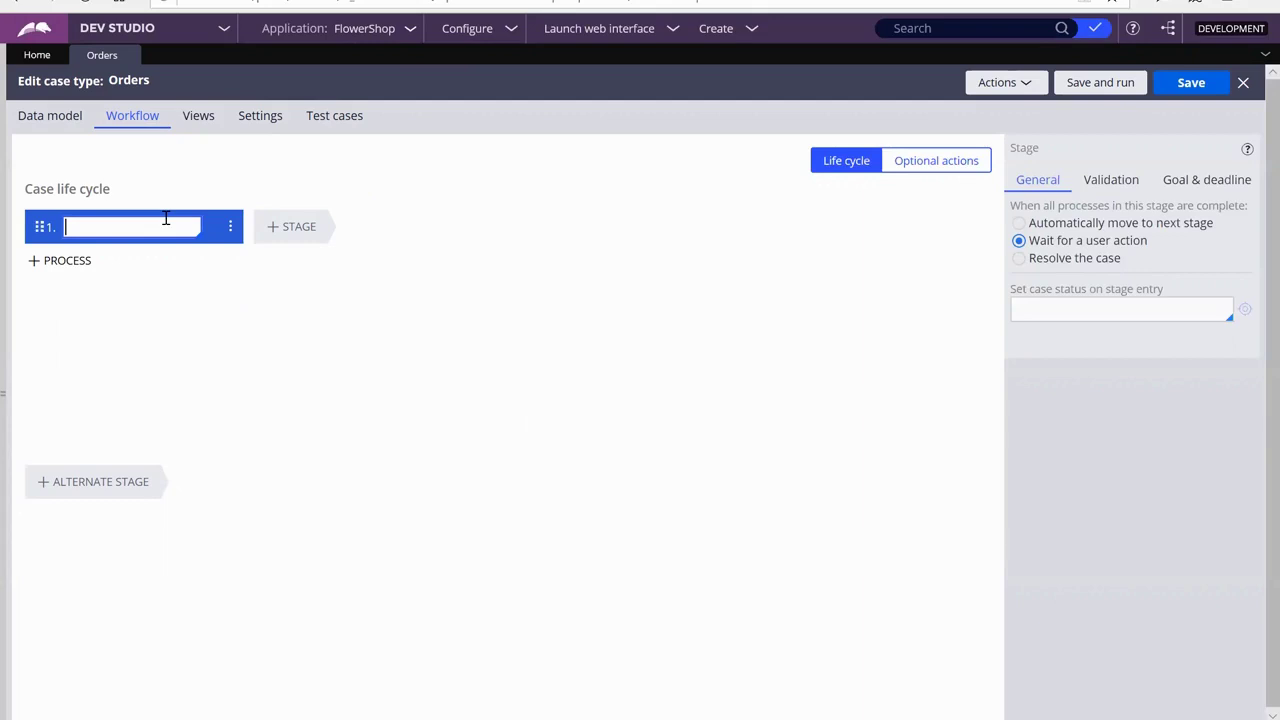
Name the first stage Place Order and add stages Build Order and Deliver Order
{"action": "type", "text": "Place Order"}
{"action": "left_click", "coordinate": [293, 230]}
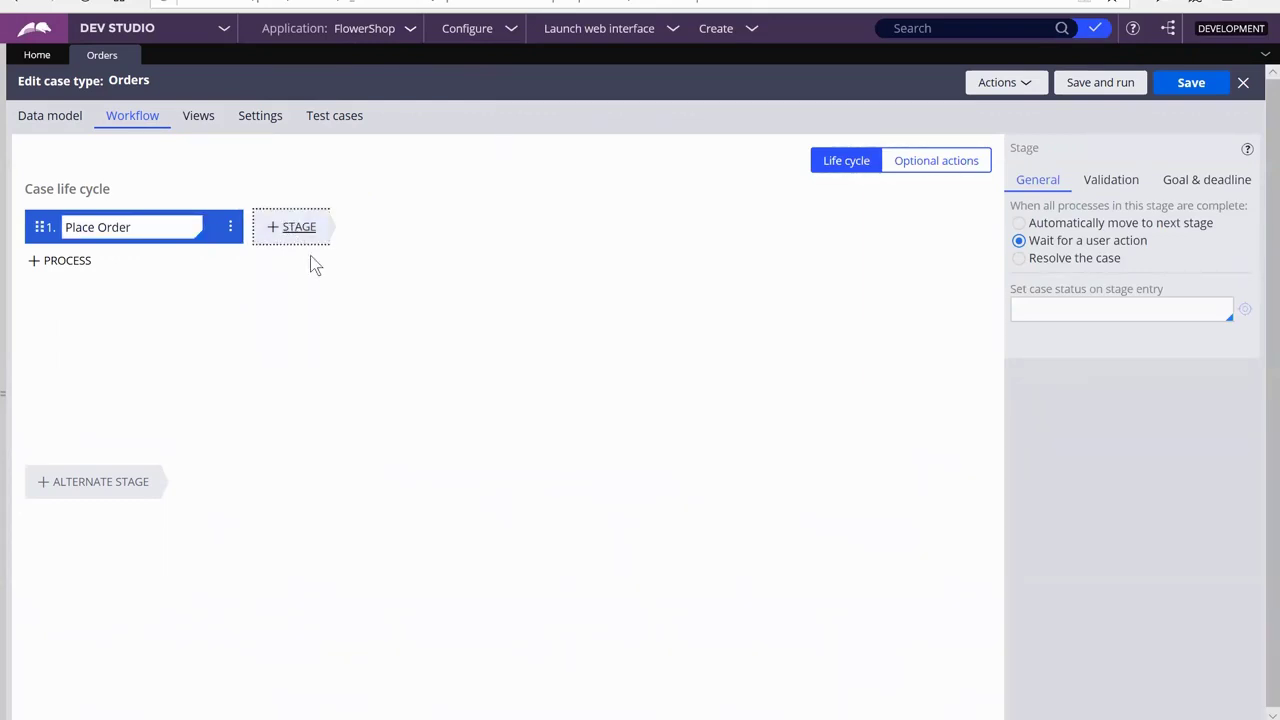
{"action": "left_click", "coordinate": [303, 228]}
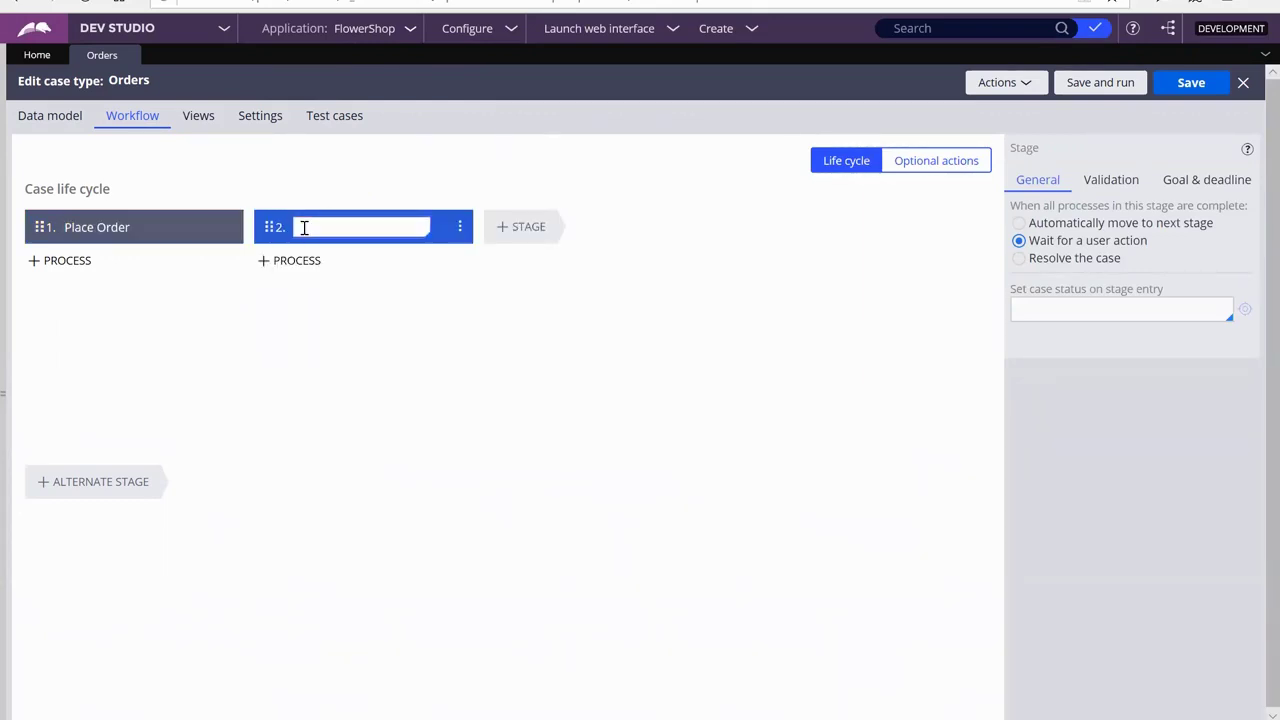
{"action": "type", "text": "Build Order"}
{"action": "left_click", "coordinate": [535, 229]}
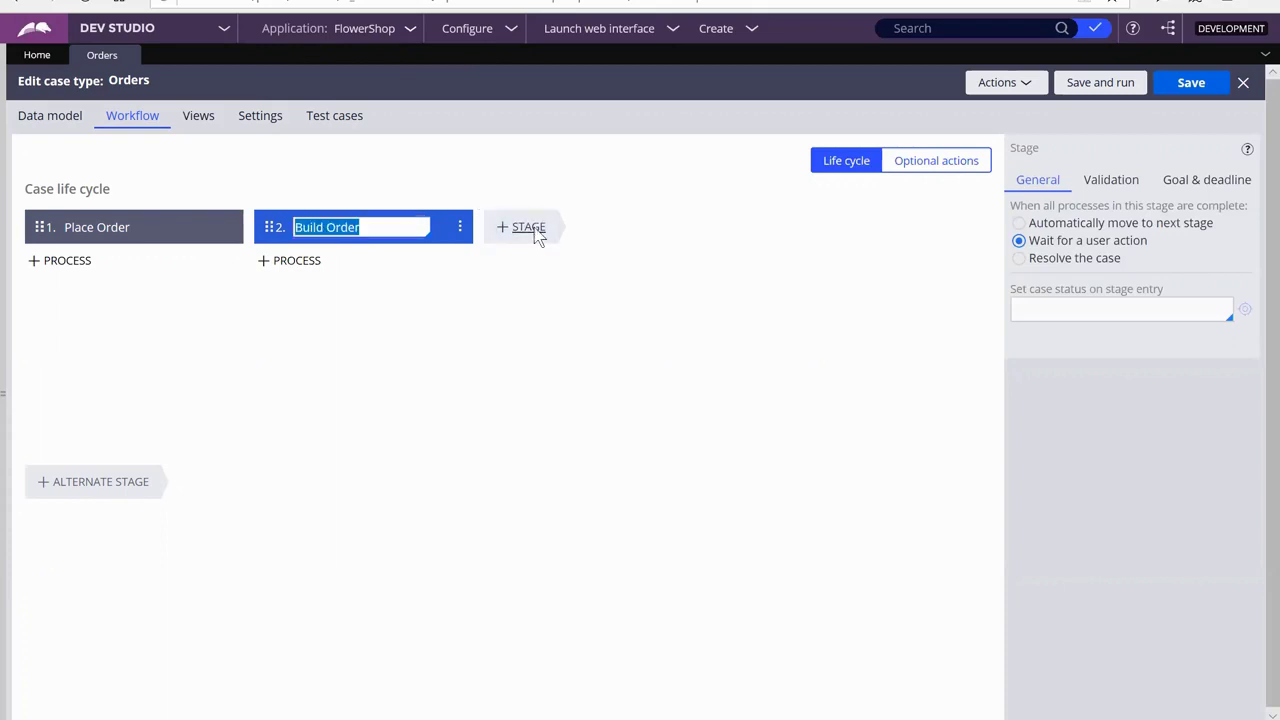
{"action": "type", "text": "Deliver Order"}
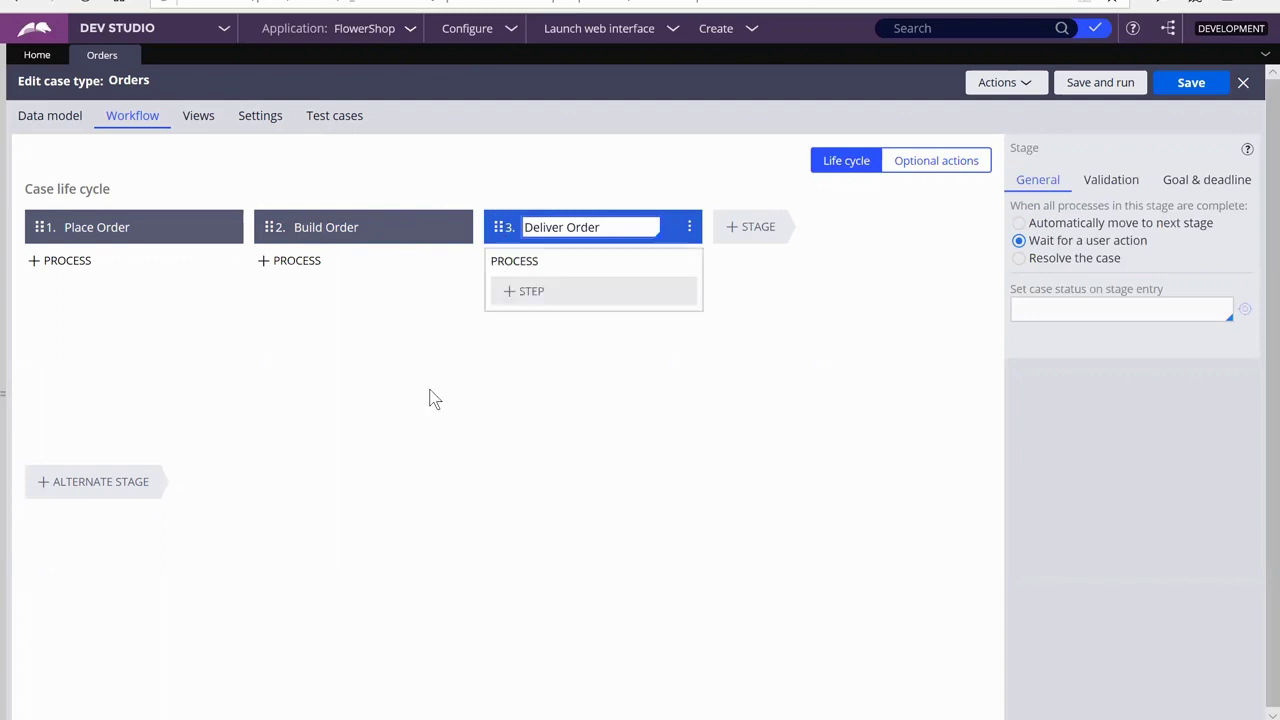
{"action": "left_click", "coordinate": [378, 385]}
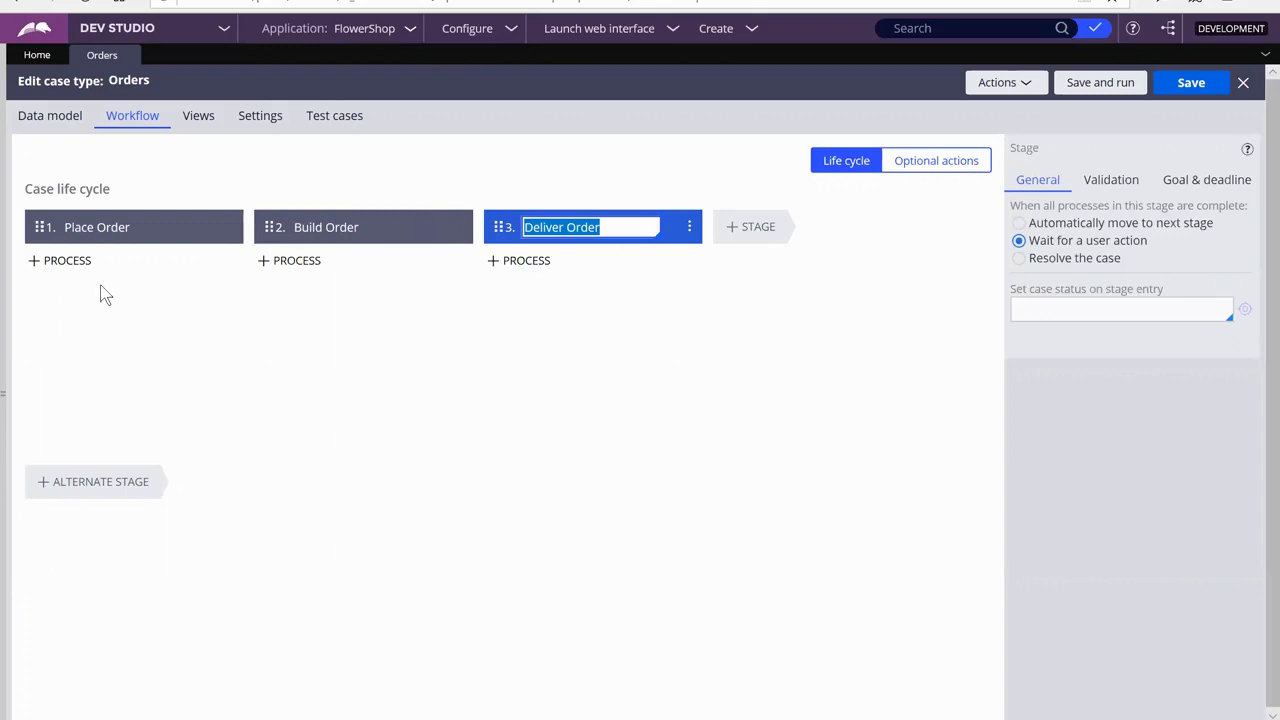
{"action": "mouse_move", "coordinate": [57, 291]}
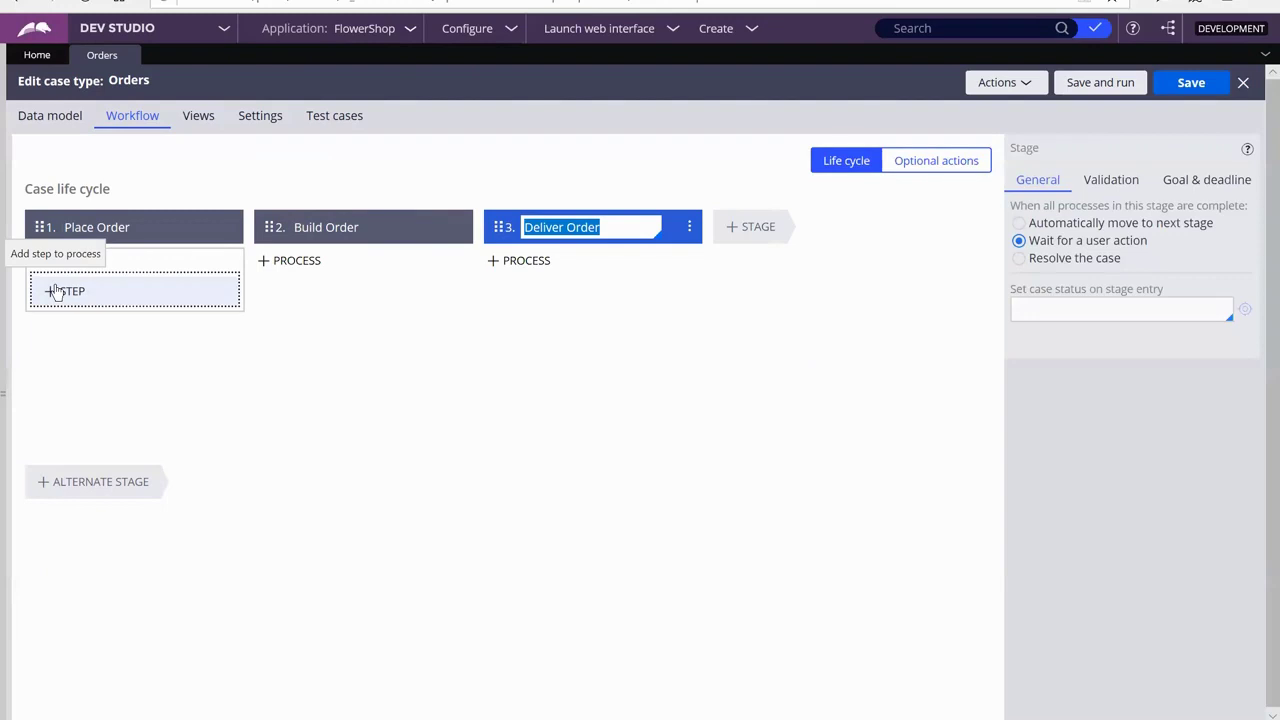
Add Collect information steps 'Collect Customer Info' and 'Select Arrangement' under Place Order
{"action": "left_click", "coordinate": [57, 291]}
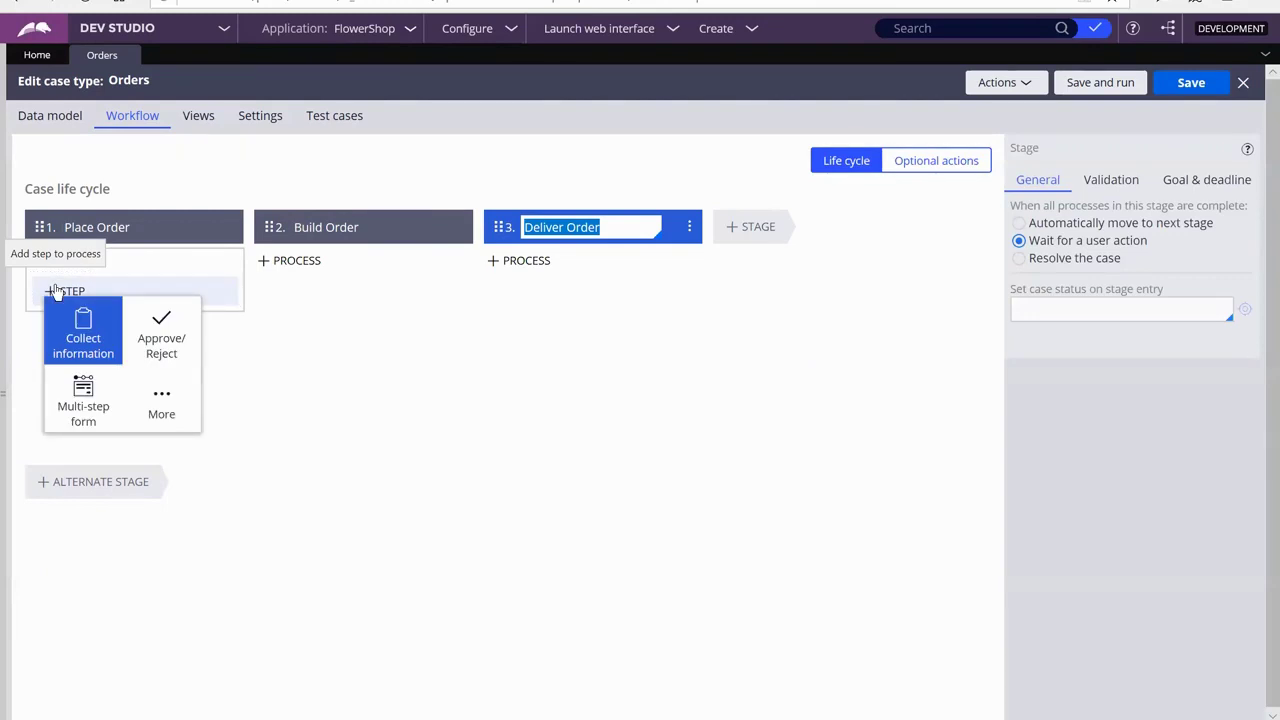
{"action": "left_click", "coordinate": [92, 337]}
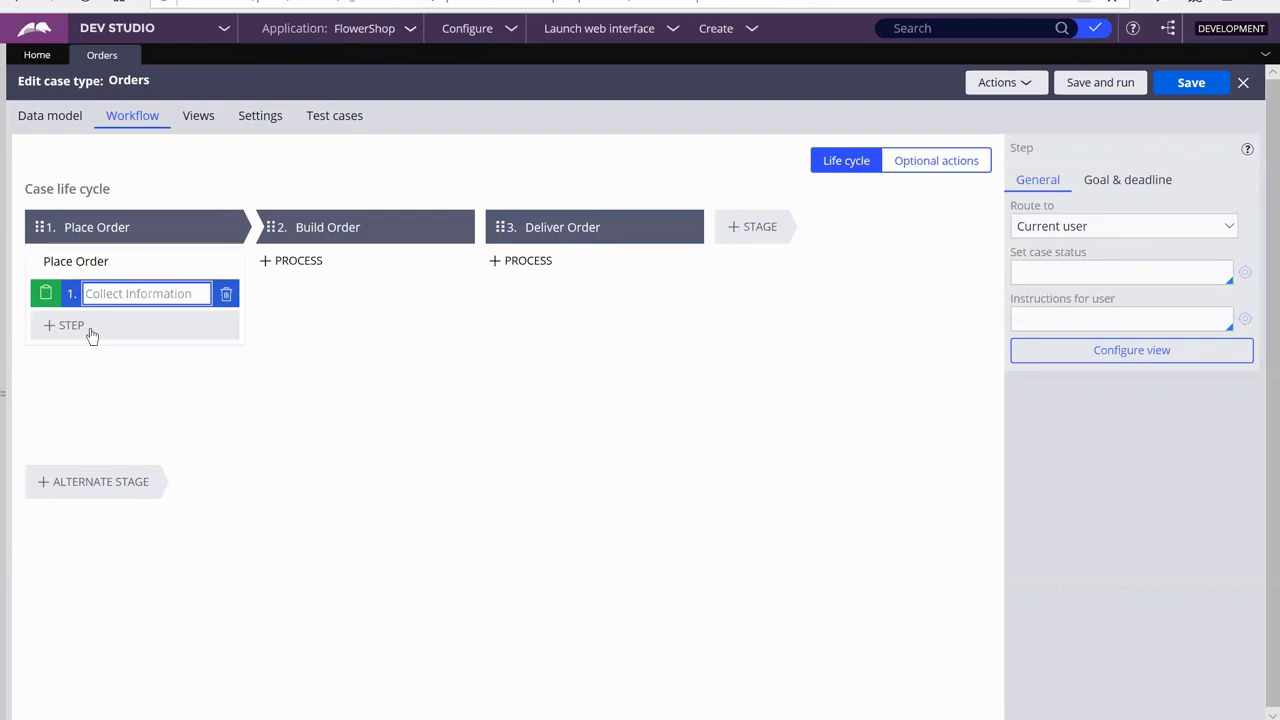
{"action": "type", "text": "Collect Customer Info"}
{"action": "left_click", "coordinate": [61, 332]}
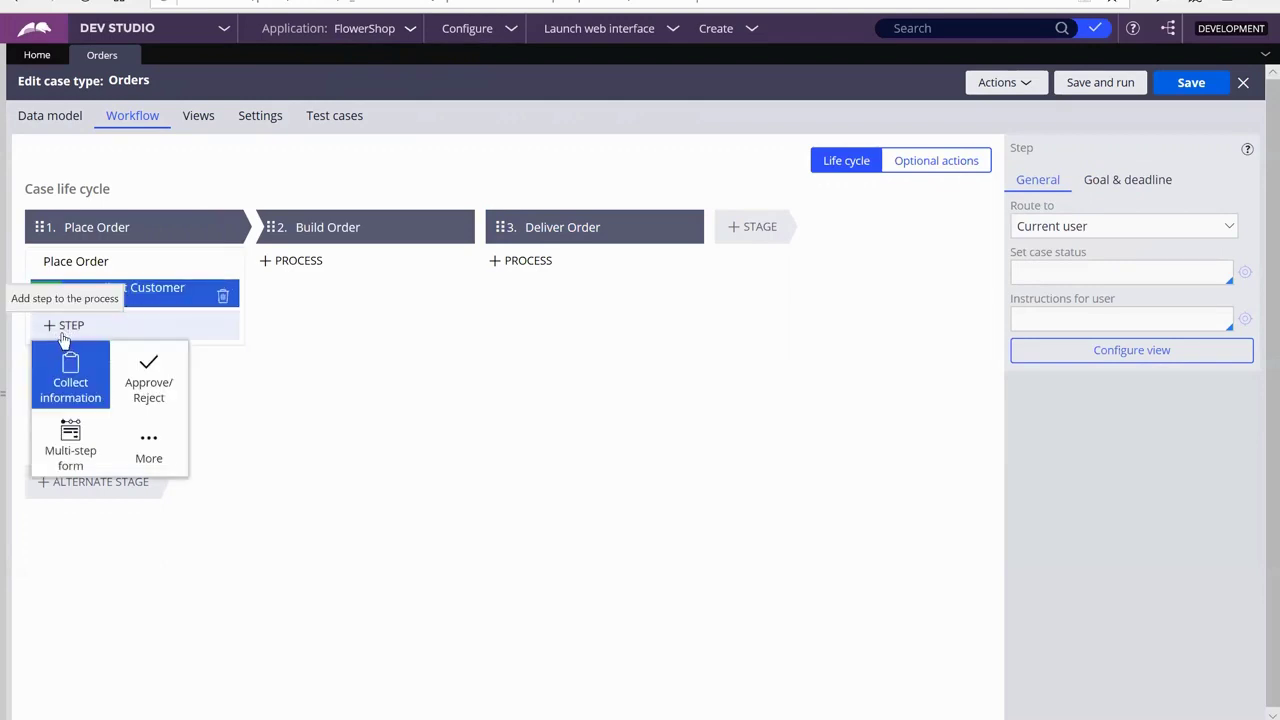
{"action": "left_click", "coordinate": [69, 368]}
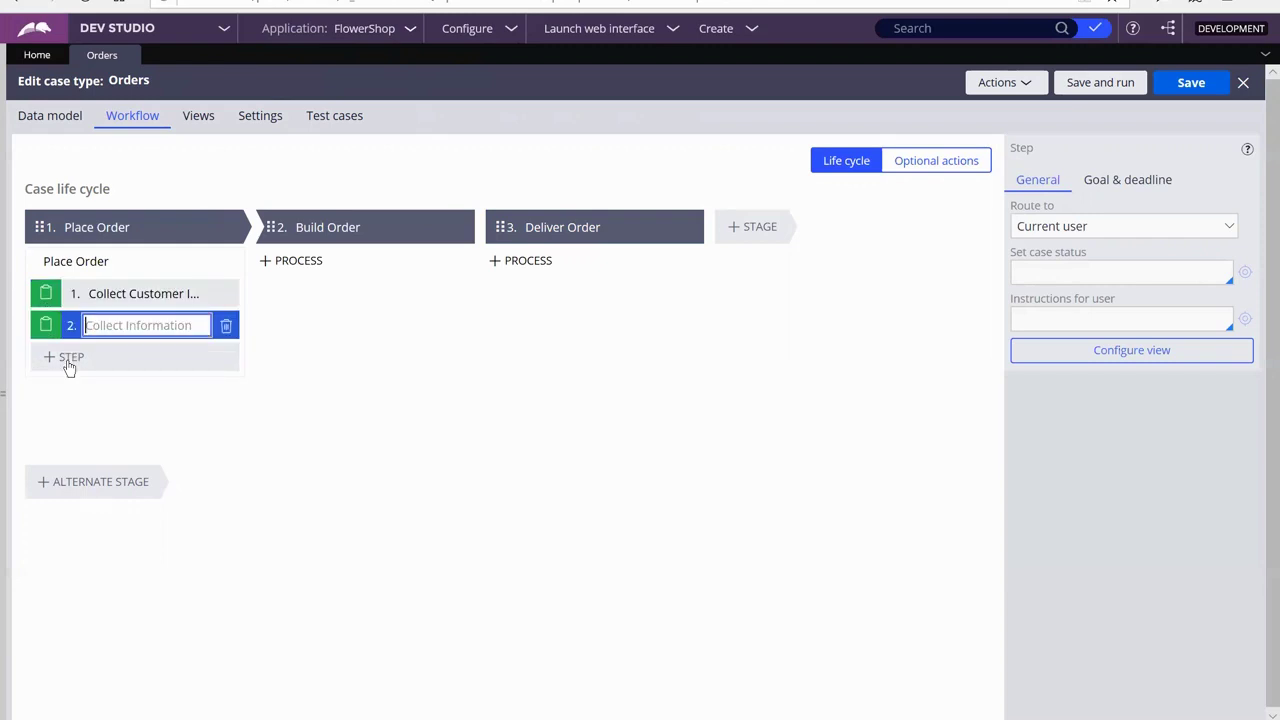
{"action": "type", "text": "Select Arra"}
{"action": "type", "text": "m"}
{"action": "type", "text": "gement"}
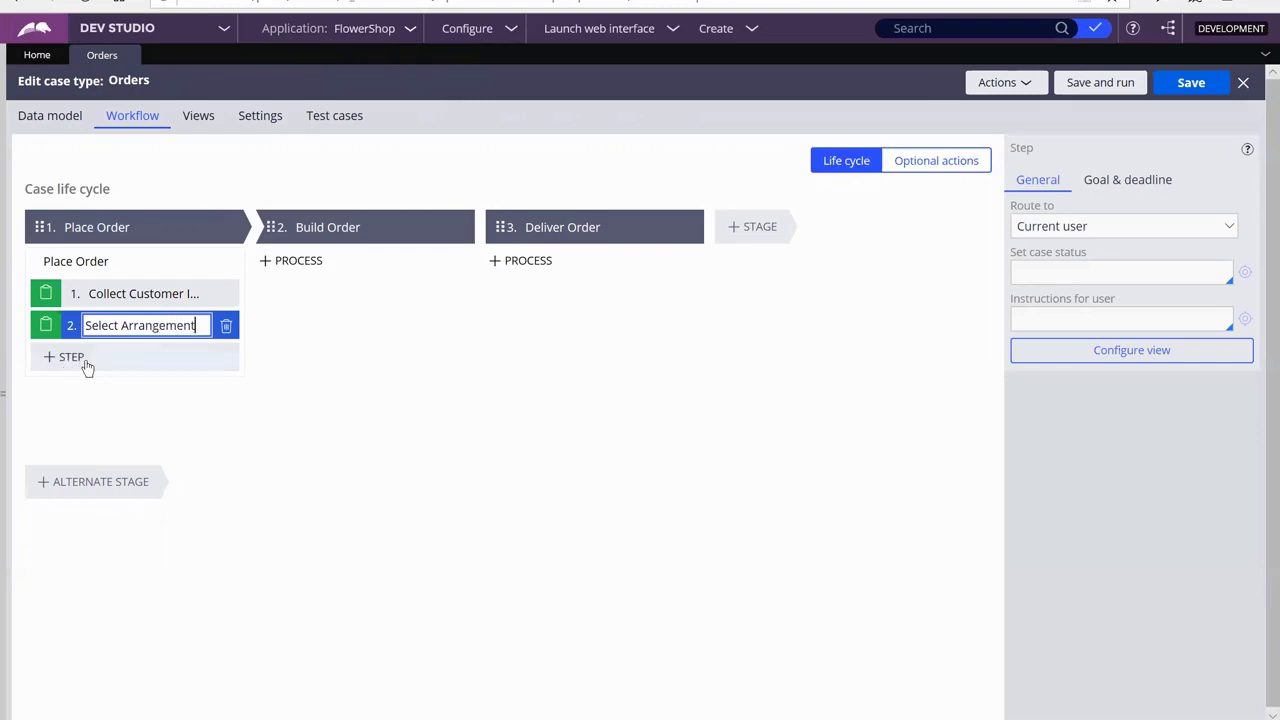
{"action": "left_click", "coordinate": [87, 366]}
{"action": "left_click", "coordinate": [78, 420]}
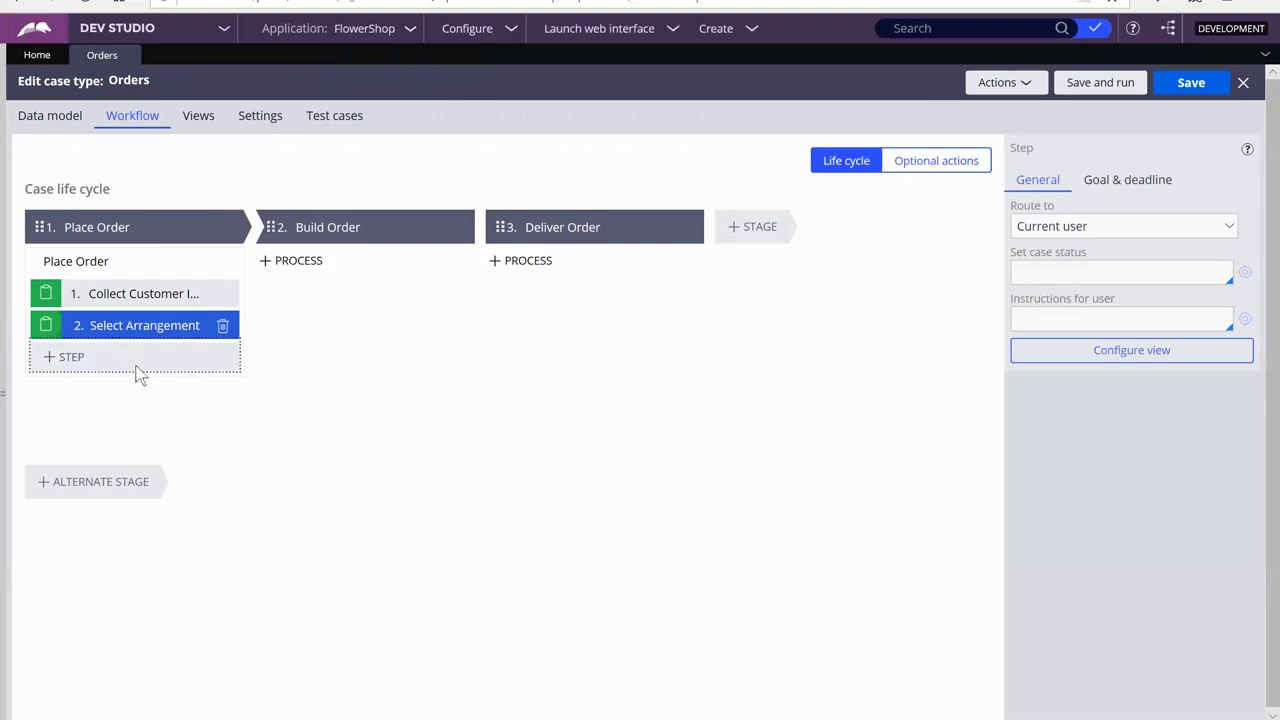
Name the third Place Order collect-information step 'Add On?'
{"action": "type", "text": "Add o"}
{"action": "key", "text": "BackSpace"}
{"action": "type", "text": "On"}
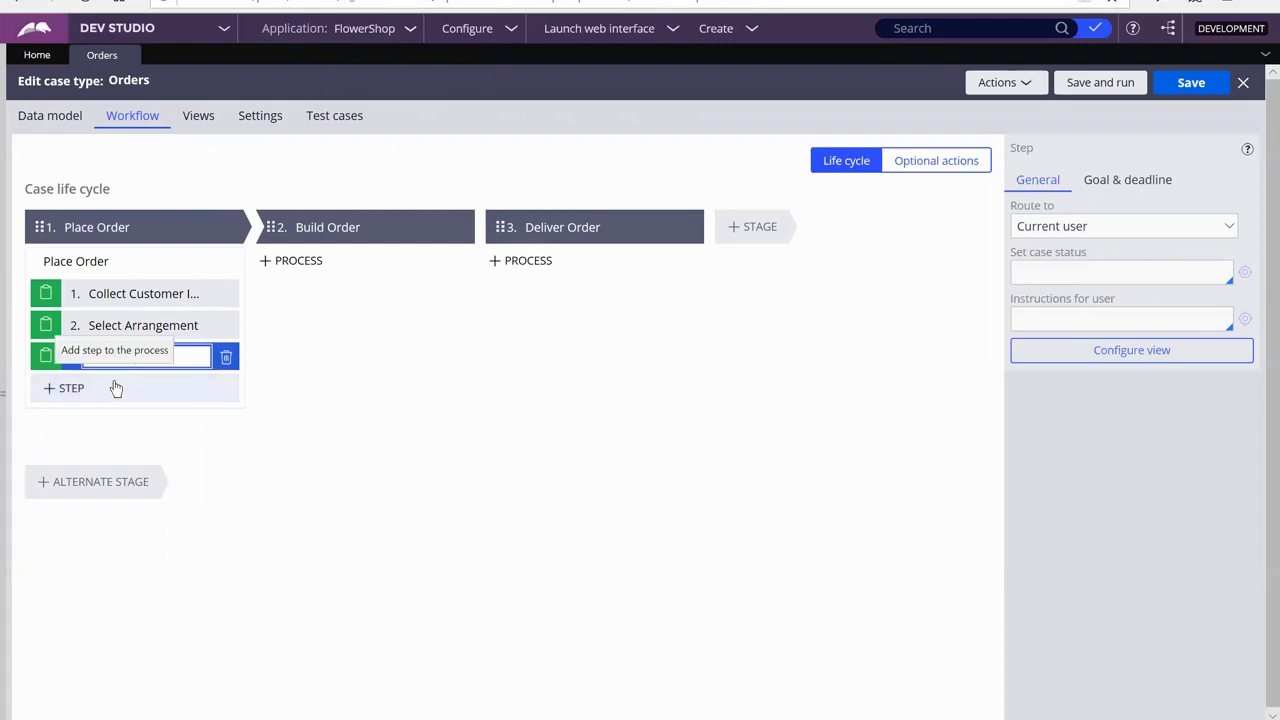
{"action": "type", "text": "?"}
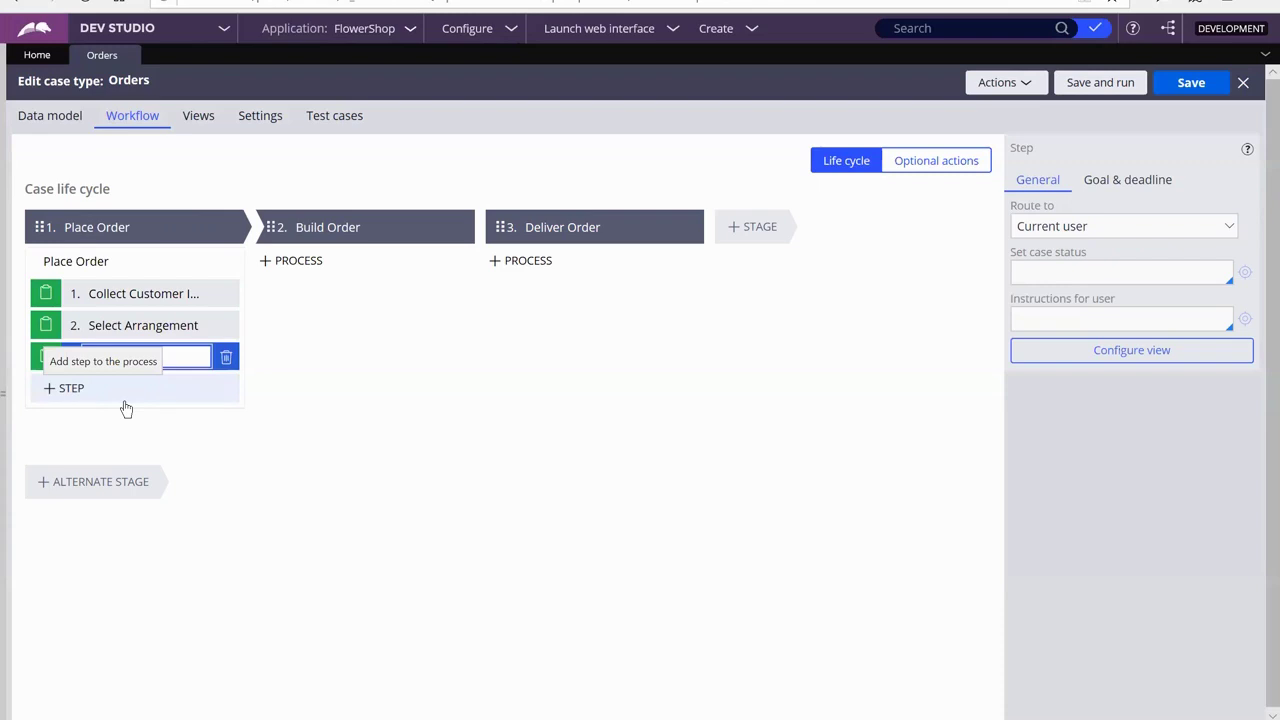
{"action": "left_click", "coordinate": [124, 401]}
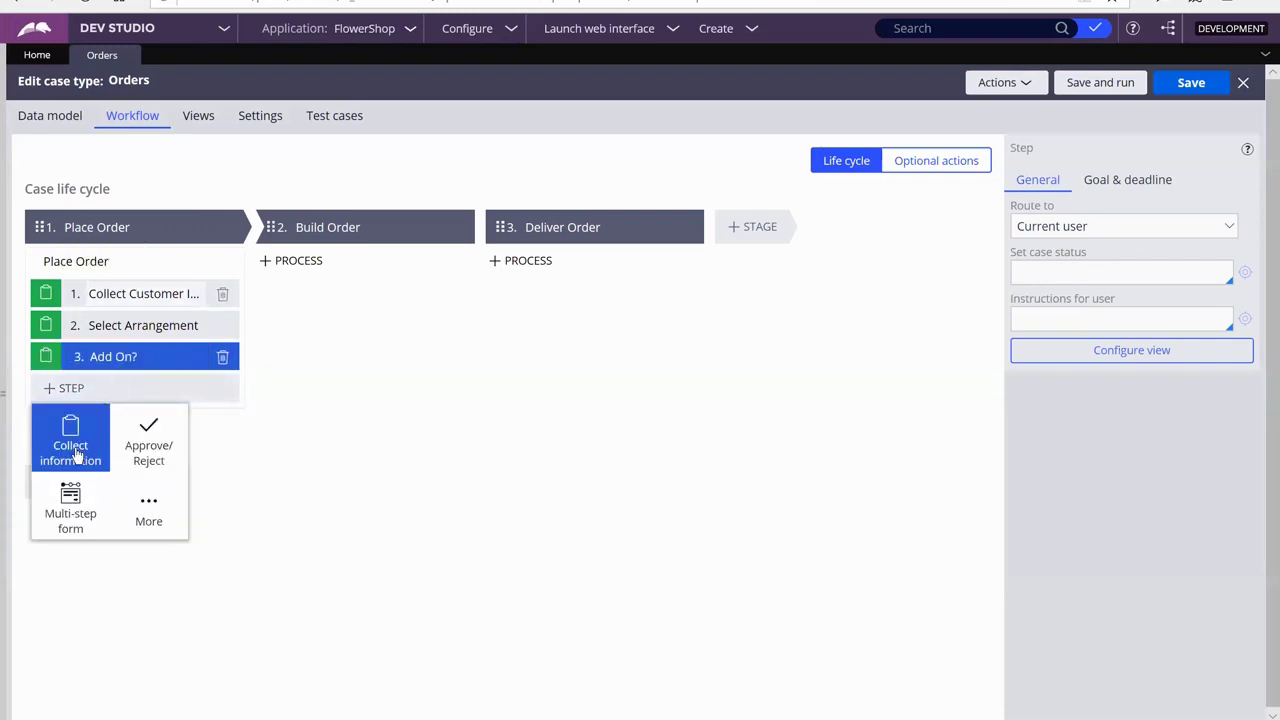
Add a fourth collect-information step named 'Delivery Address & Date' to Place Order
{"action": "left_click", "coordinate": [72, 445]}
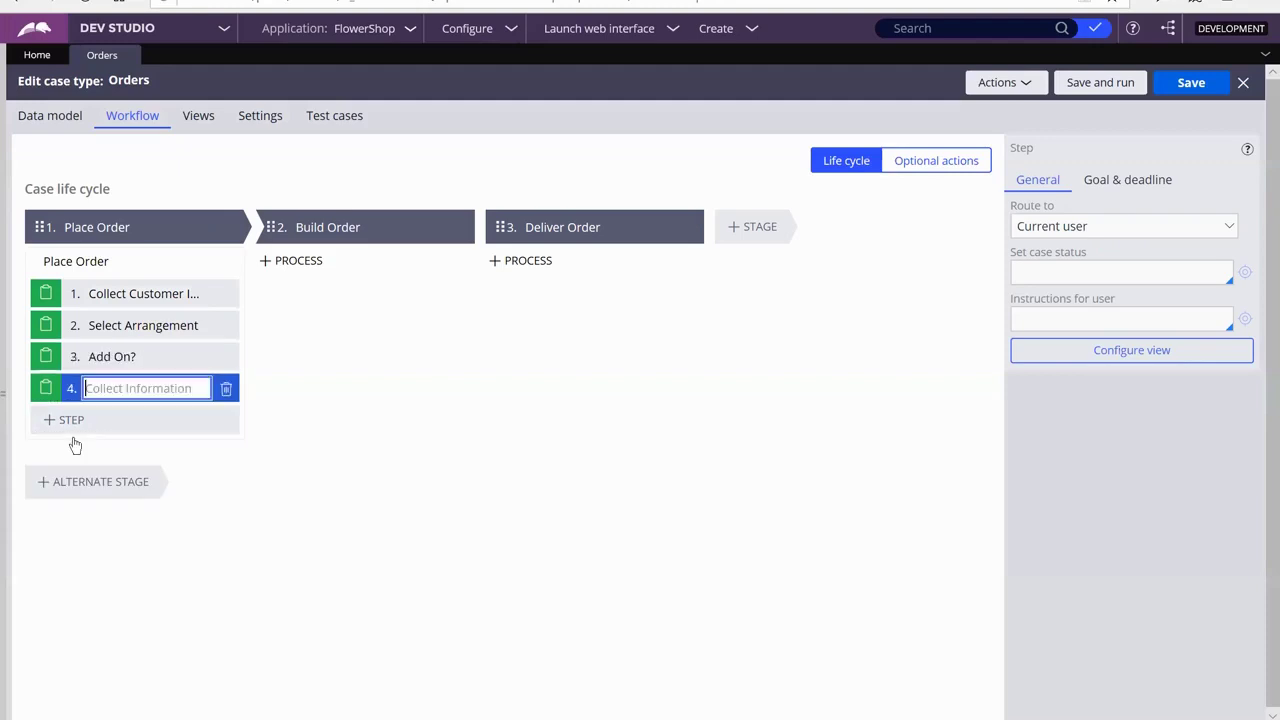
{"action": "type", "text": "Delivery Address & Date"}
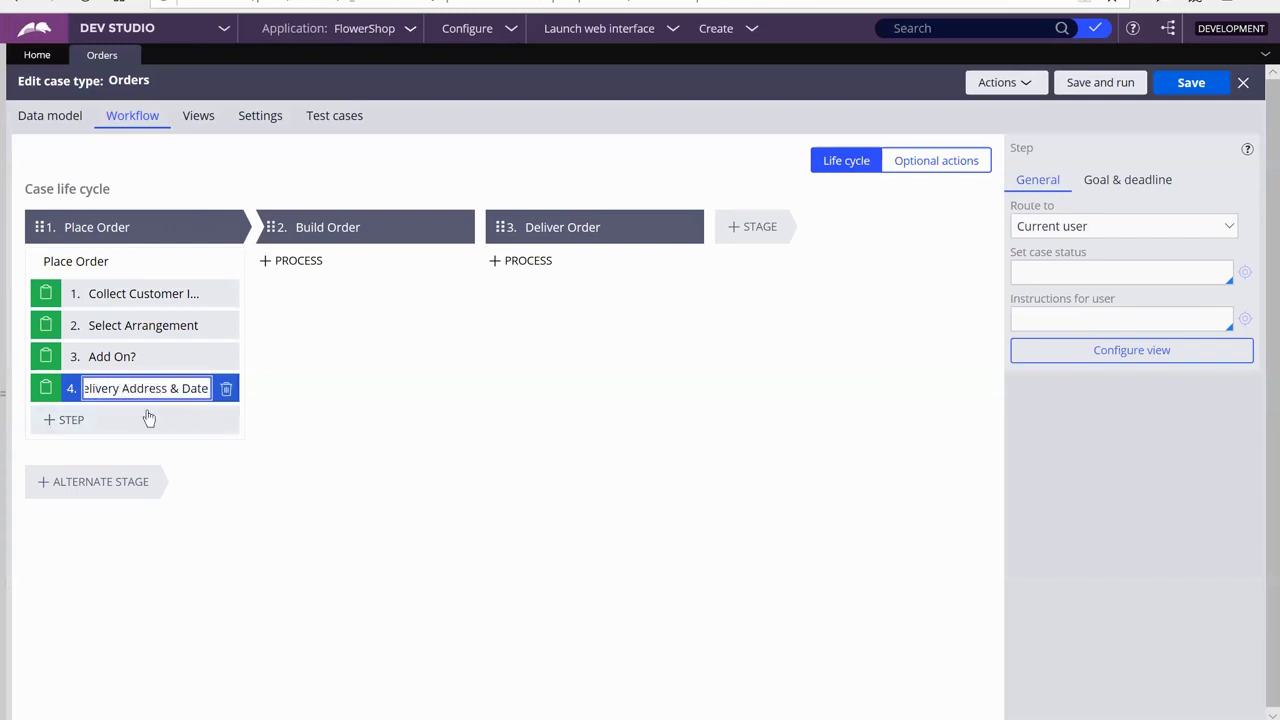
{"action": "key", "text": "BackSpace"}
{"action": "key", "text": "BackSpace"}
{"action": "key", "text": "BackSpace"}
{"action": "key", "text": "BackSpace"}
{"action": "key", "text": "BackSpace"}
{"action": "key", "text": "BackSpace"}
{"action": "key", "text": "BackSpace"}
{"action": "key", "text": "BackSpace"}
{"action": "key", "text": "BackSpace"}
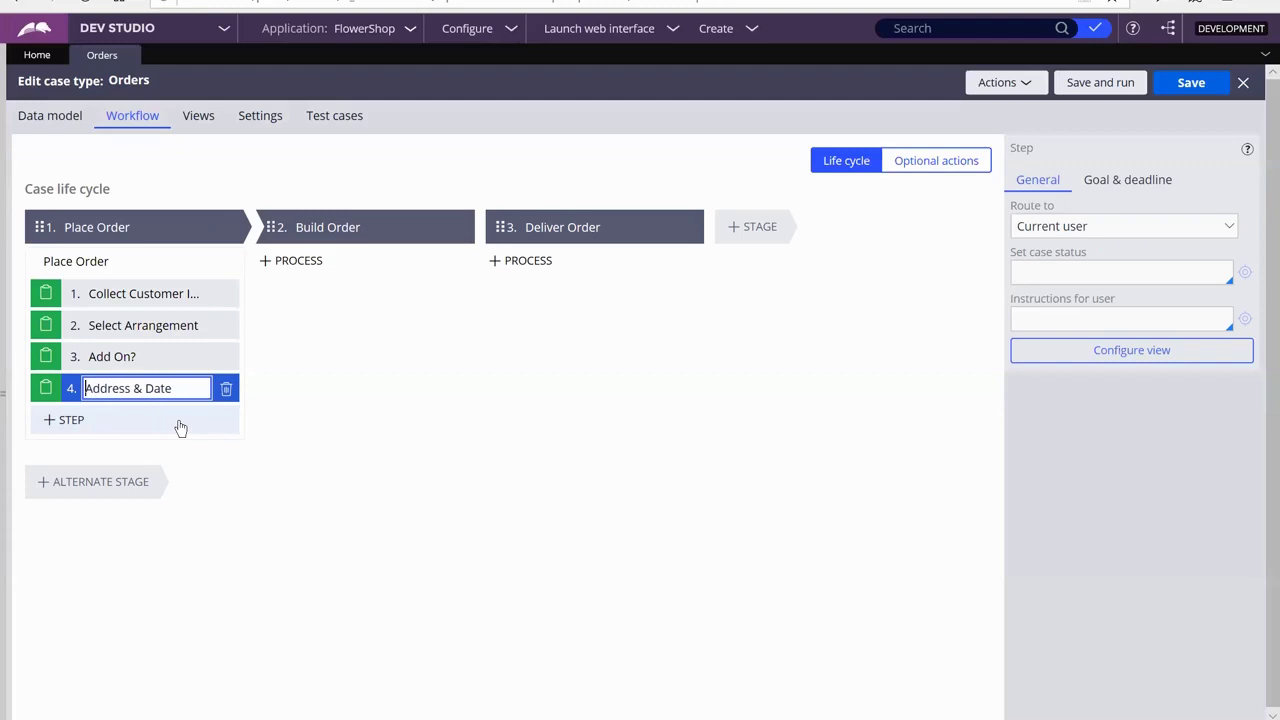
{"action": "left_click_drag", "start_coordinate": [146, 388], "coordinate": [184, 393]}
{"action": "left_click", "coordinate": [180, 388]}
{"action": "key", "text": "BackSpace"}
{"action": "key", "text": "BackSpace"}
{"action": "key", "text": "BackSpace"}
{"action": "key", "text": "BackSpace"}
{"action": "key", "text": "BackSpace"}
{"action": "key", "text": "BackSpace"}
{"action": "key", "text": "BackSpace"}
{"action": "key", "text": "BackSpace"}
{"action": "key", "text": "BackSpace"}
{"action": "key", "text": "BackSpace"}
{"action": "key", "text": "BackSpace"}
{"action": "key", "text": "BackSpace"}
{"action": "key", "text": "BackSpace"}
{"action": "type", "text": "Delivery Address & Date"}
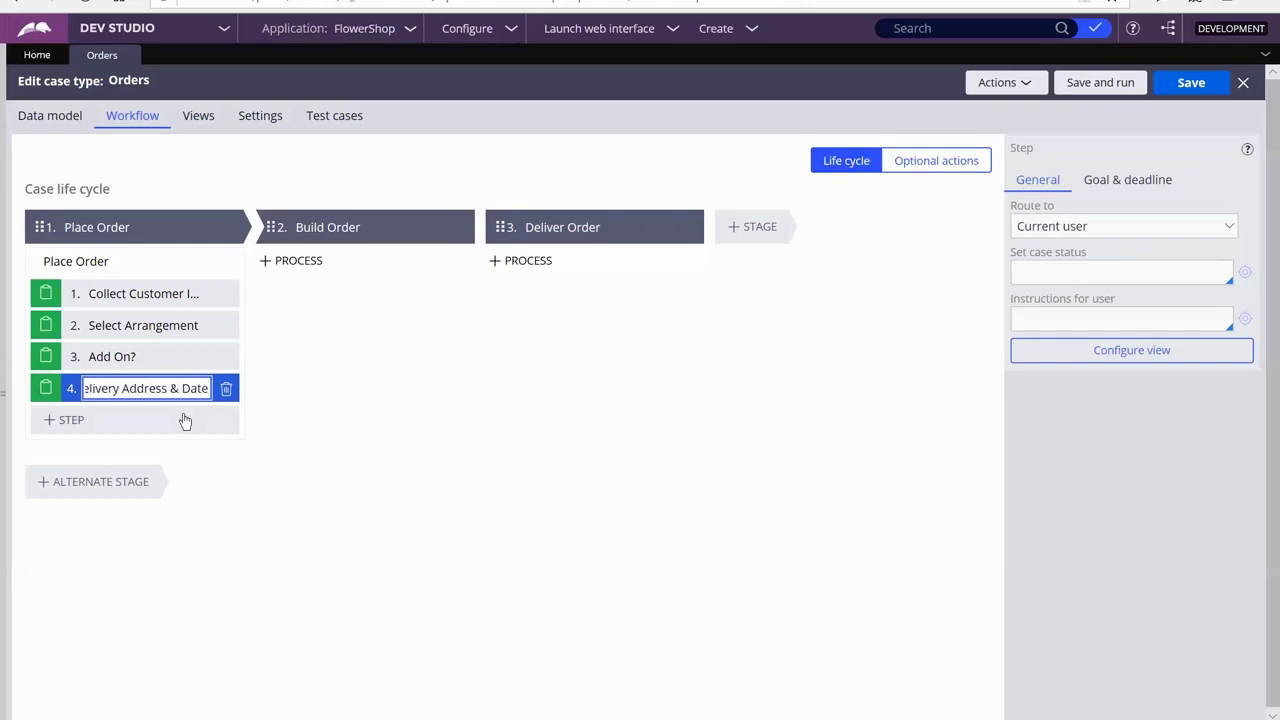
{"action": "left_click", "coordinate": [184, 419]}
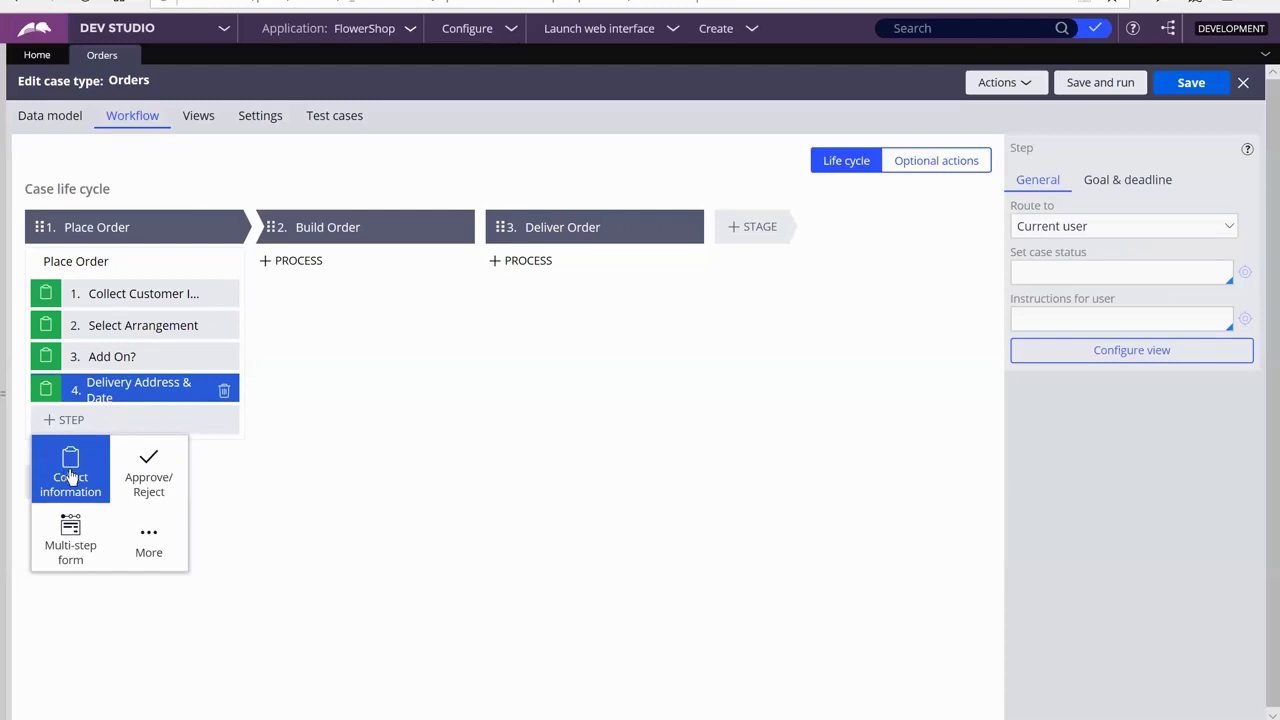
{"action": "left_click", "coordinate": [440, 362]}
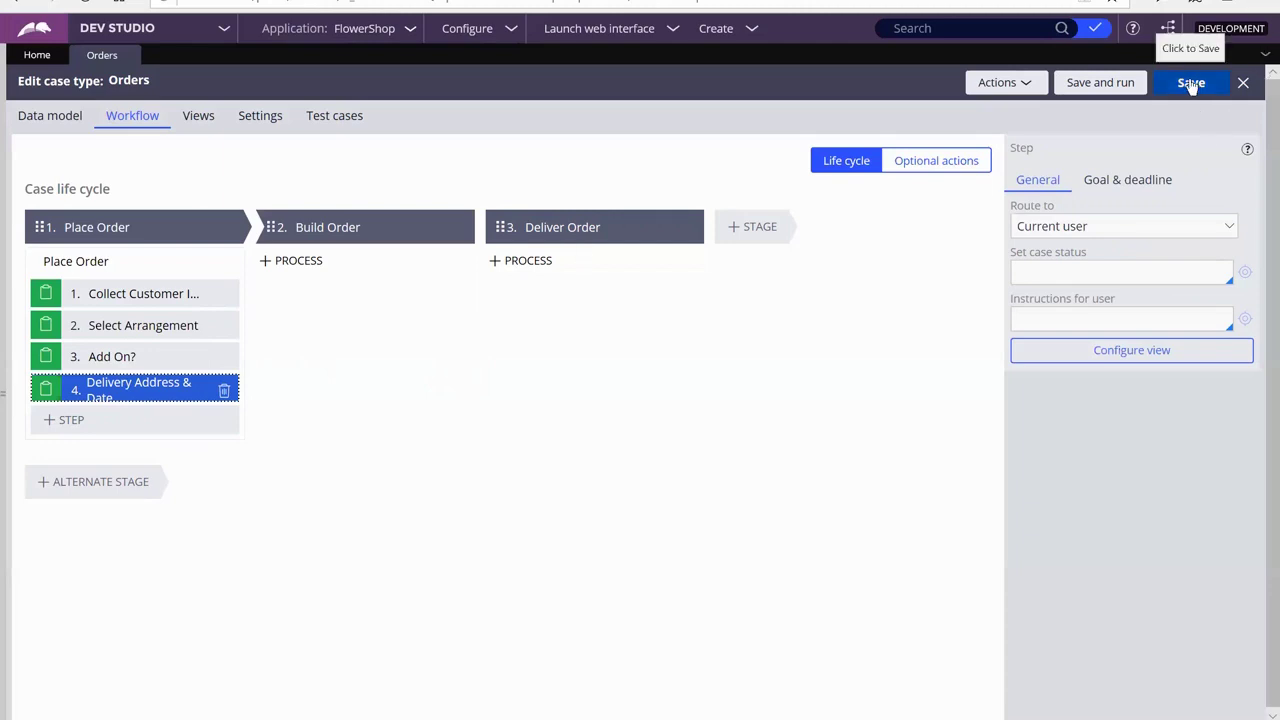
{"action": "left_click", "coordinate": [1030, 82]}
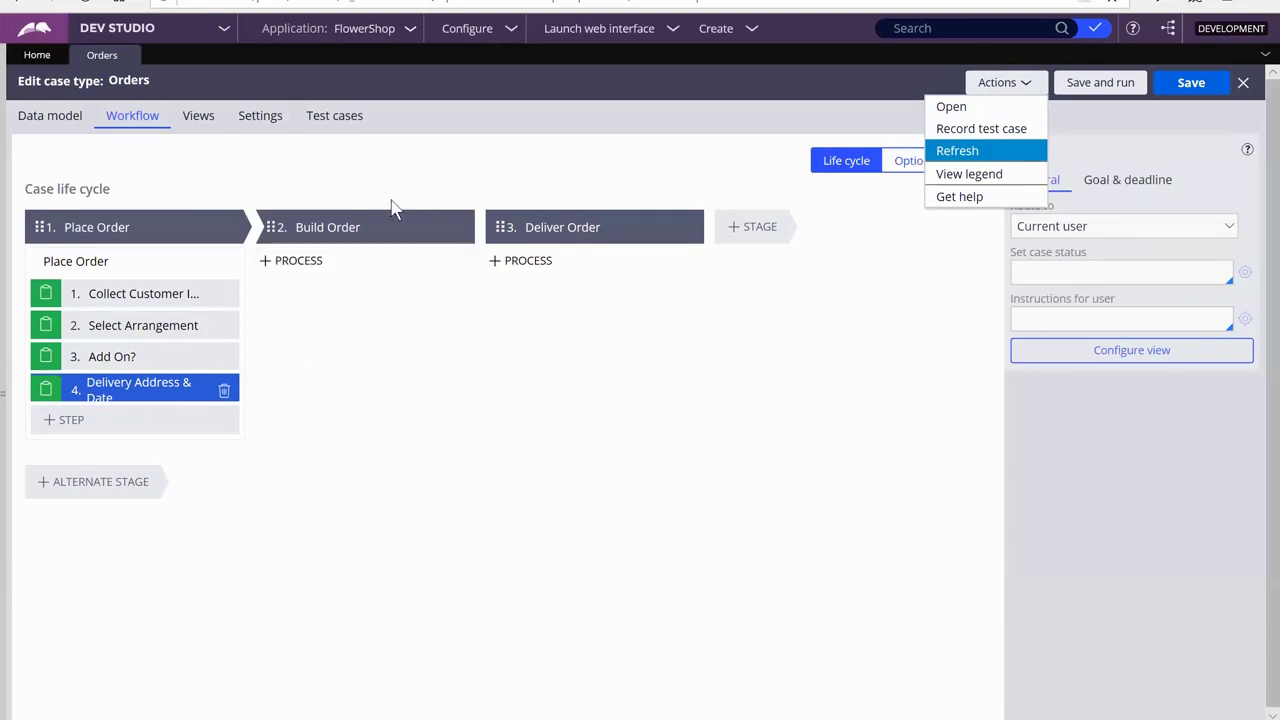
Add a Collect Information step named 'Check Inventory' to the Build Order stage
{"action": "mouse_move", "coordinate": [313, 295]}
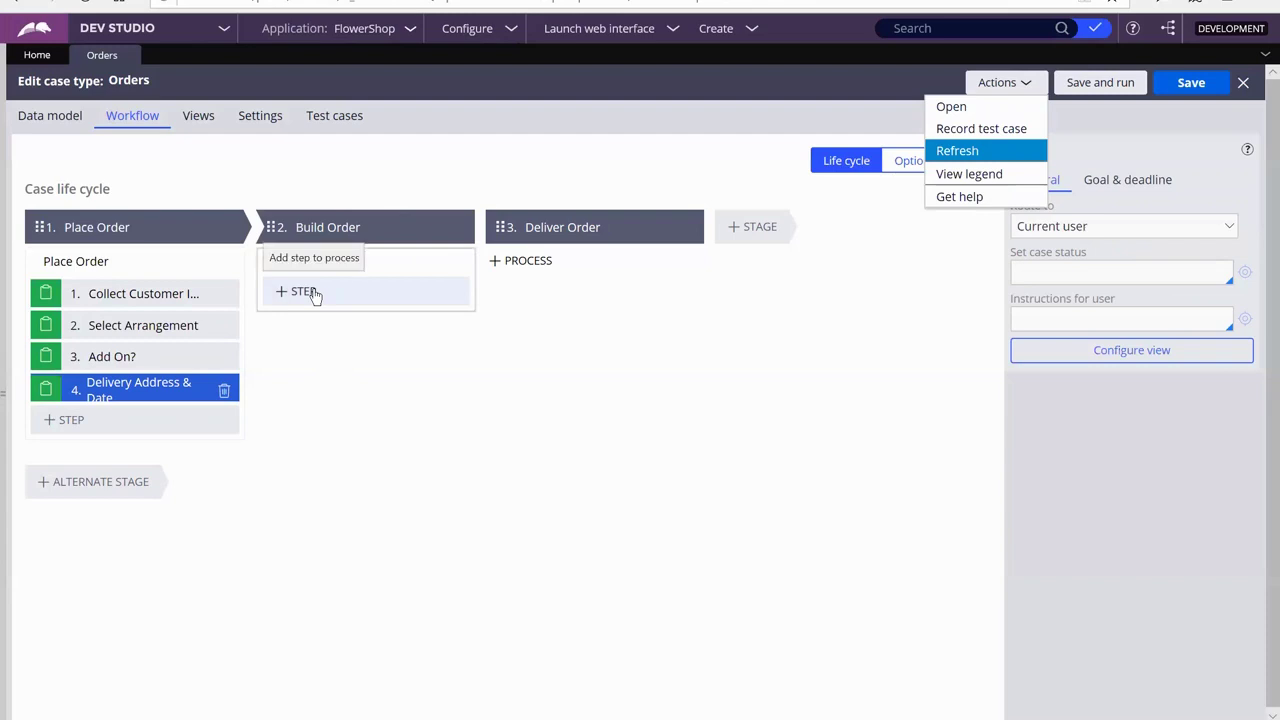
{"action": "left_click", "coordinate": [313, 293]}
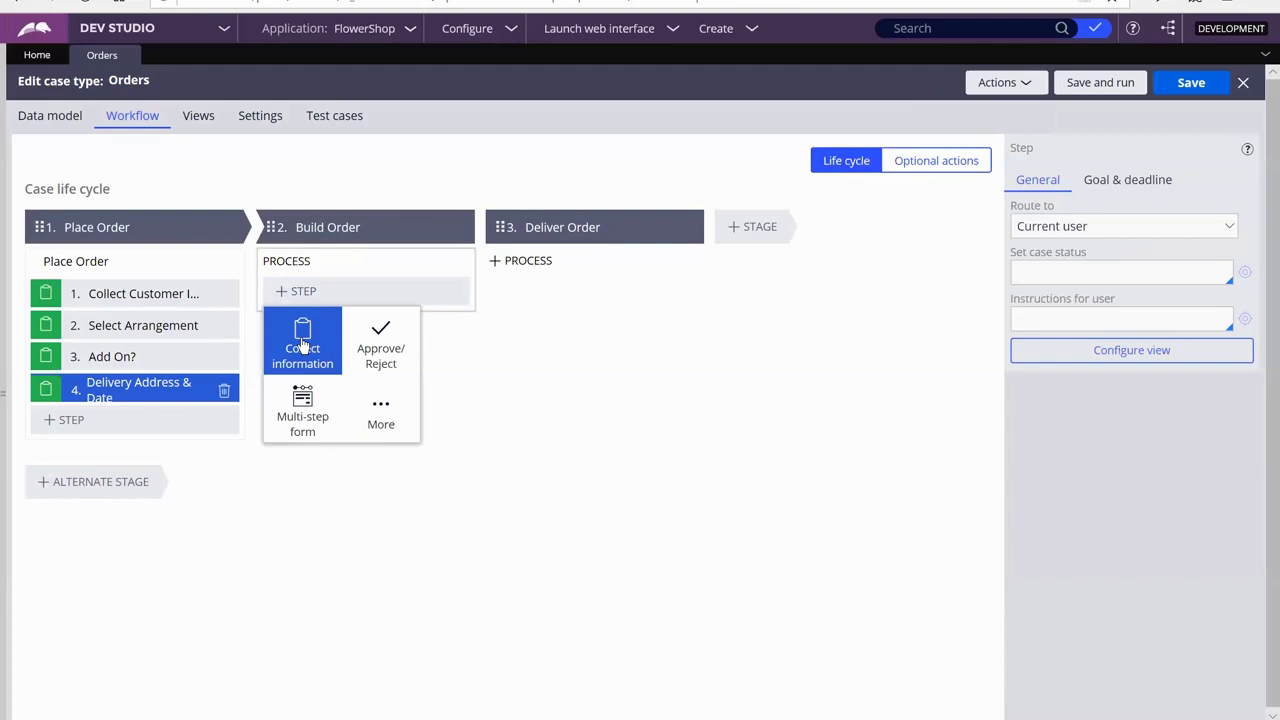
{"action": "left_click", "coordinate": [303, 344]}
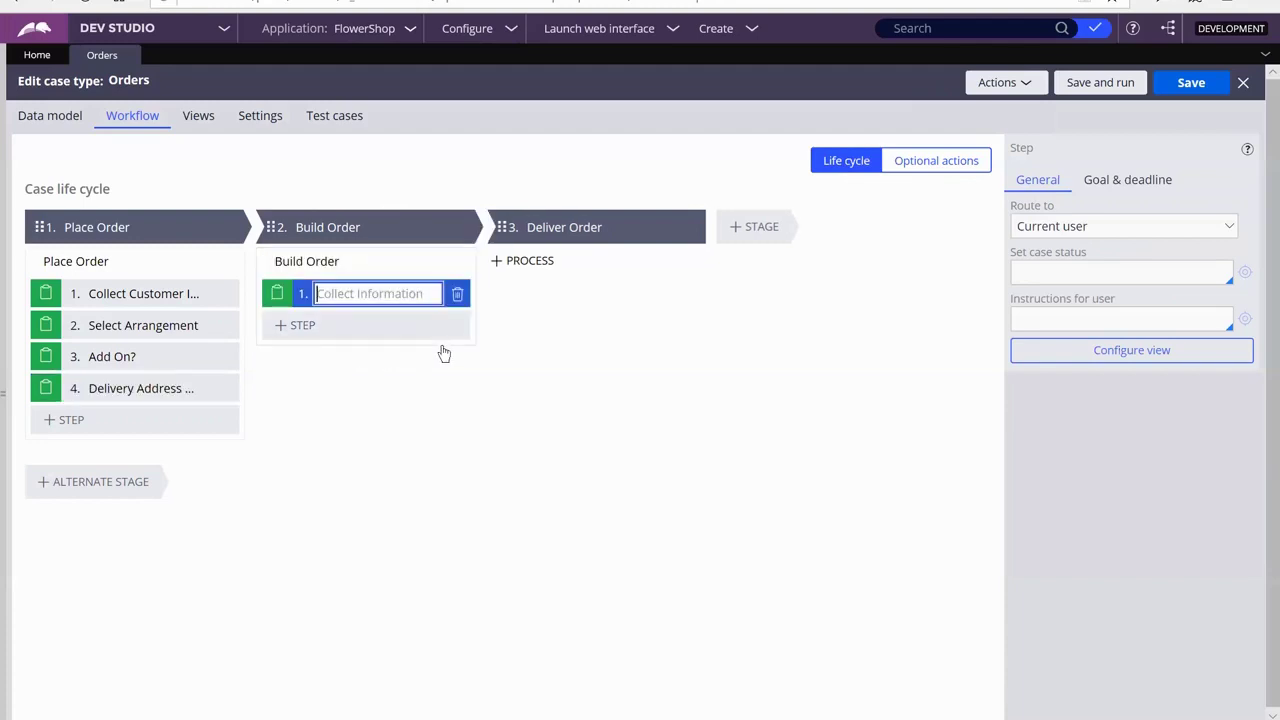
{"action": "type", "text": "Check Inventory"}
{"action": "left_click", "coordinate": [318, 328]}
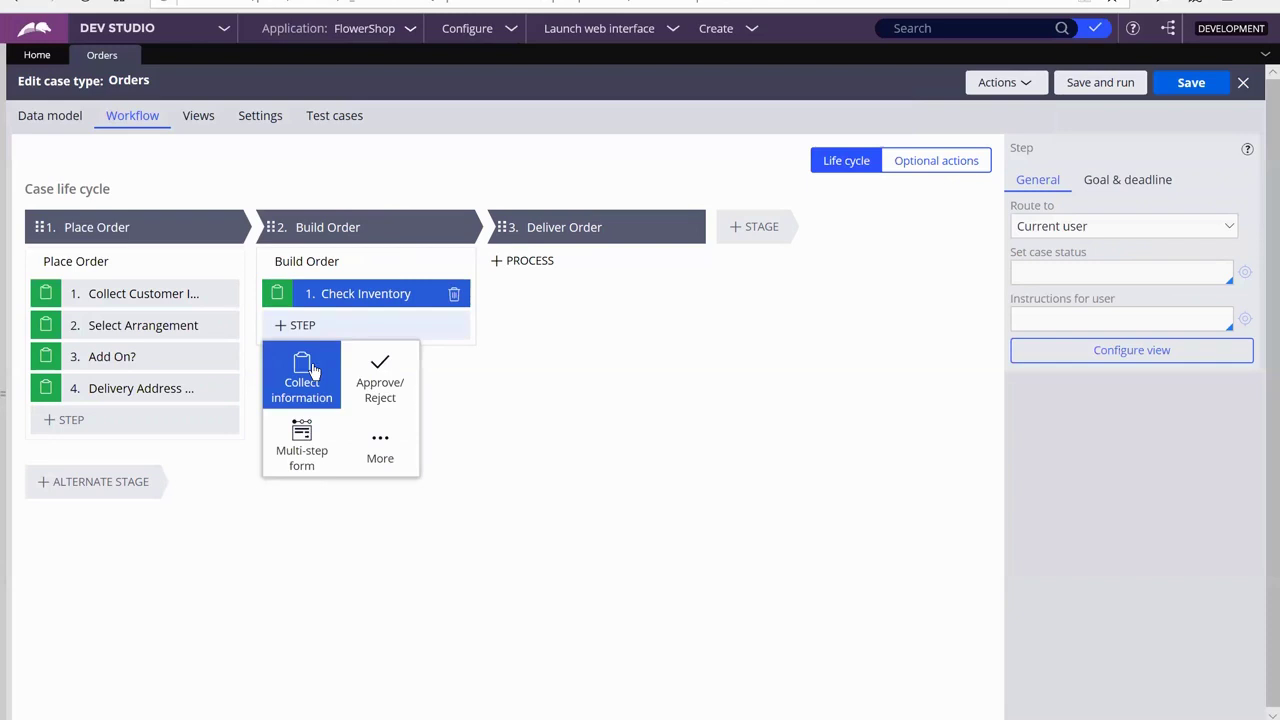
Add a second Build Order step named 'Create Arrangement'
{"action": "key", "text": "Escape"}
{"action": "left_click", "coordinate": [361, 334]}
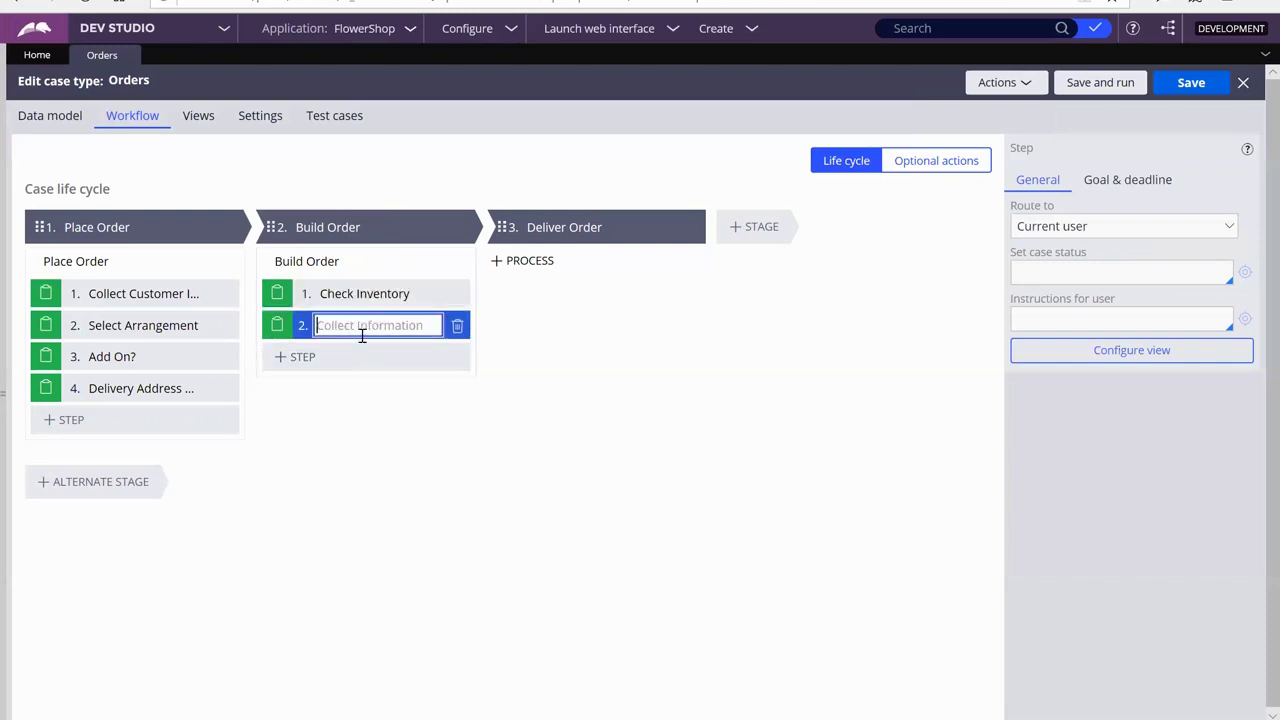
{"action": "type", "text": "Create Arrangement"}
{"action": "left_click", "coordinate": [540, 261]}
Add a 'Deliver Arrangement' Collect Information step to Deliver Order, then save and run a new case
{"action": "left_click", "coordinate": [533, 291]}
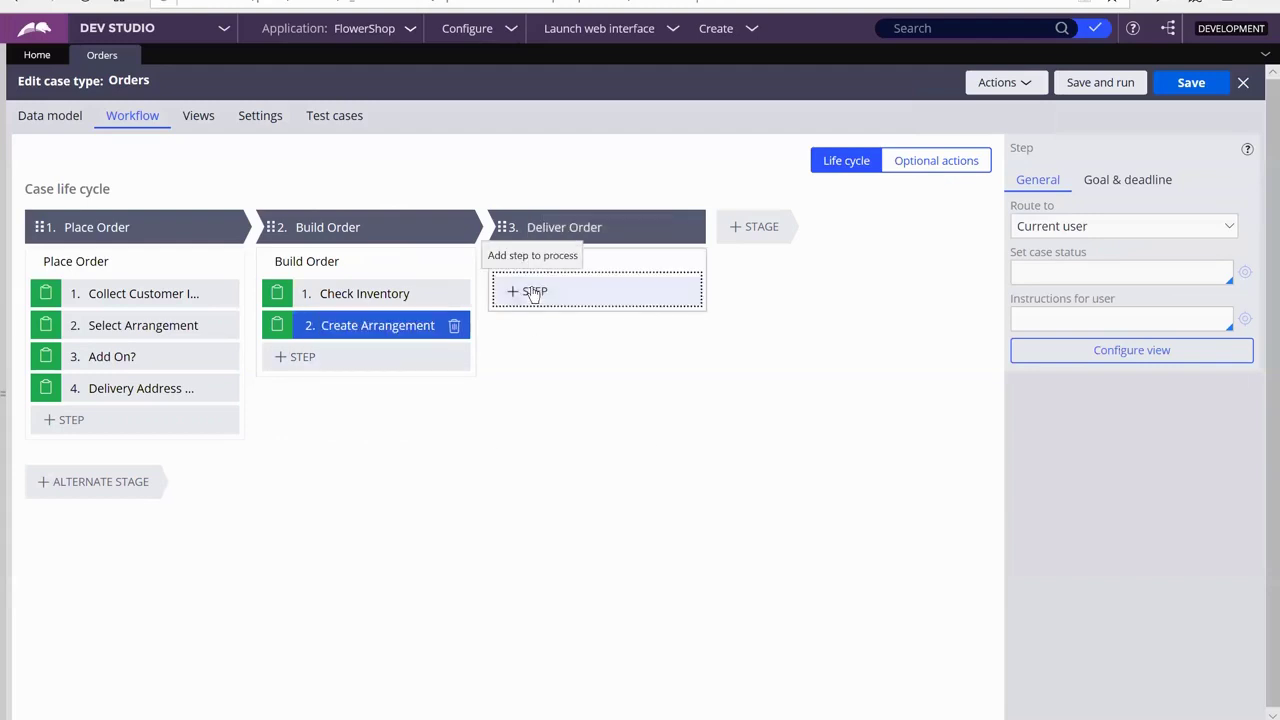
{"action": "left_click", "coordinate": [537, 342]}
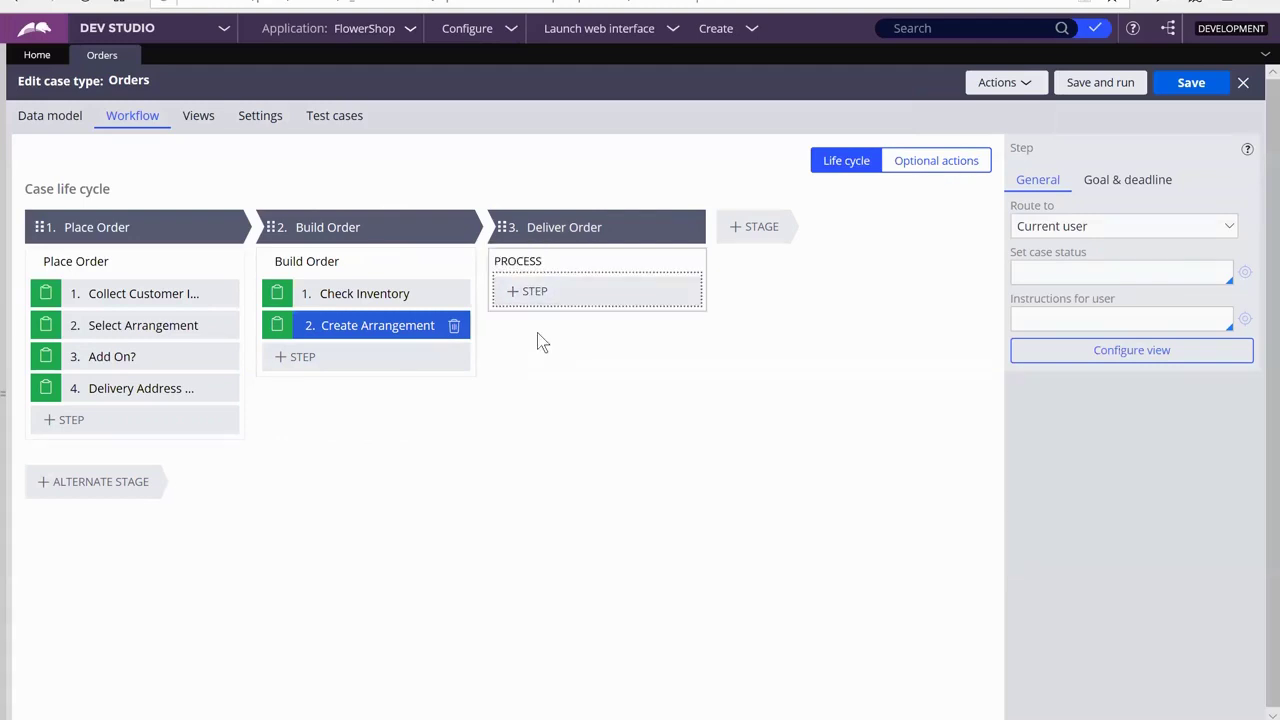
{"action": "type", "text": "Deli"}
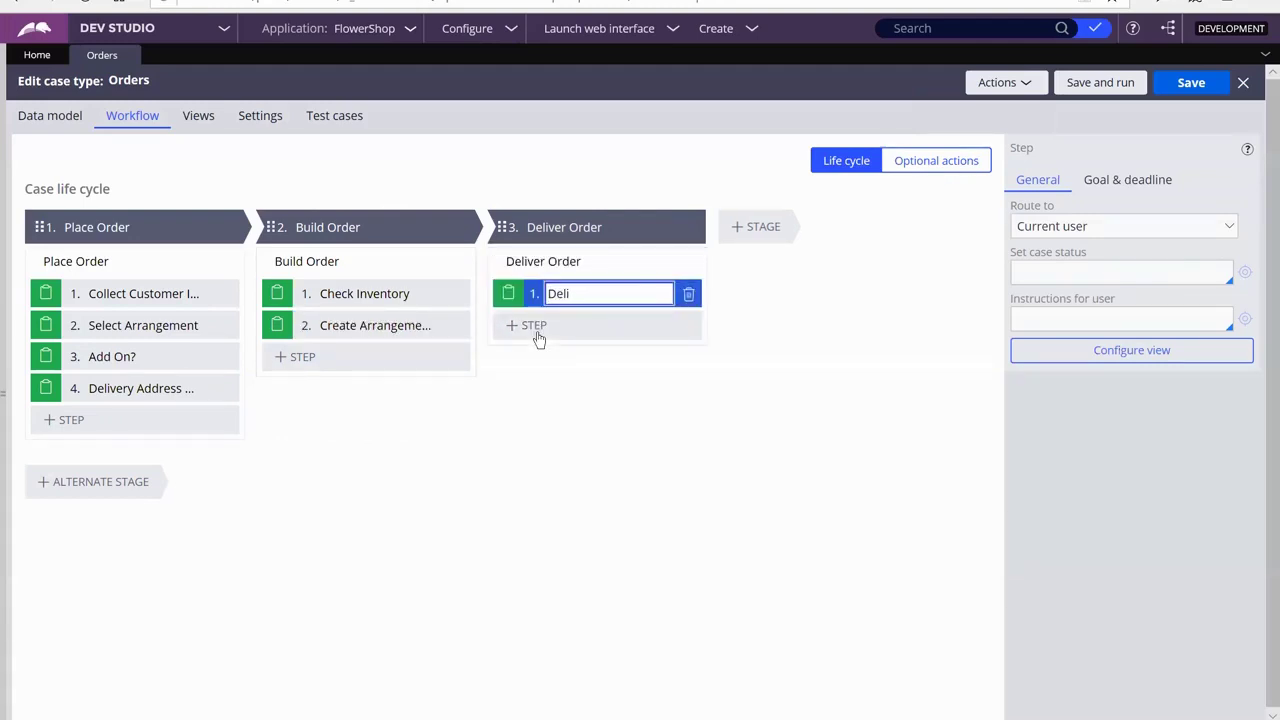
{"action": "type", "text": "ver Arrangement"}
{"action": "left_click", "coordinate": [611, 470]}
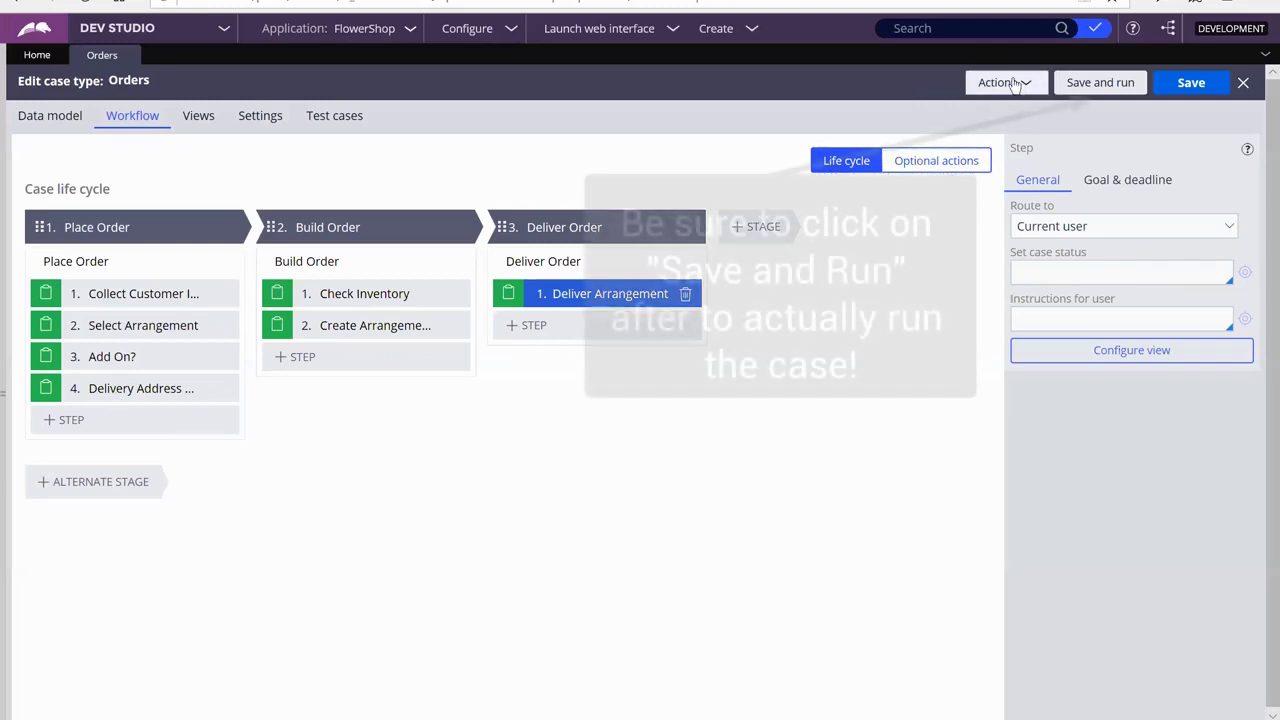
{"action": "left_click", "coordinate": [1100, 85]}
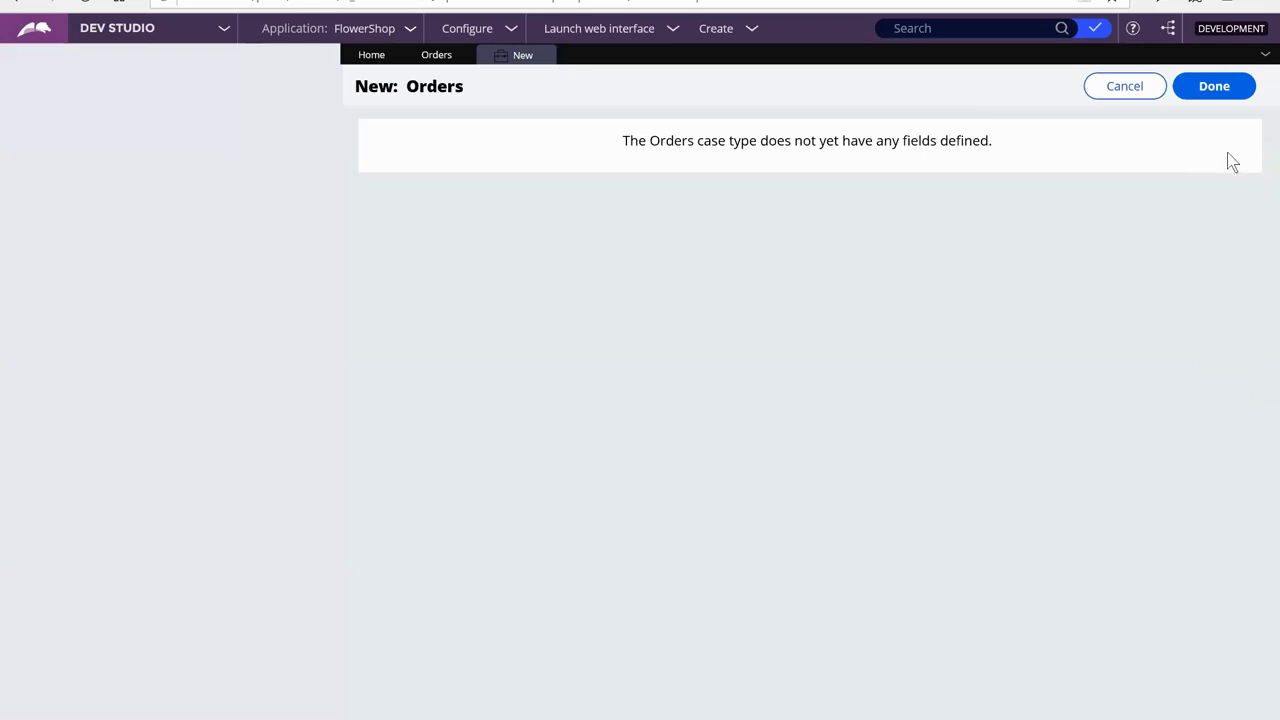
Create the Orders test case and review its life-cycle overview
{"action": "left_click", "coordinate": [1236, 87]}
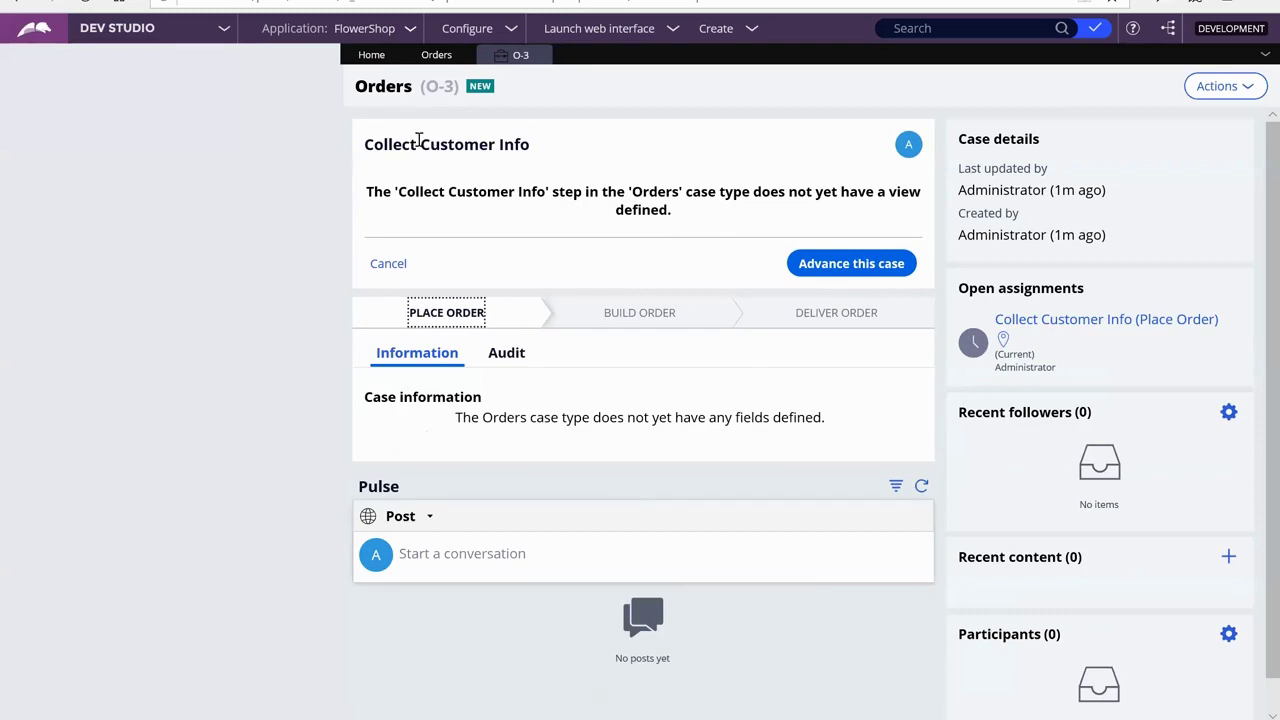
{"action": "left_click", "coordinate": [458, 318]}
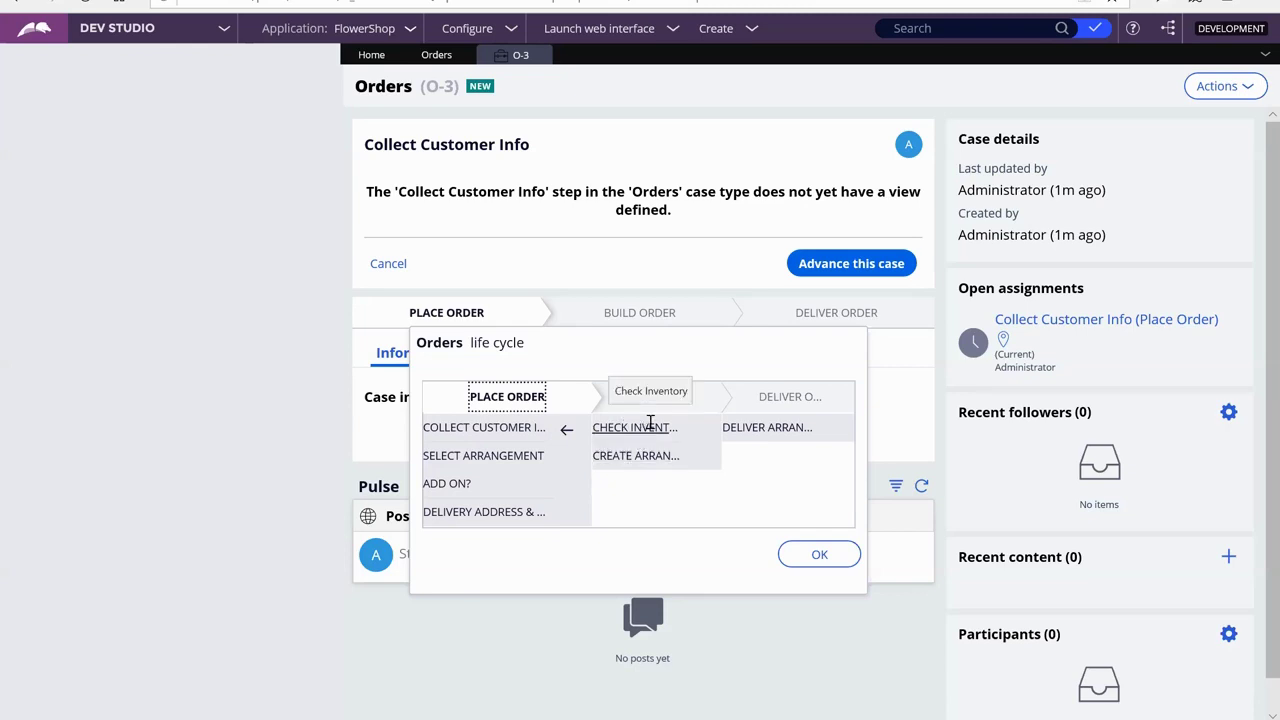
{"action": "left_click", "coordinate": [829, 555]}
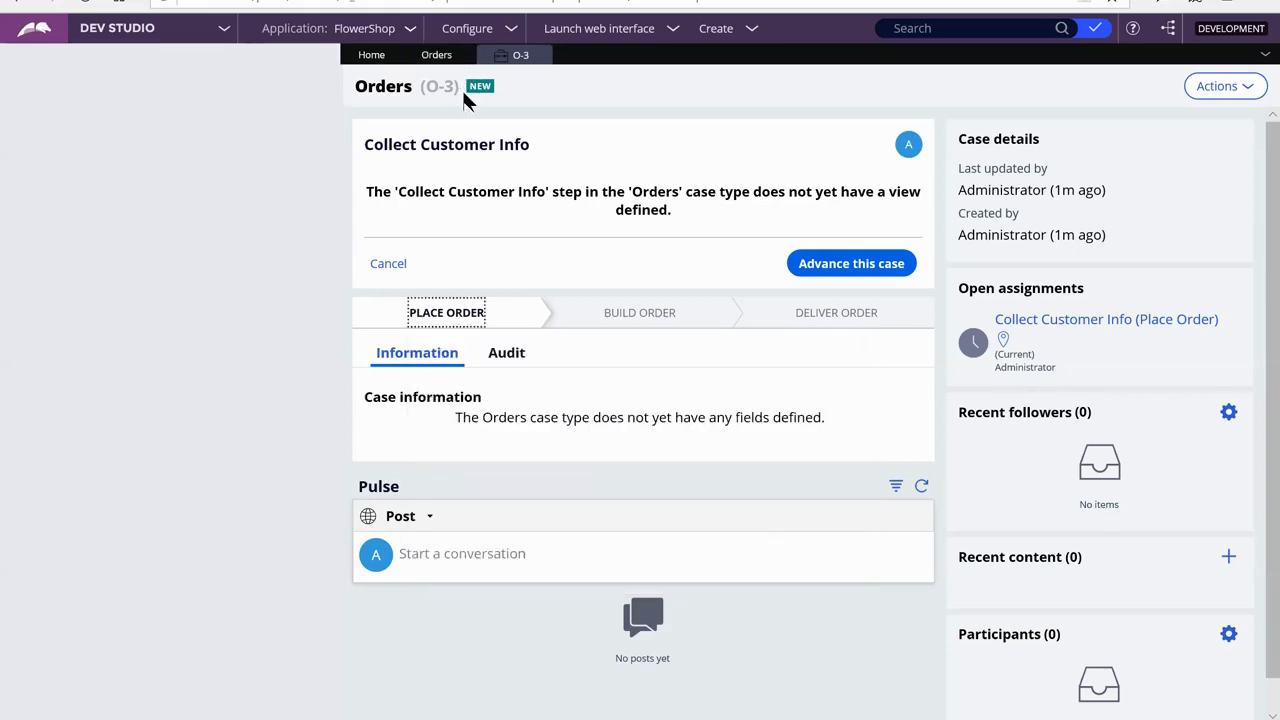
Advance through Collect Customer Info, Select Arrangement, Add On? and Delivery Address & Date
{"action": "left_click", "coordinate": [824, 268]}
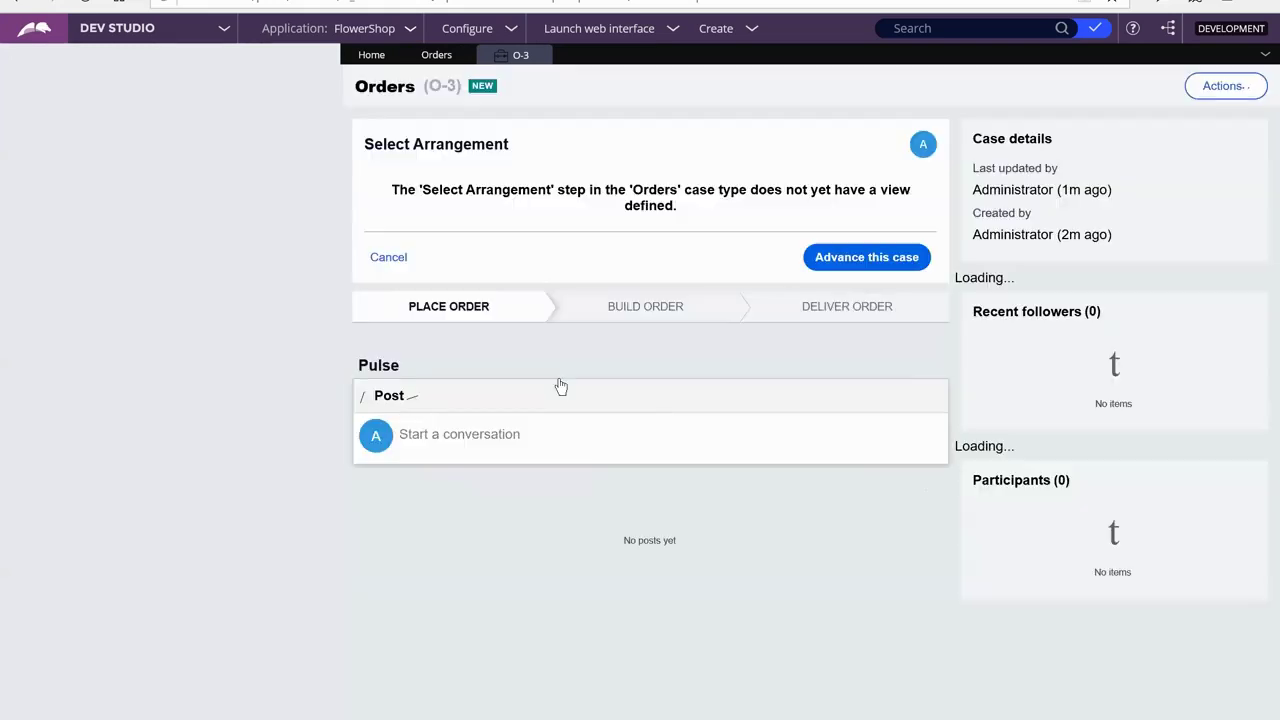
{"action": "left_click", "coordinate": [470, 314]}
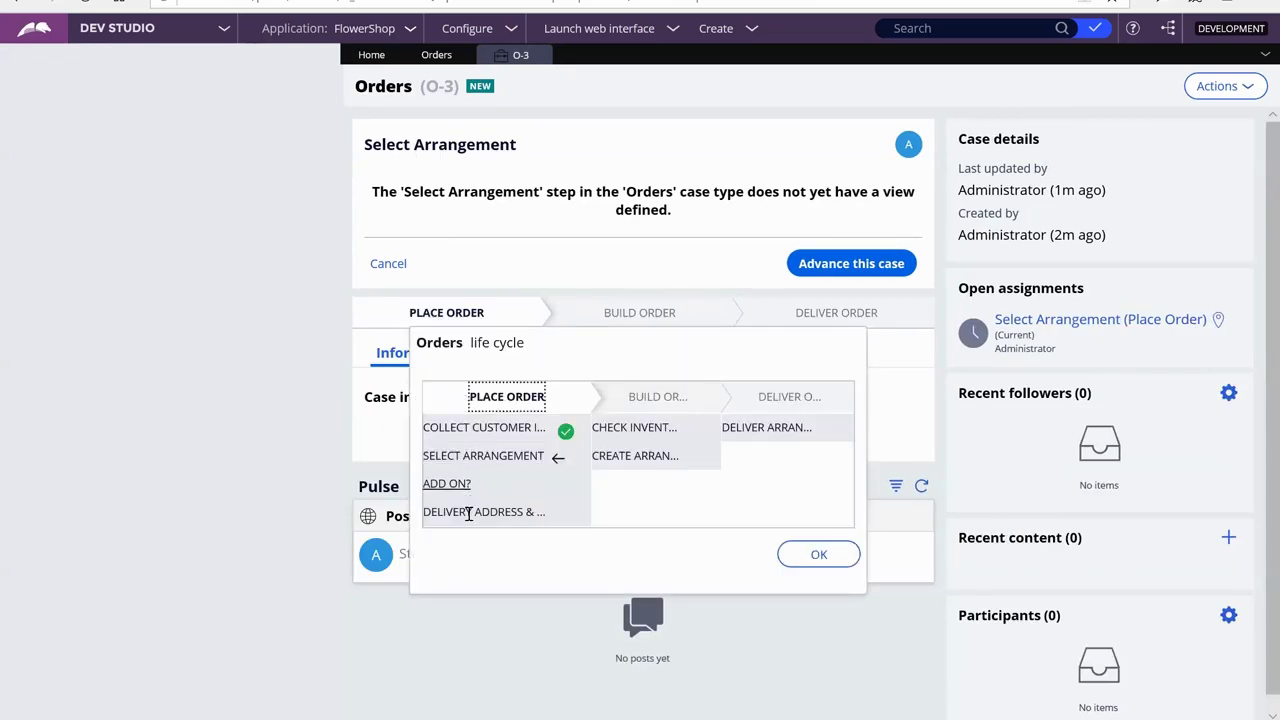
{"action": "left_click", "coordinate": [801, 274]}
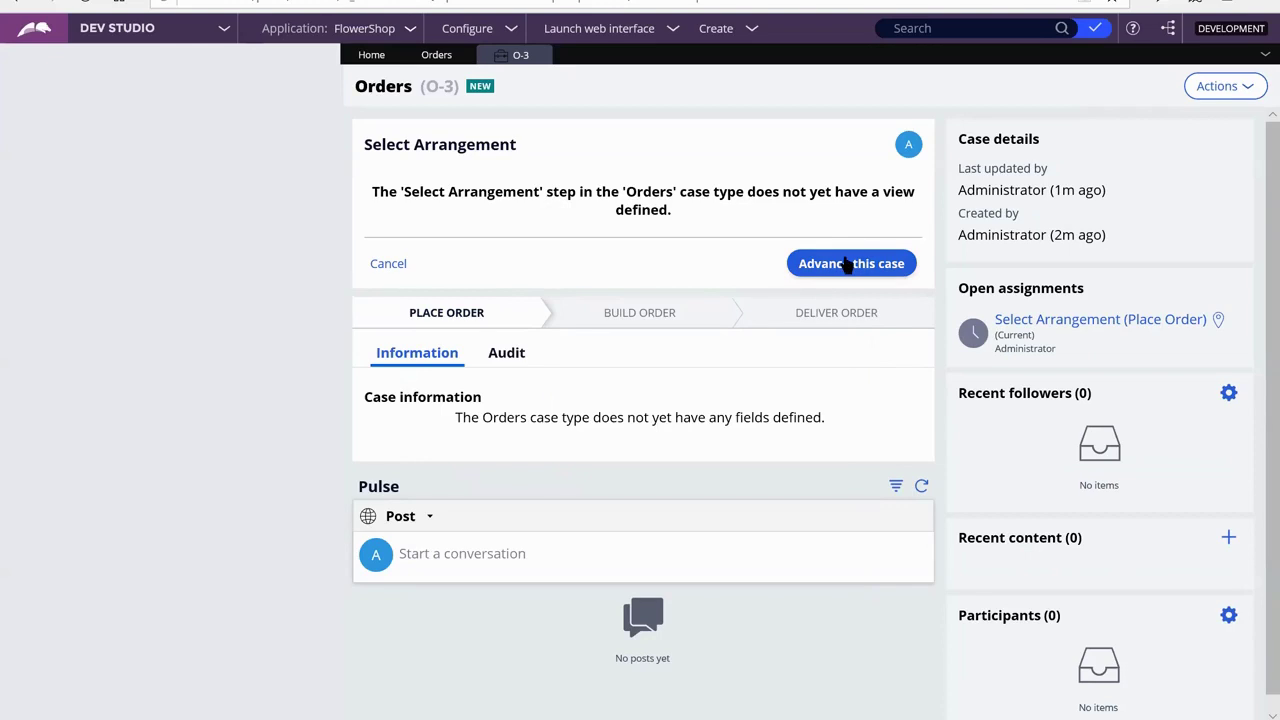
{"action": "left_click", "coordinate": [847, 264]}
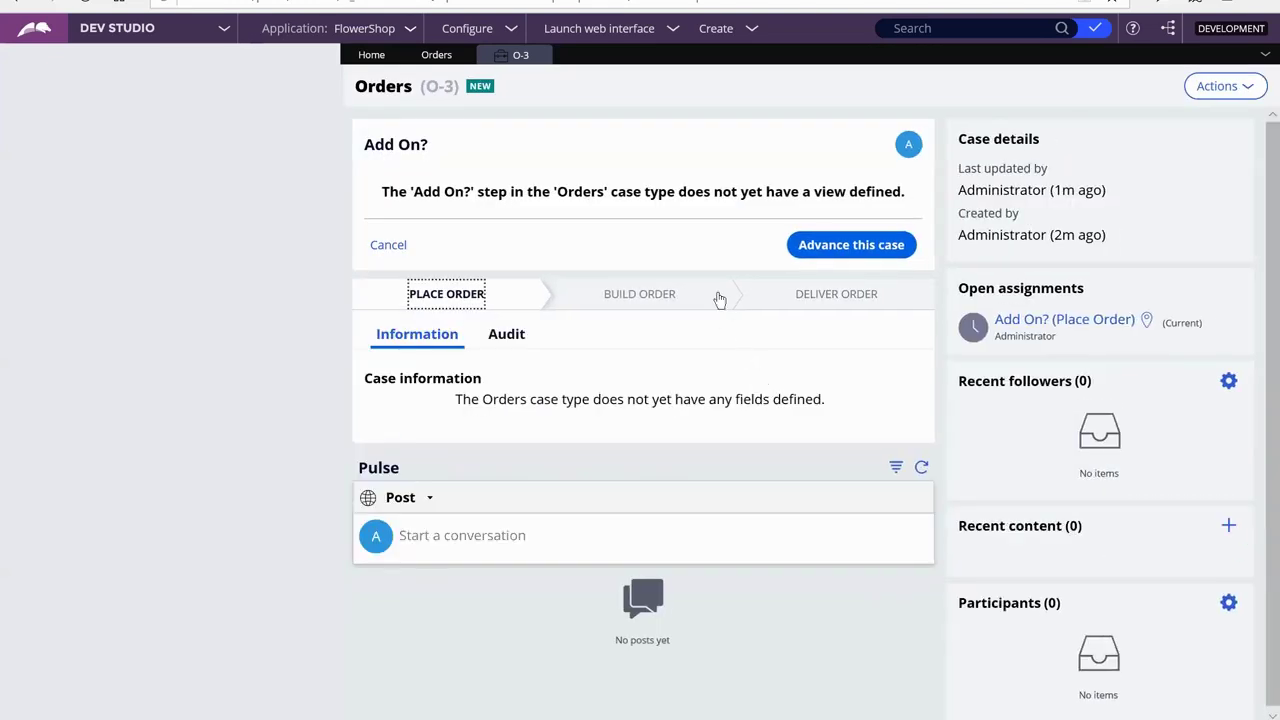
{"action": "left_click", "coordinate": [840, 246]}
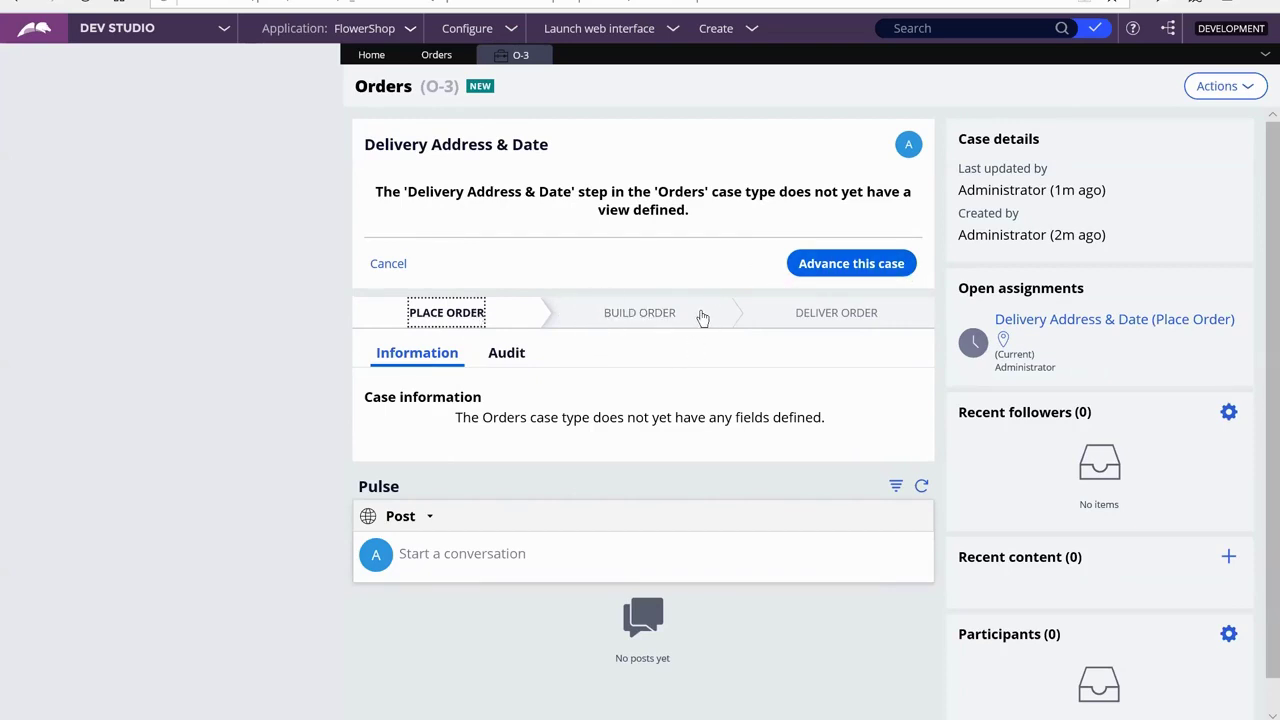
{"action": "left_click", "coordinate": [852, 268]}
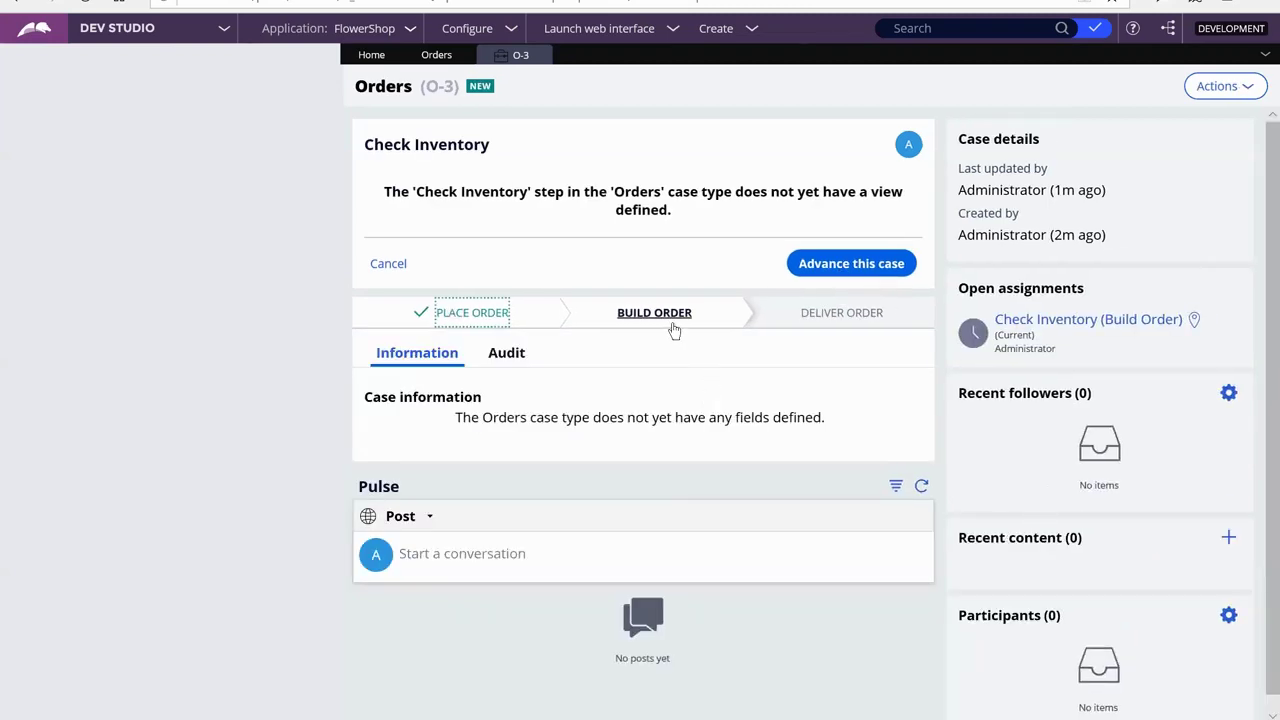
Review the life cycle, then advance case O-3 through Check Inventory, Create Arrangement and Deliver Arrangement
{"action": "left_click", "coordinate": [497, 322]}
{"action": "left_click", "coordinate": [497, 323]}
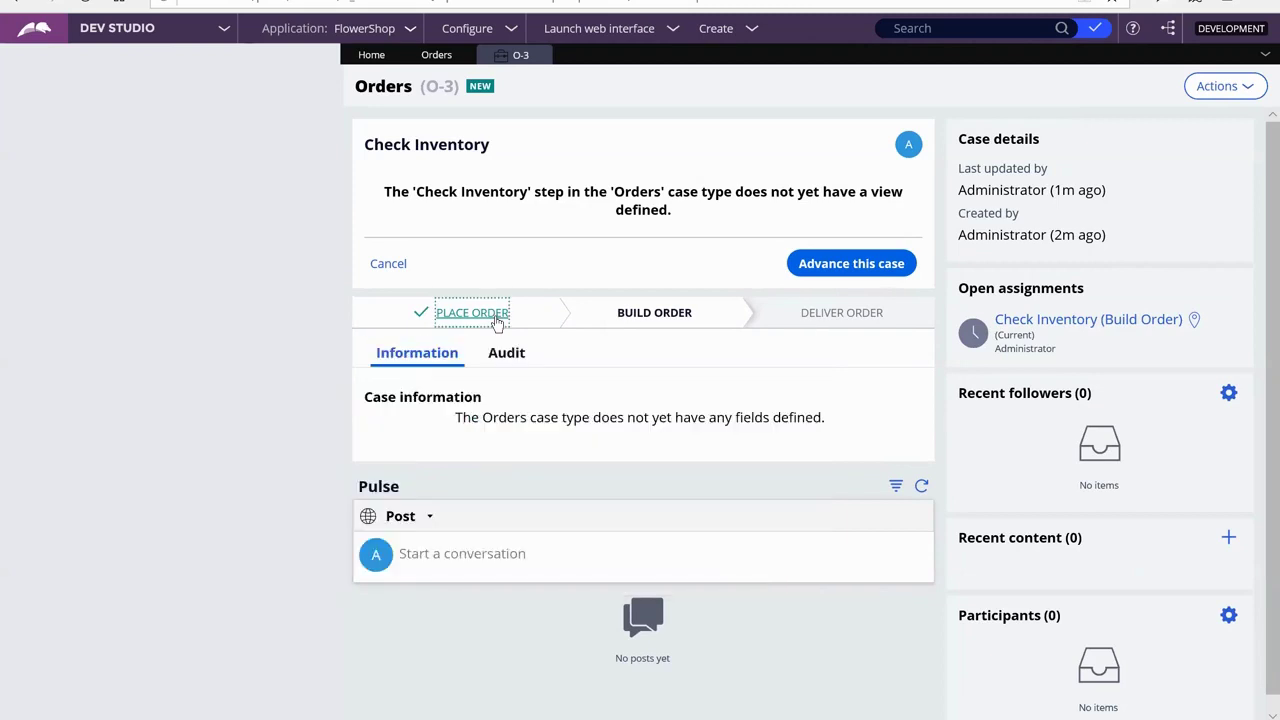
{"action": "left_click", "coordinate": [657, 316]}
{"action": "left_click", "coordinate": [657, 316]}
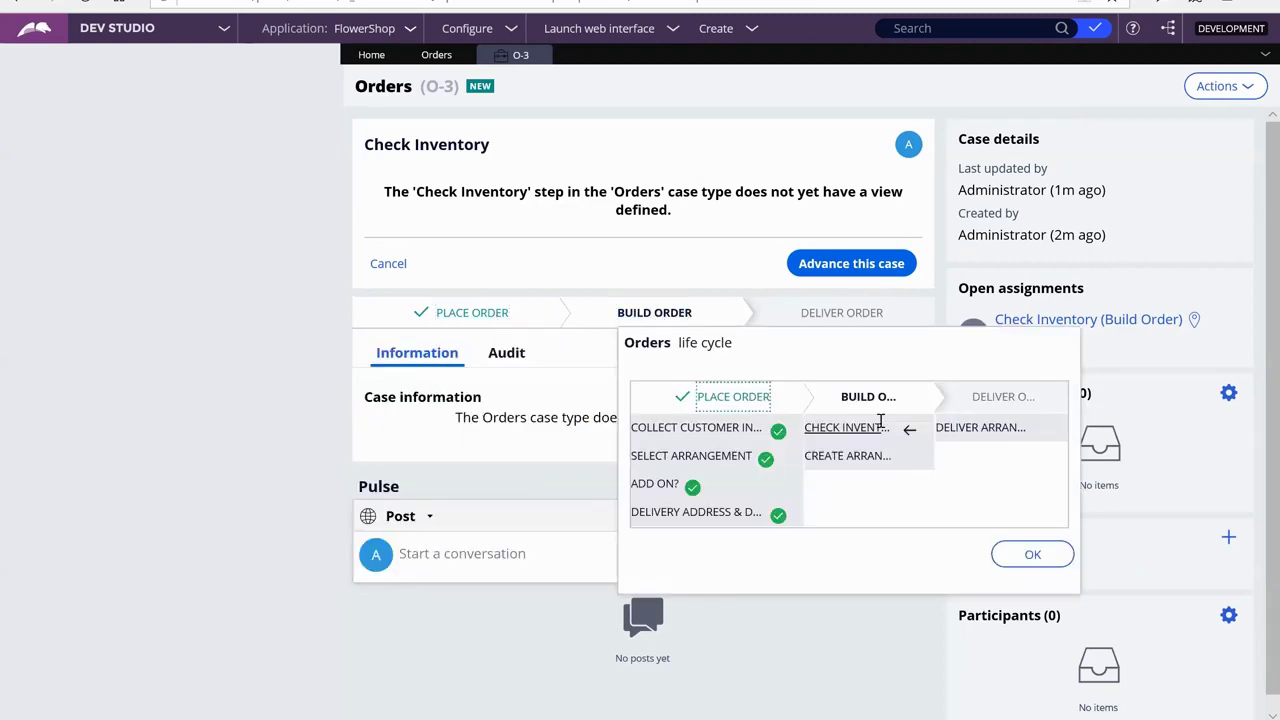
{"action": "left_click", "coordinate": [865, 262]}
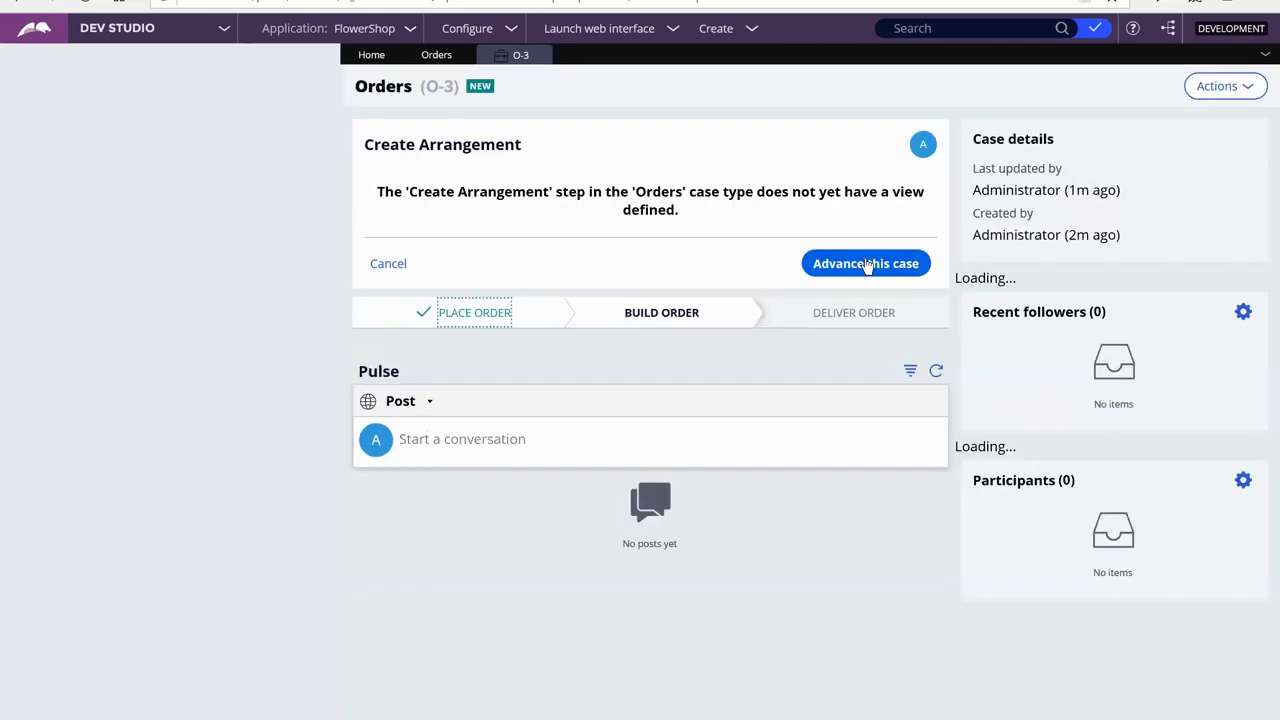
{"action": "left_click", "coordinate": [866, 264]}
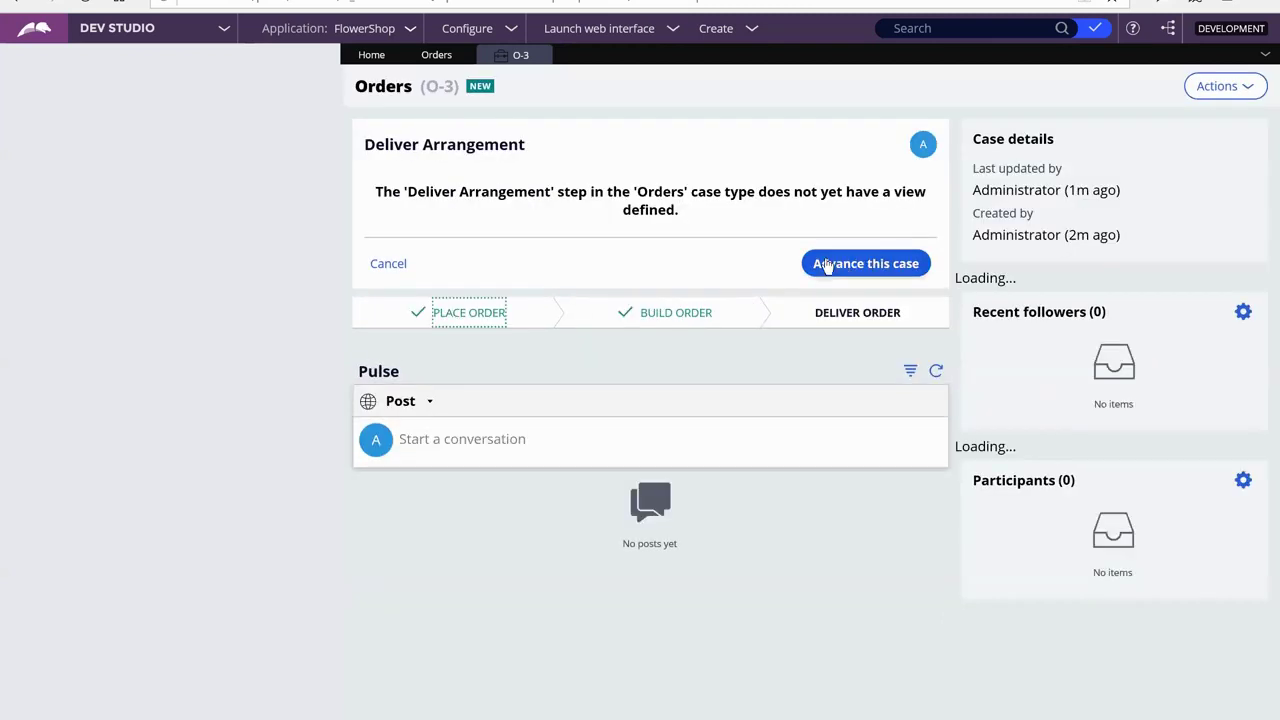
{"action": "left_click", "coordinate": [860, 264]}
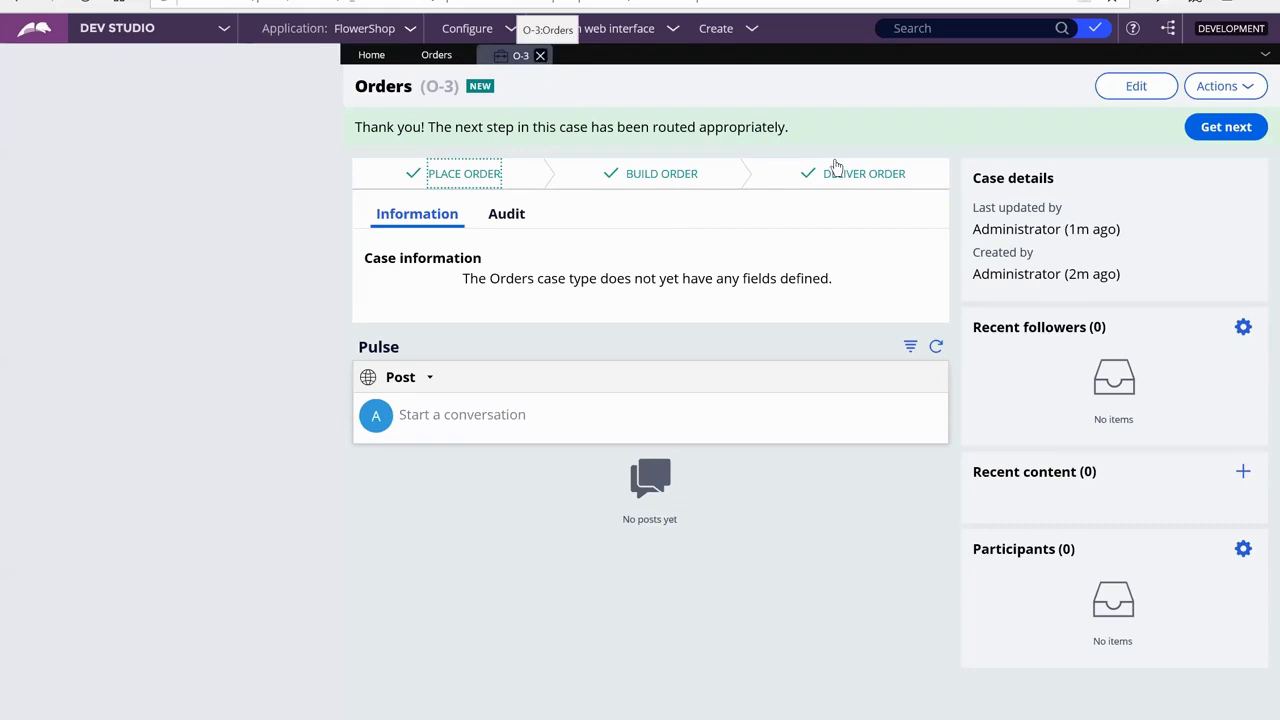
Close the finished O-3 test case and restore the browser to full screen
{"action": "left_click", "coordinate": [541, 54]}
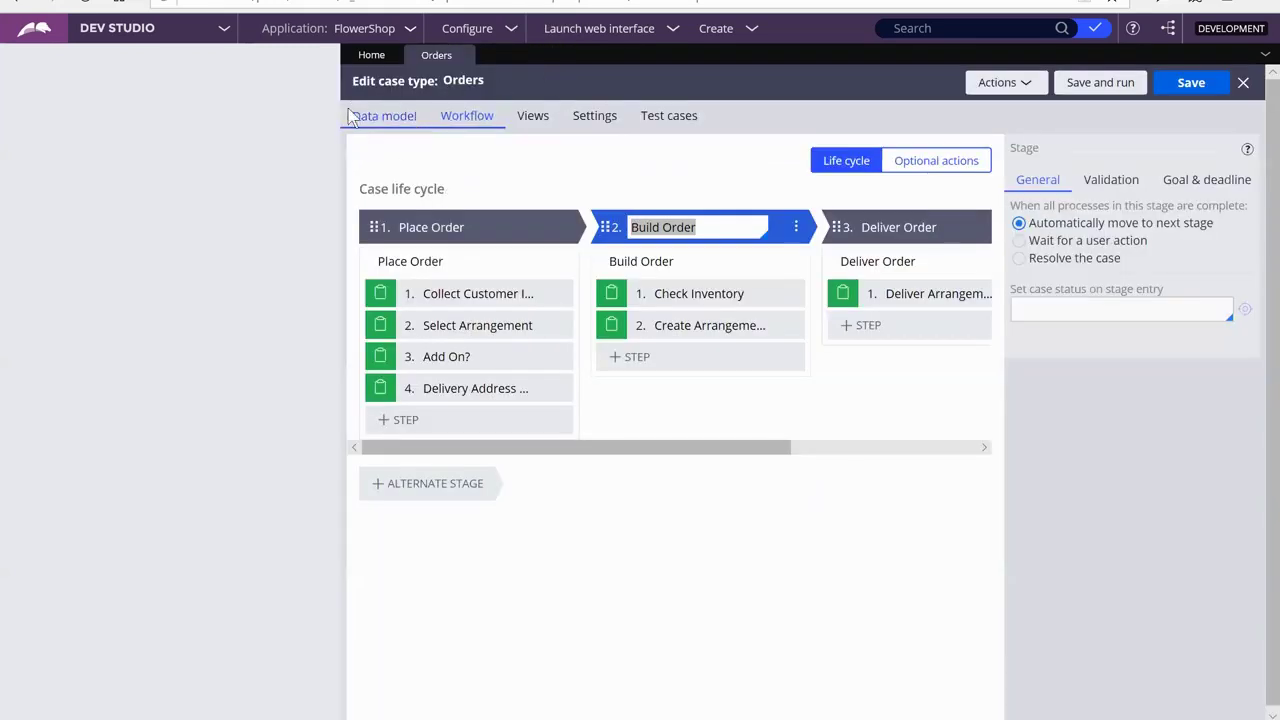
{"action": "left_click", "coordinate": [340, 168]}
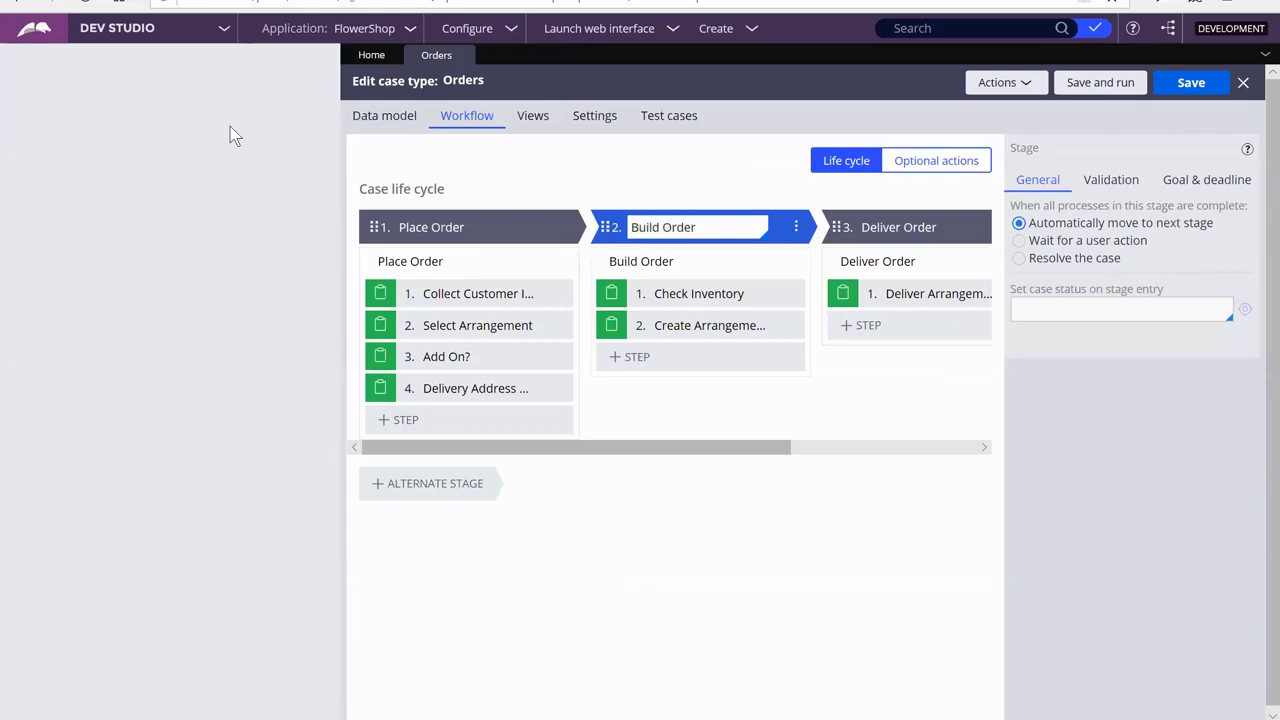
{"action": "key", "text": "super+Down"}
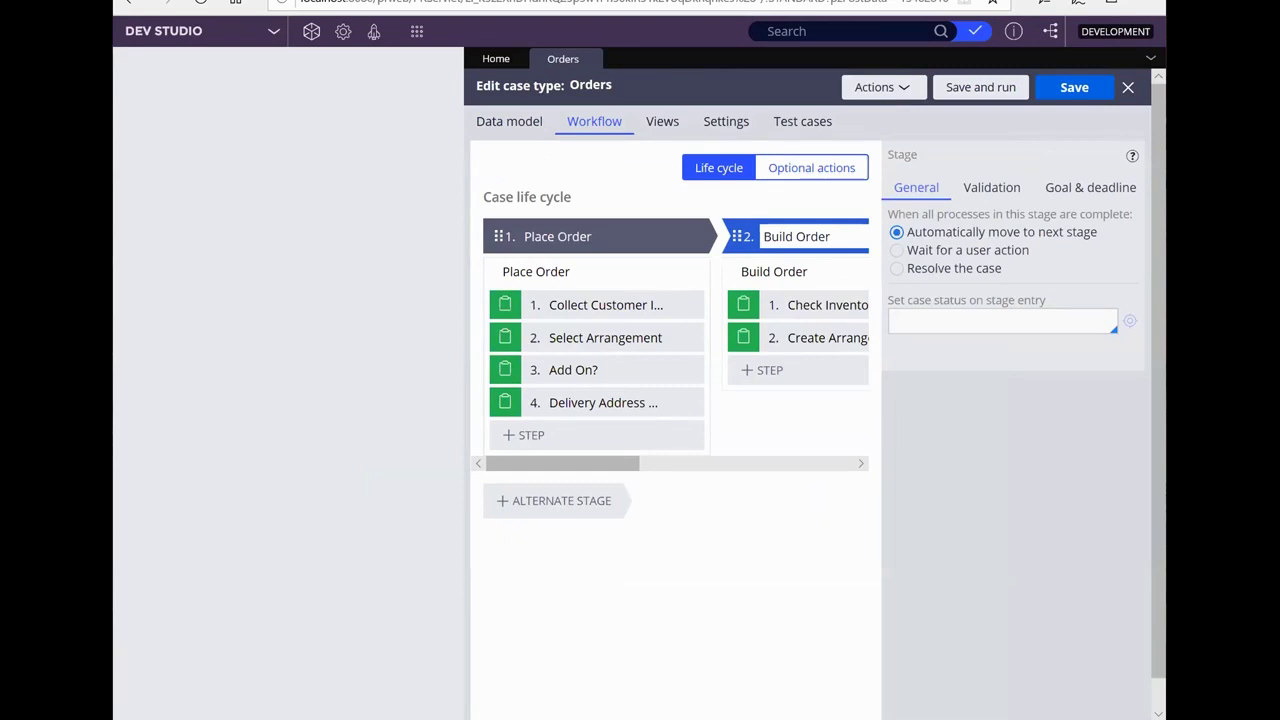
{"action": "key", "text": "super+Up"}
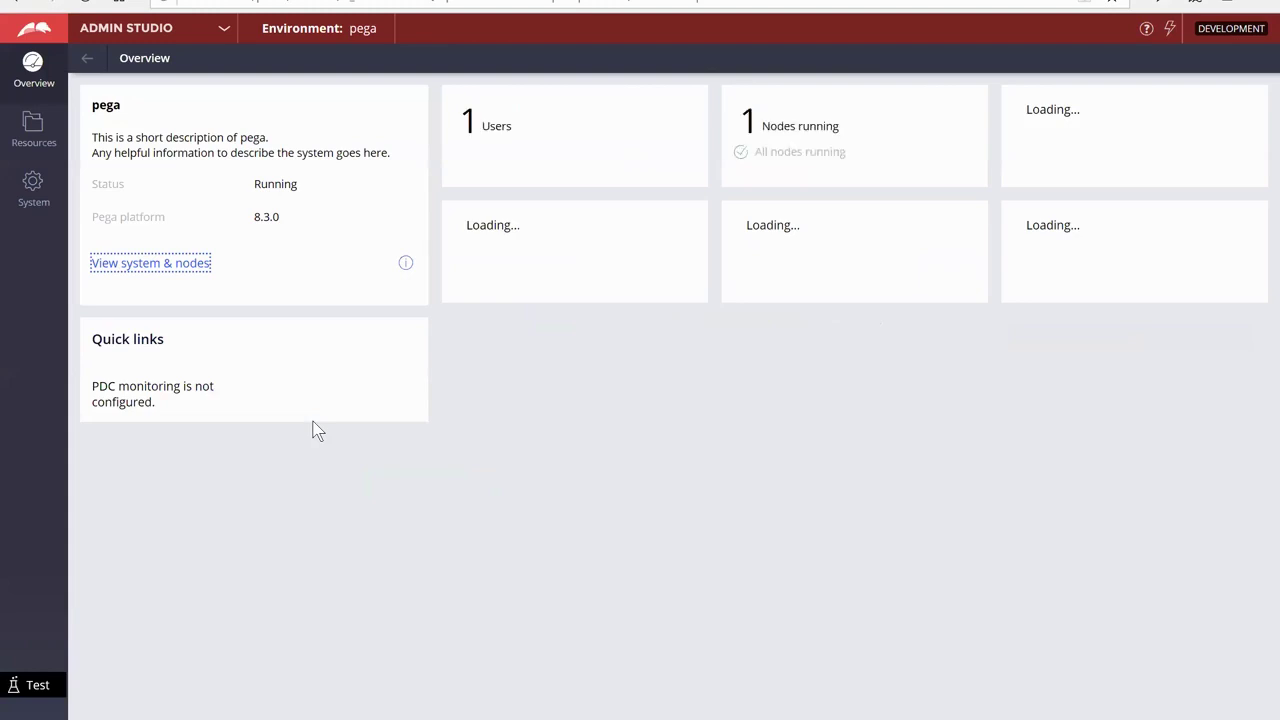
Switch back to Dev Studio and collapse the Recents panel beside the Orders case designer
{"action": "left_click", "coordinate": [222, 32]}
{"action": "left_click", "coordinate": [172, 86]}
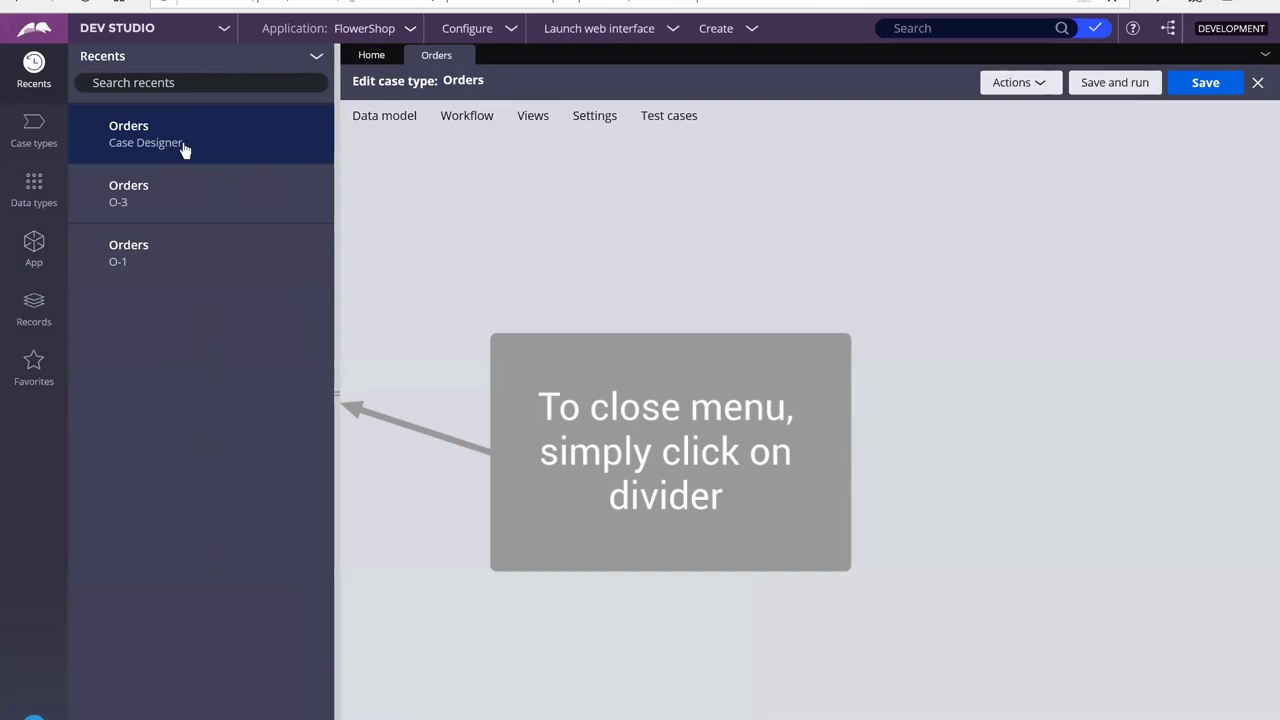
{"action": "left_click", "coordinate": [337, 395]}
{"action": "left_click", "coordinate": [150, 228]}
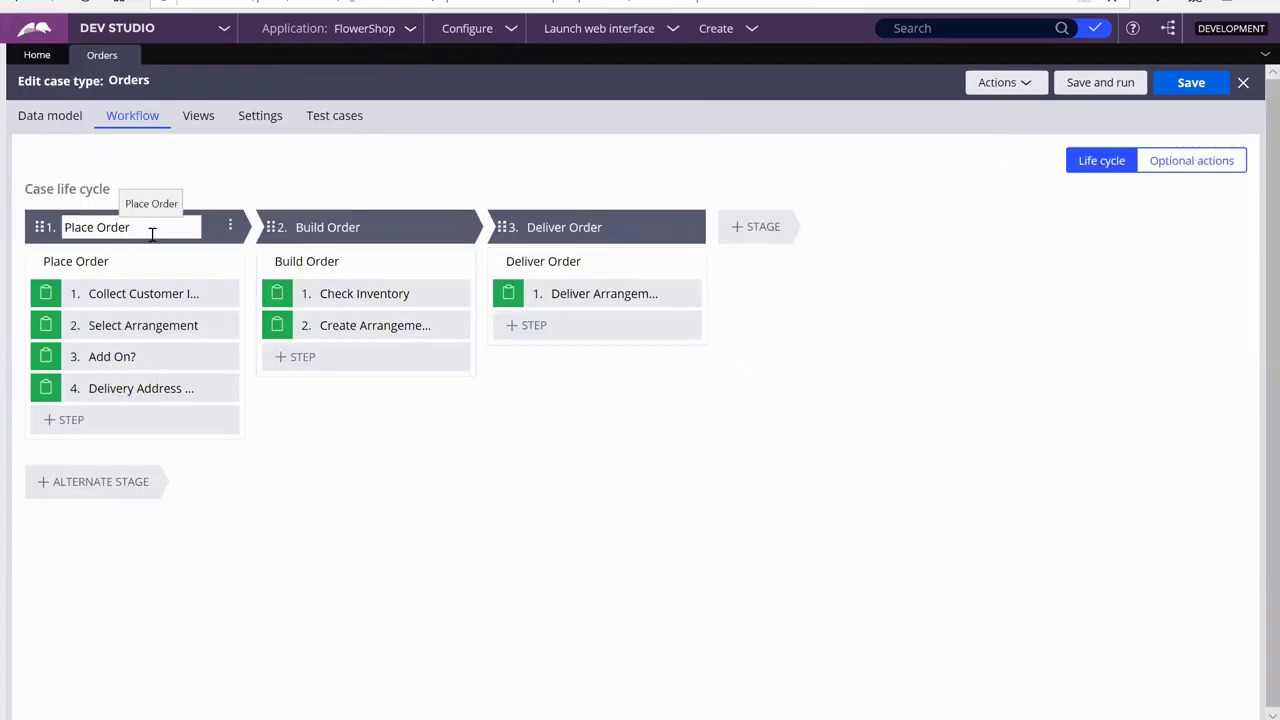
Set the Build Order stage's case status on entry to Pending-Fulfillment
{"action": "left_click", "coordinate": [158, 229]}
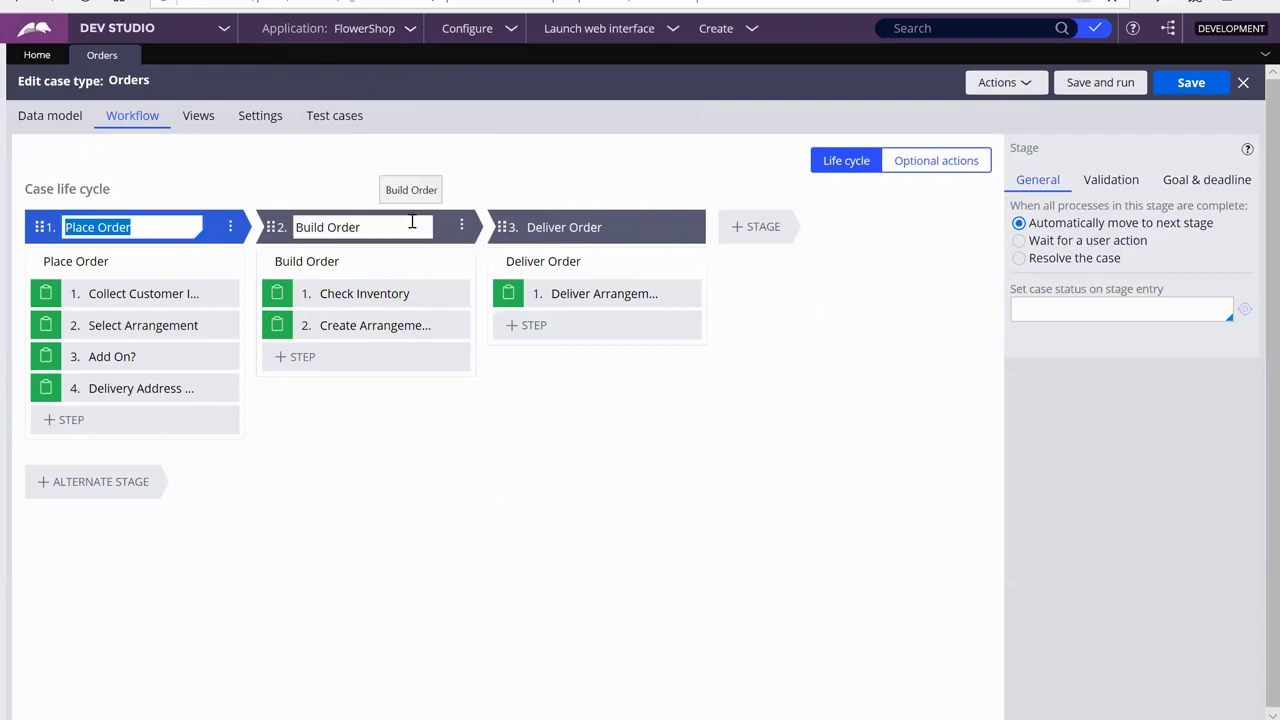
{"action": "left_click", "coordinate": [409, 226]}
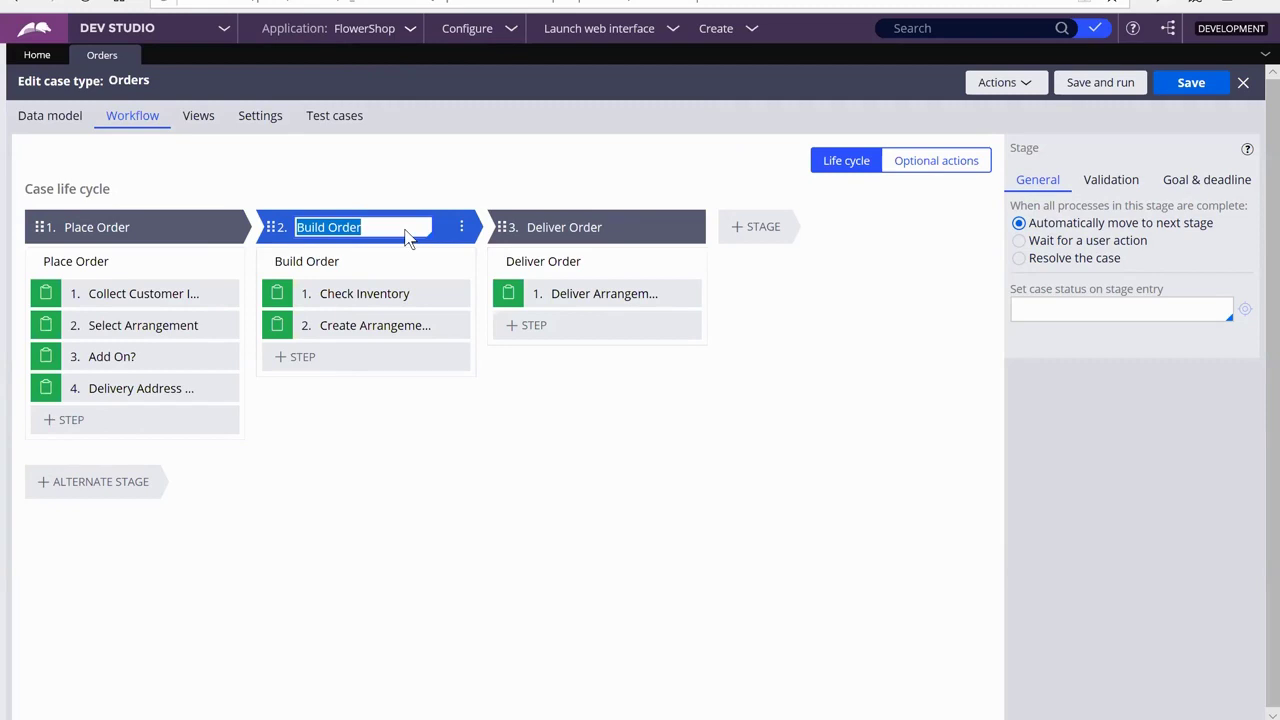
{"action": "left_click", "coordinate": [1037, 305]}
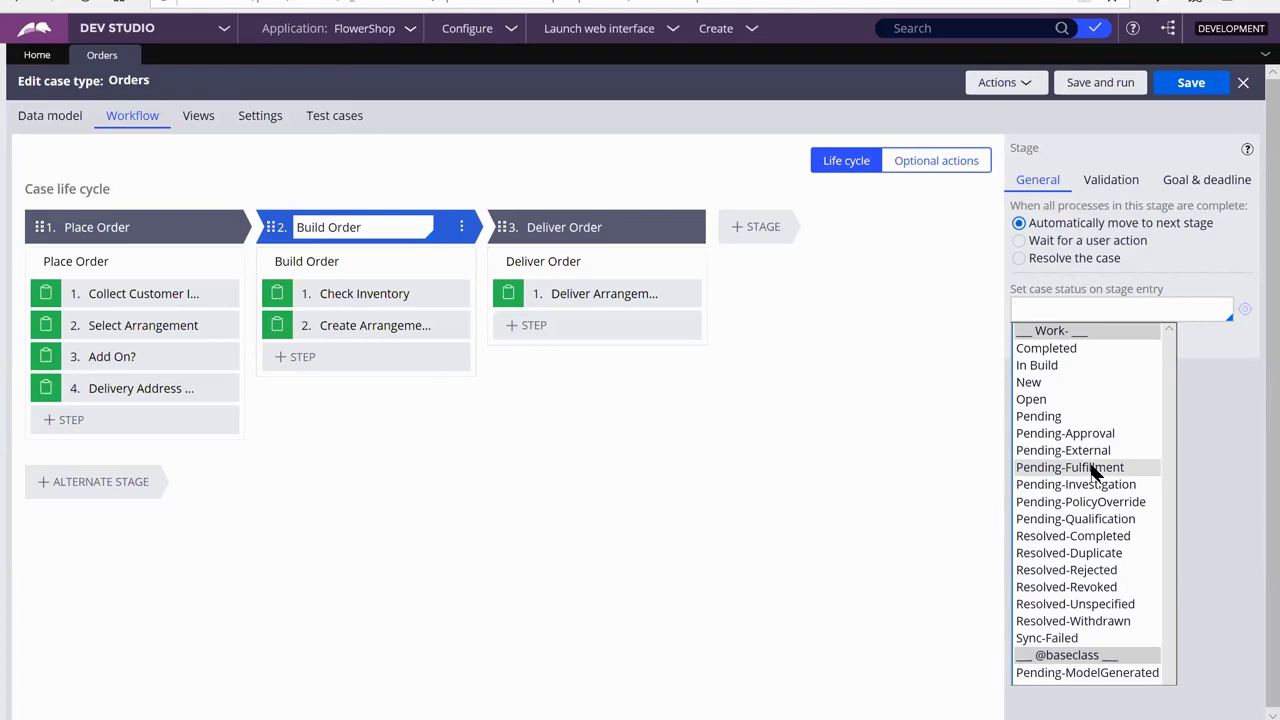
{"action": "left_click", "coordinate": [1093, 468]}
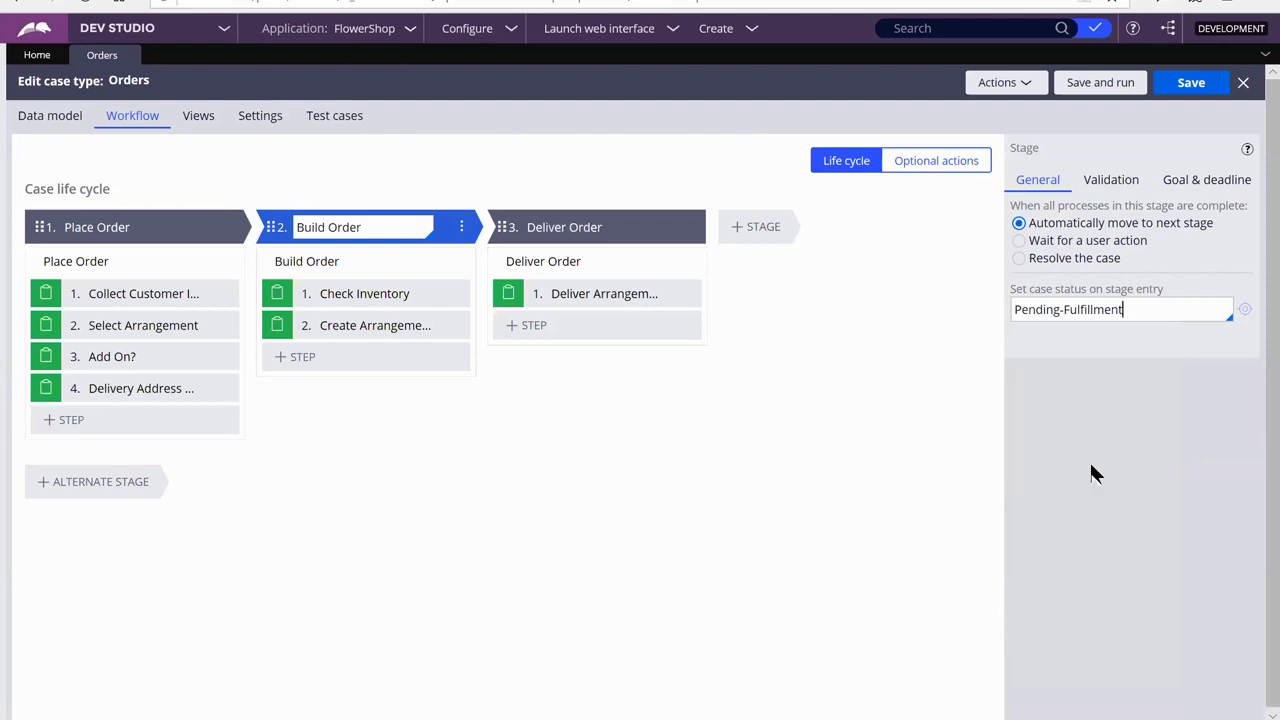
Make Deliver Order resolve the case as Resolved-Completed, then save and run a new case
{"action": "left_click", "coordinate": [577, 229]}
{"action": "left_click", "coordinate": [579, 230]}
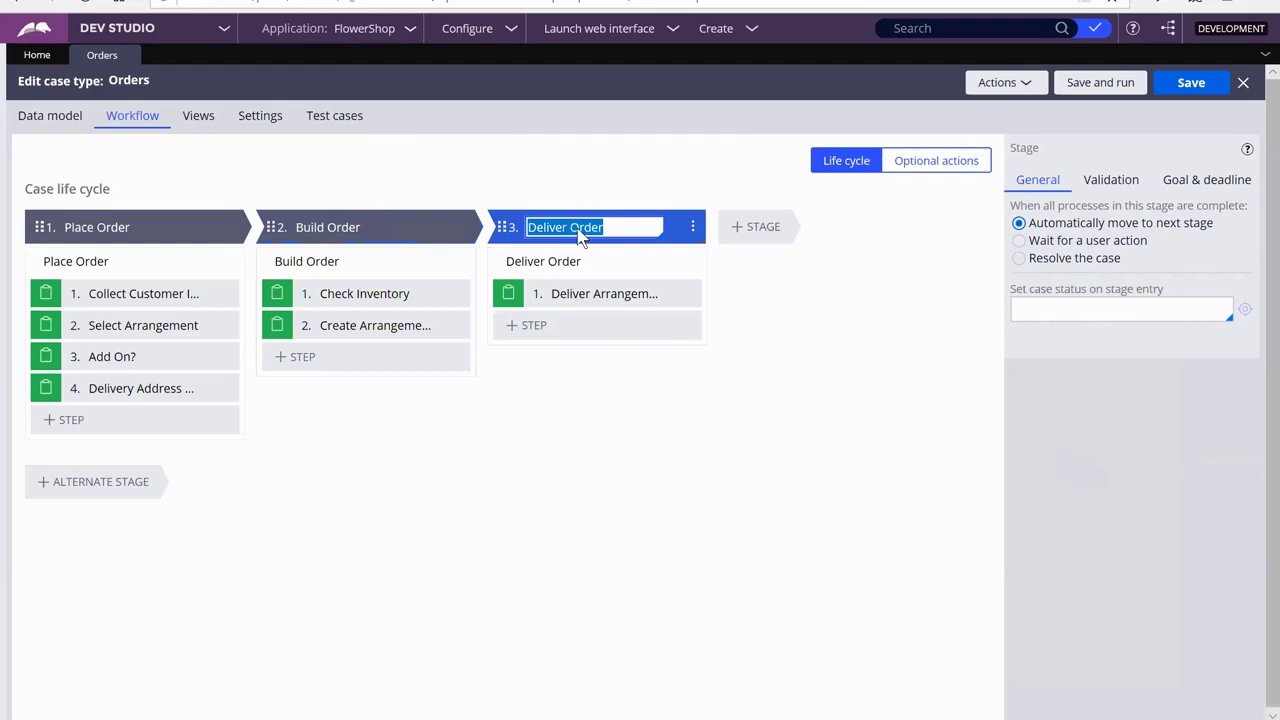
{"action": "left_click", "coordinate": [1053, 262]}
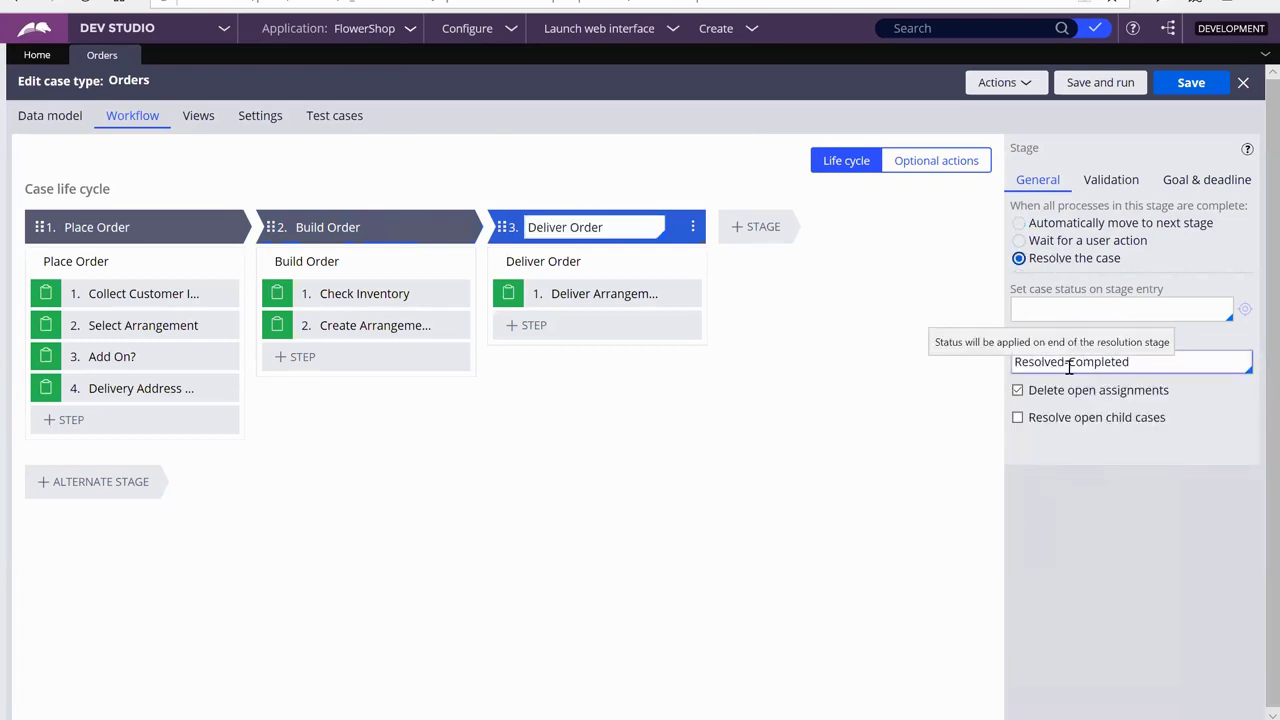
{"action": "left_click", "coordinate": [1209, 87]}
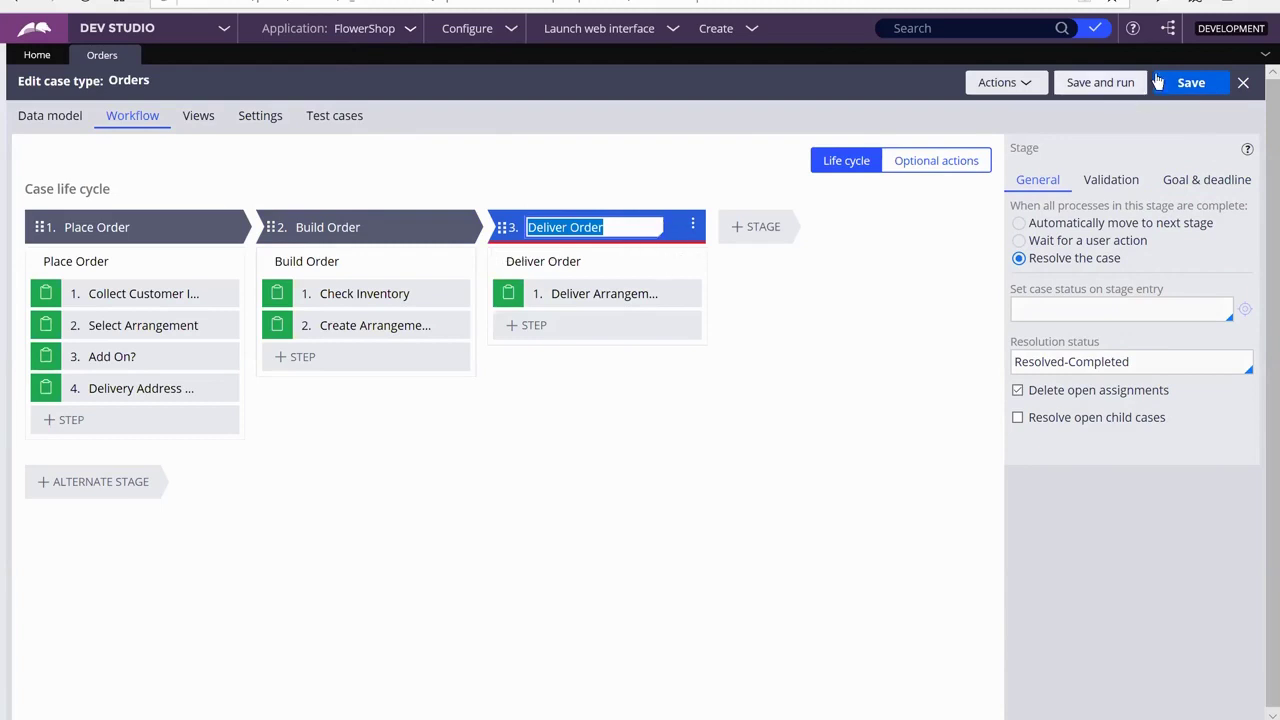
{"action": "left_click", "coordinate": [1106, 85]}
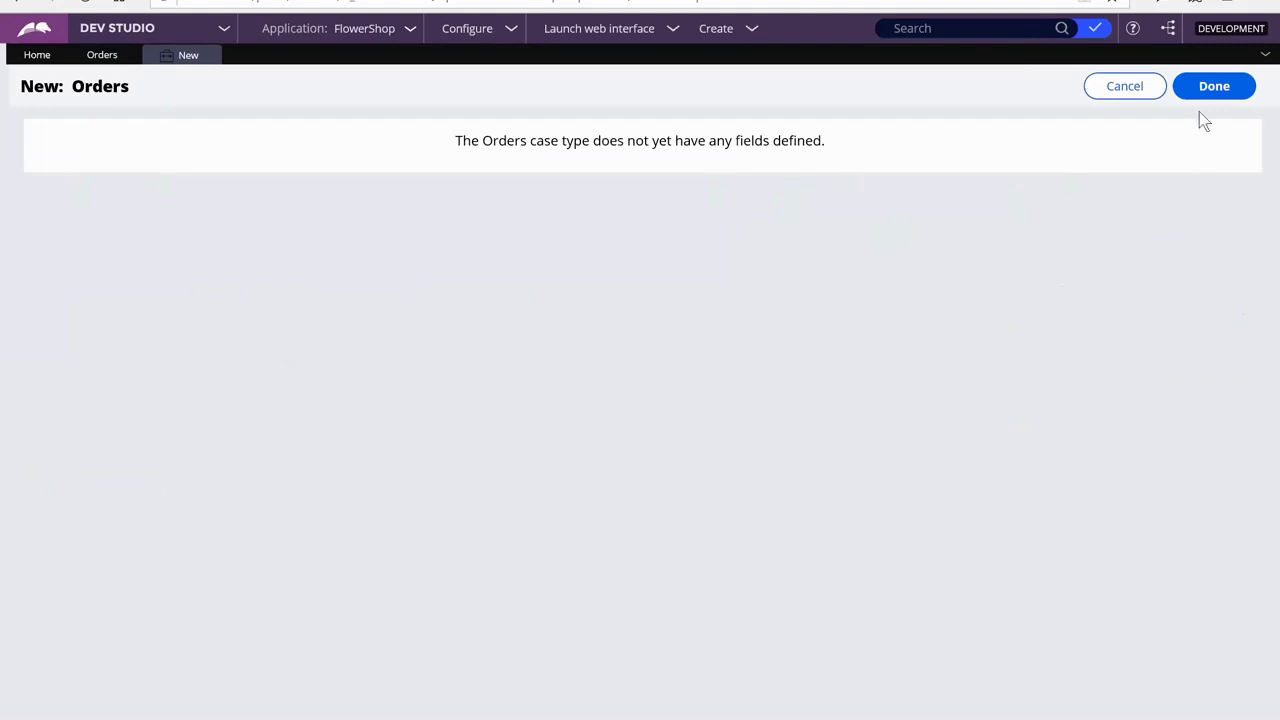
Create the new Orders case and advance through Collect Customer Info, Select Arrangement, Add On? and Delivery Address & Date
{"action": "left_click", "coordinate": [1216, 88]}
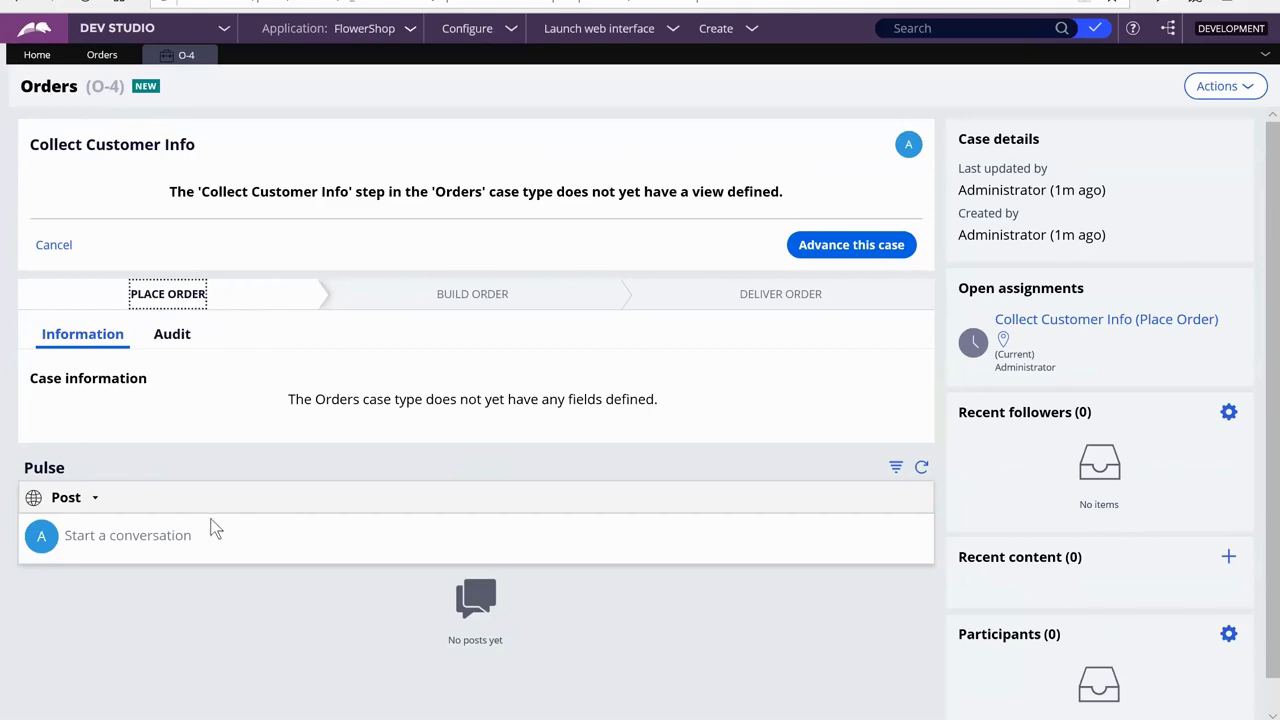
{"action": "left_click", "coordinate": [841, 250]}
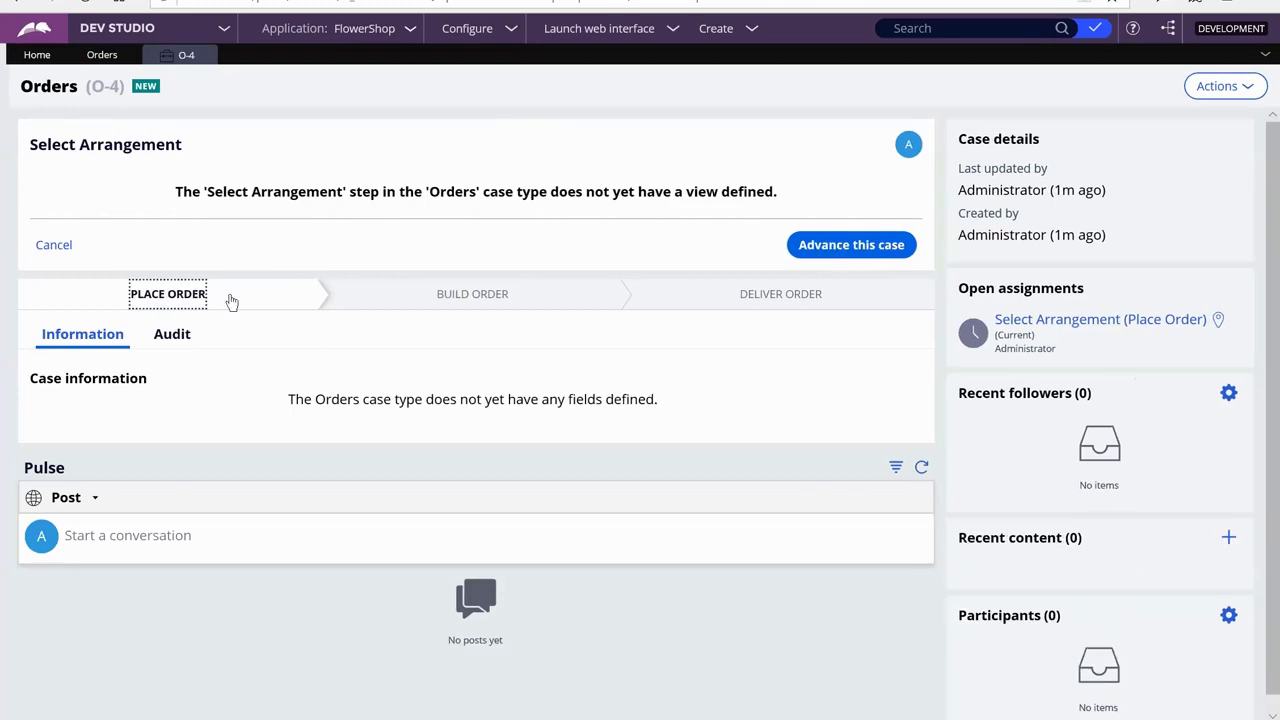
{"action": "left_click", "coordinate": [175, 296]}
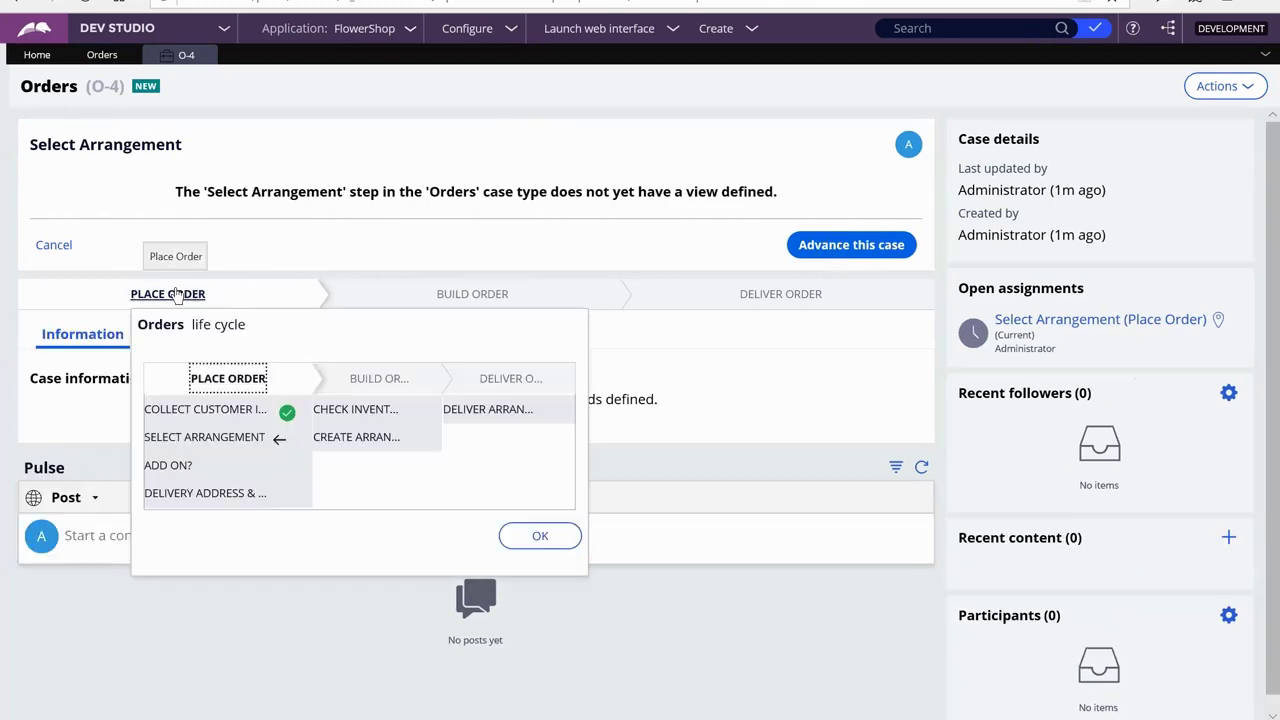
{"action": "left_click", "coordinate": [858, 242]}
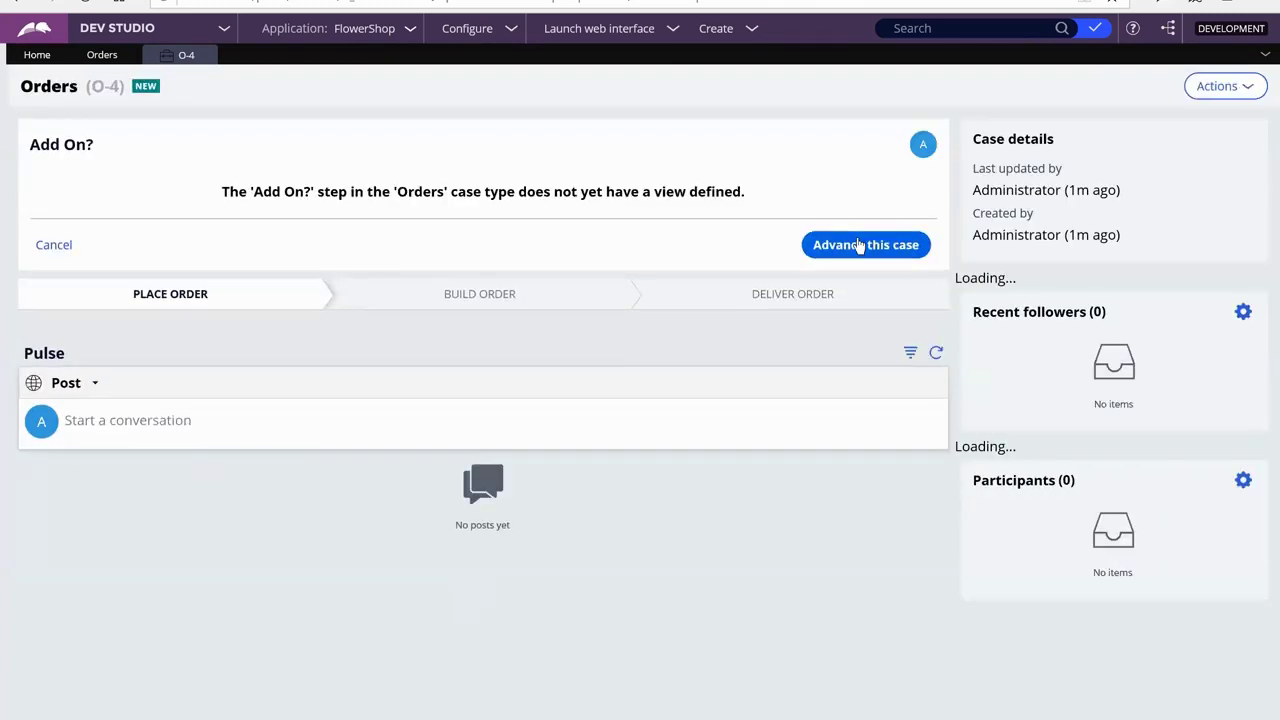
{"action": "left_click", "coordinate": [858, 240]}
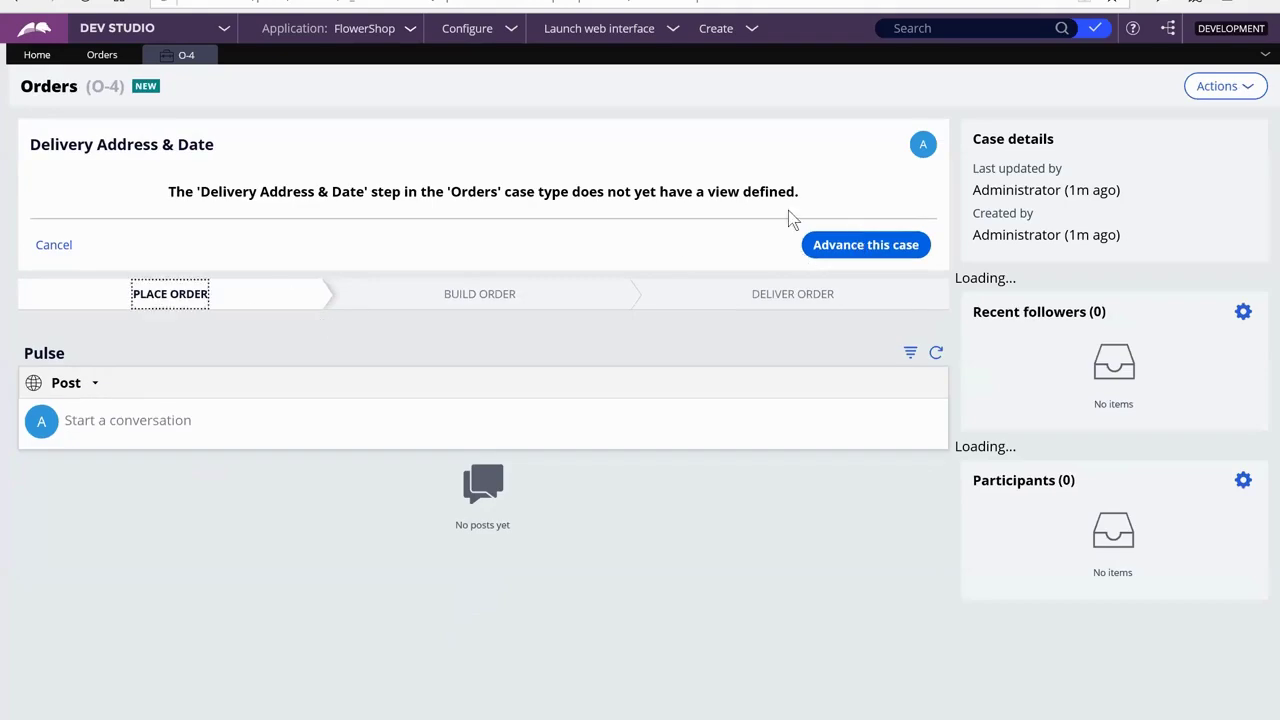
{"action": "left_click", "coordinate": [866, 246]}
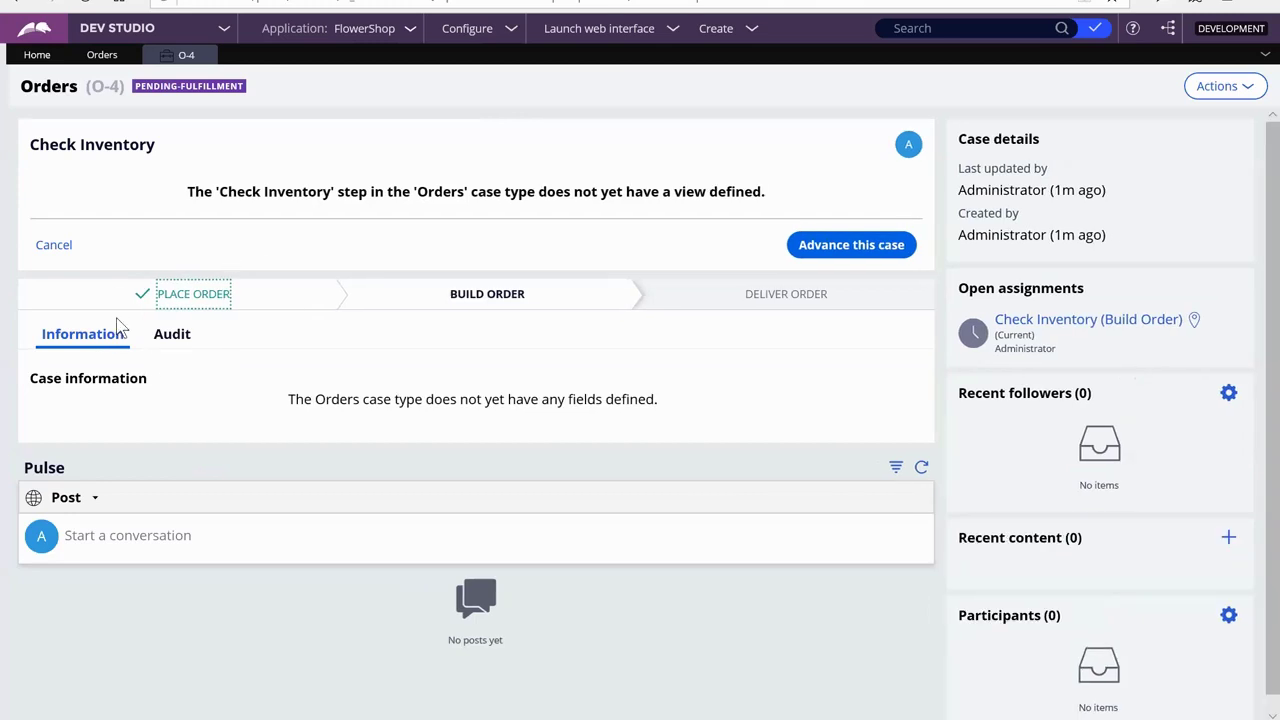
Check Build Order progress, then advance Check Inventory, Create Arrangement and Deliver Arrangement to Resolved-Completed
{"action": "left_click", "coordinate": [563, 294]}
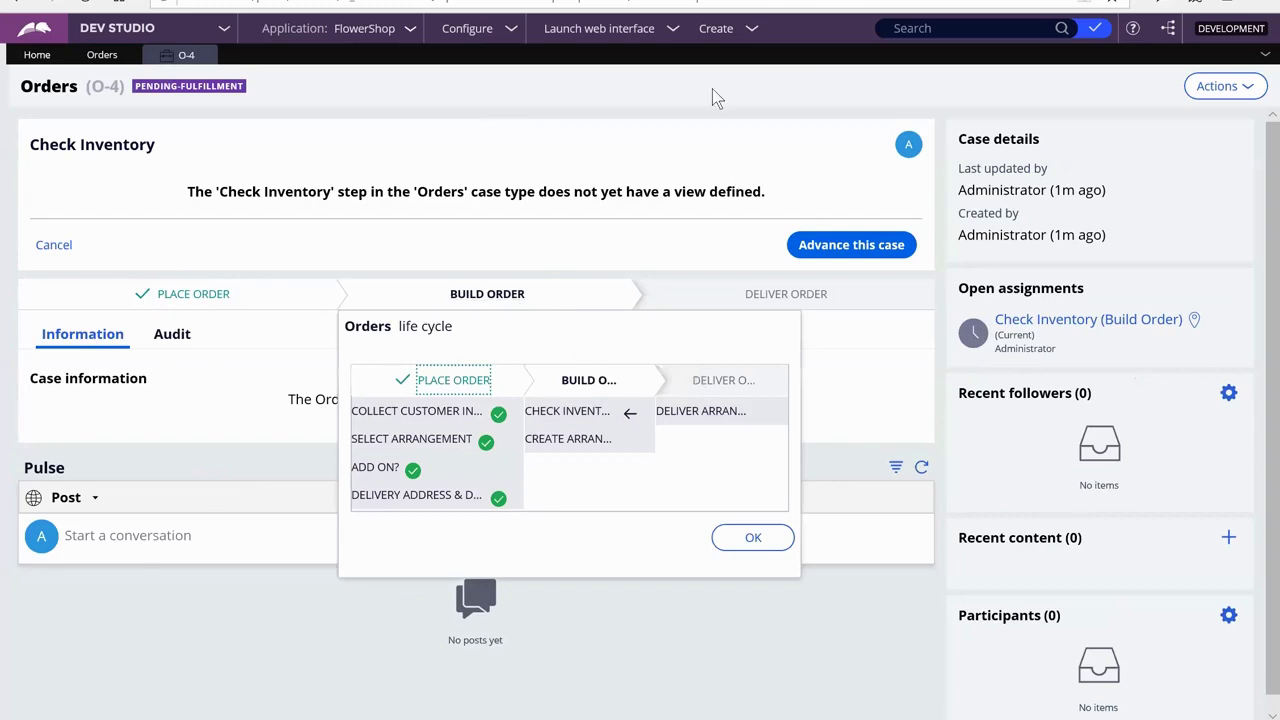
{"action": "left_click", "coordinate": [753, 540]}
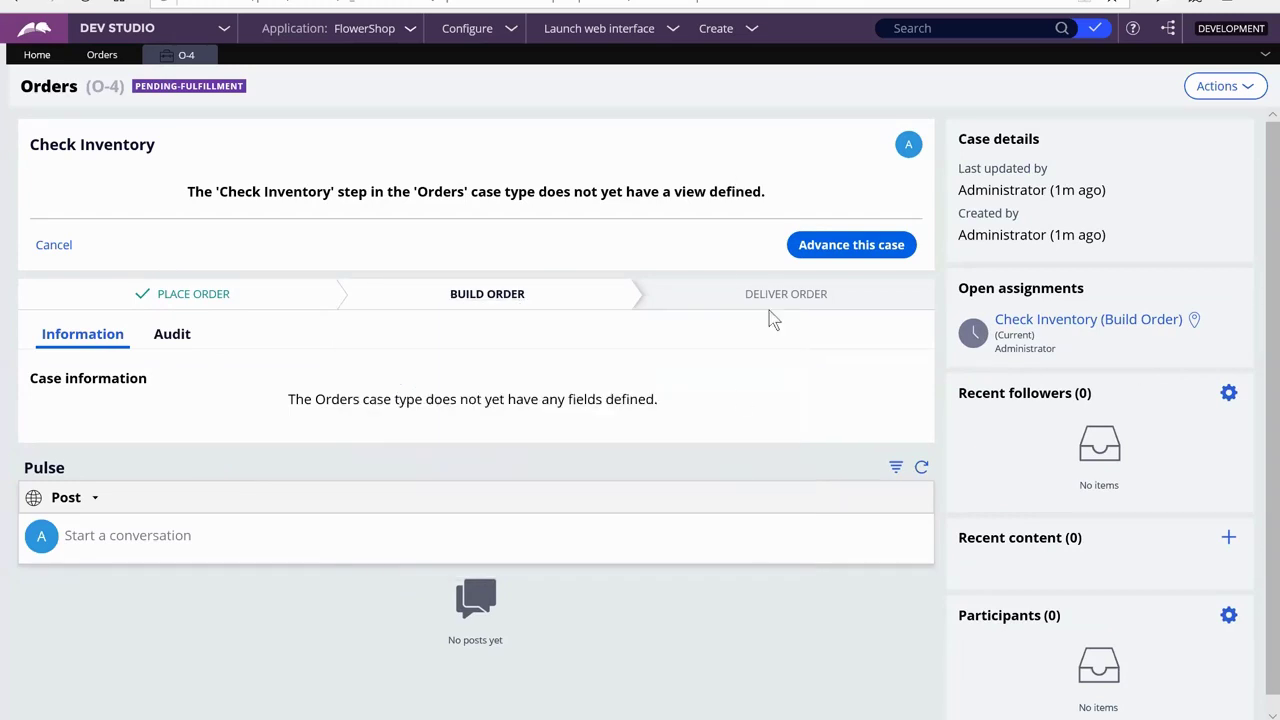
{"action": "left_click", "coordinate": [840, 249]}
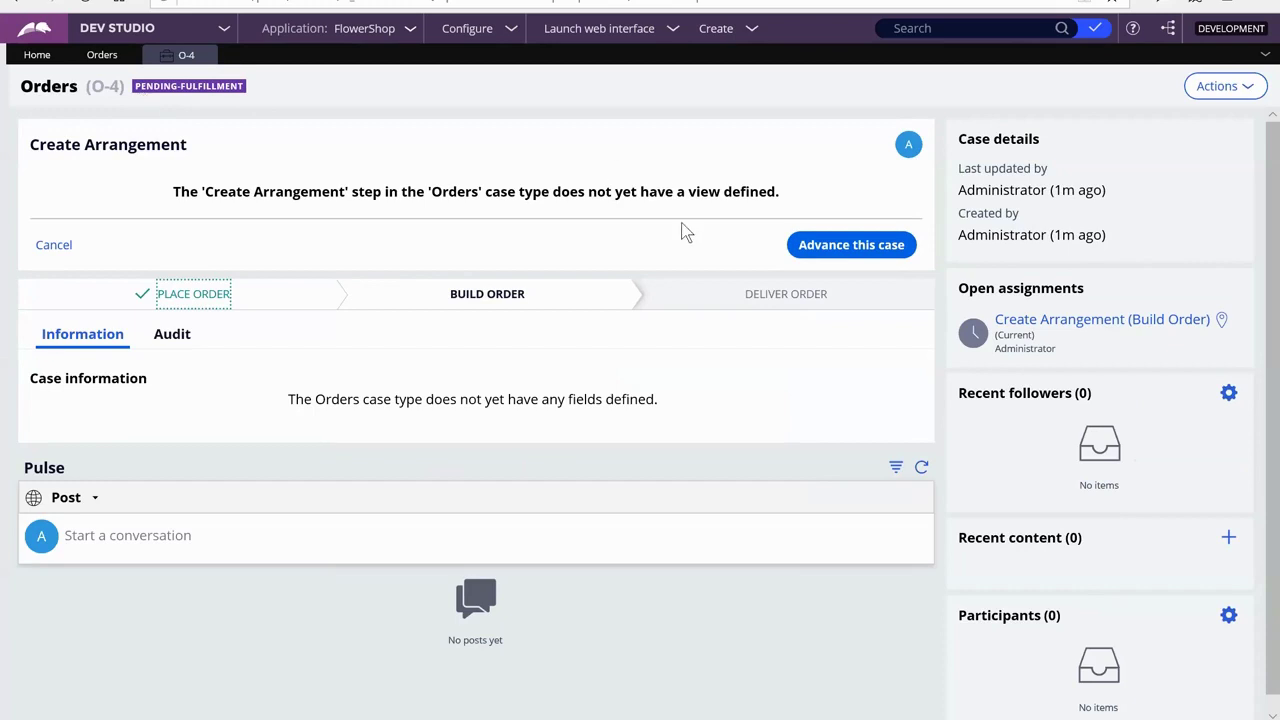
{"action": "left_click", "coordinate": [867, 245]}
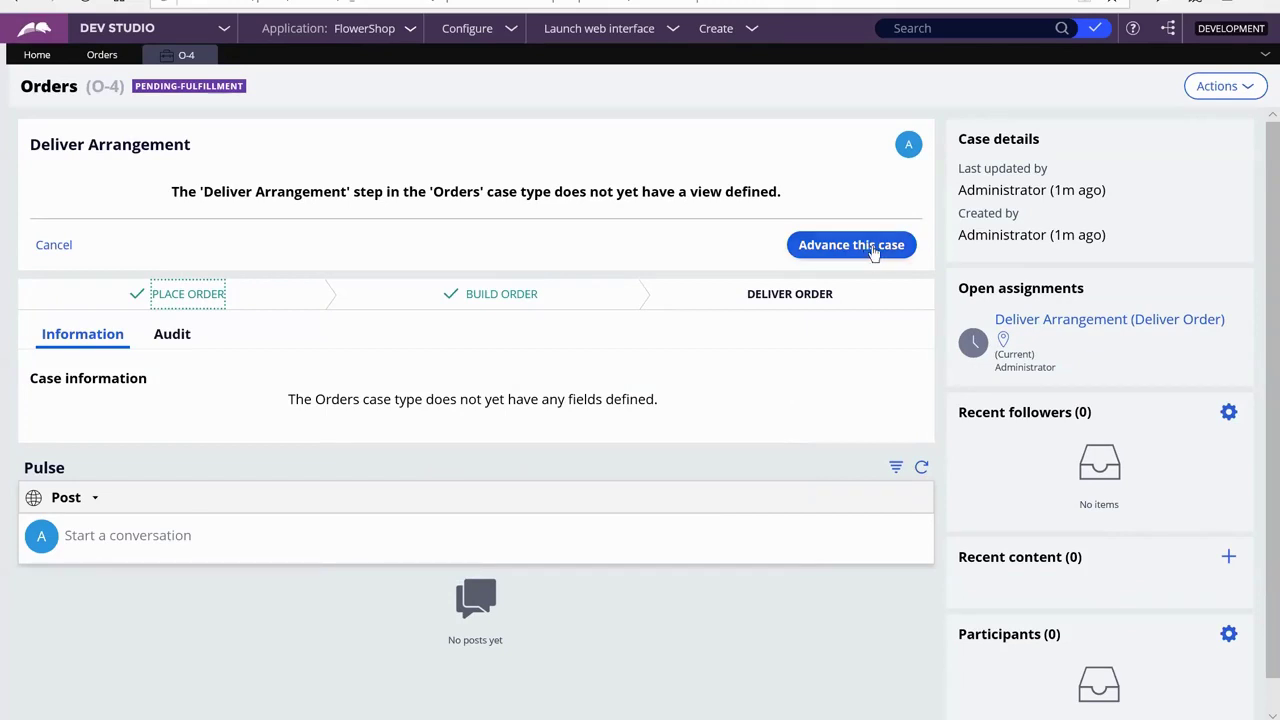
{"action": "left_click", "coordinate": [873, 250]}
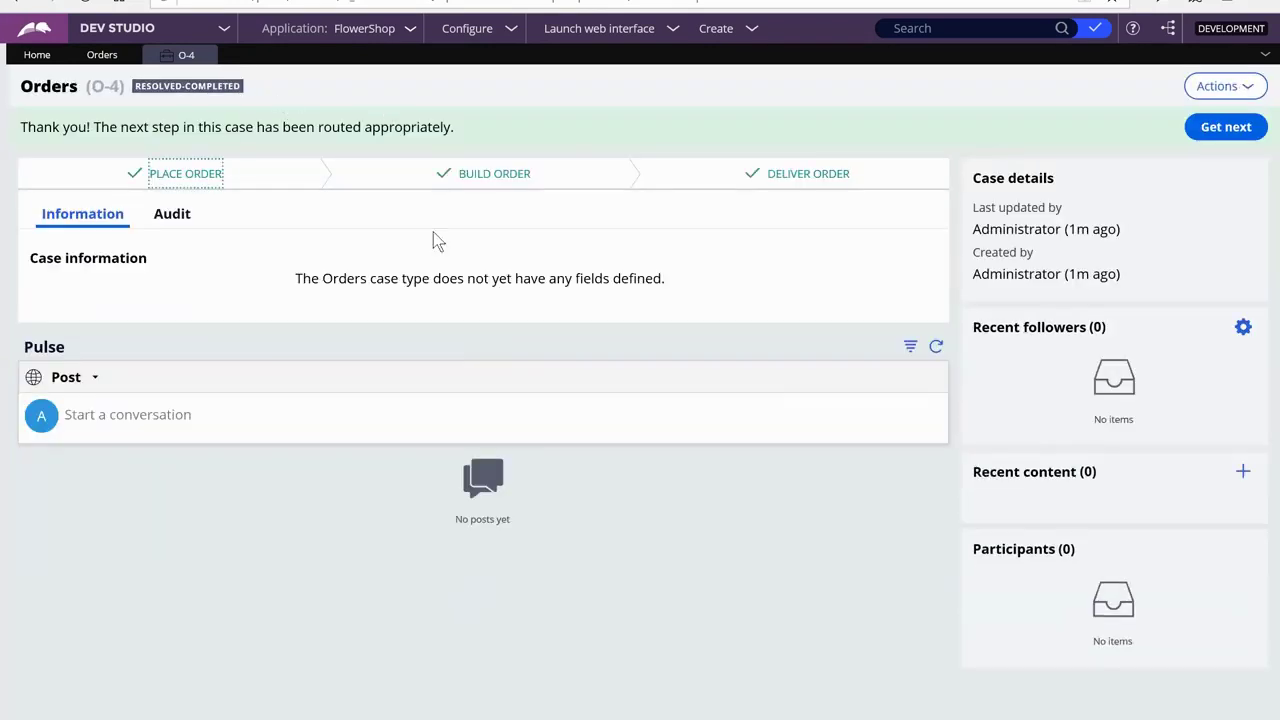
Close the O-4 case tab and deselect the Deliver Order stage name in the case designer
{"action": "left_click", "coordinate": [200, 60]}
{"action": "left_click", "coordinate": [793, 464]}
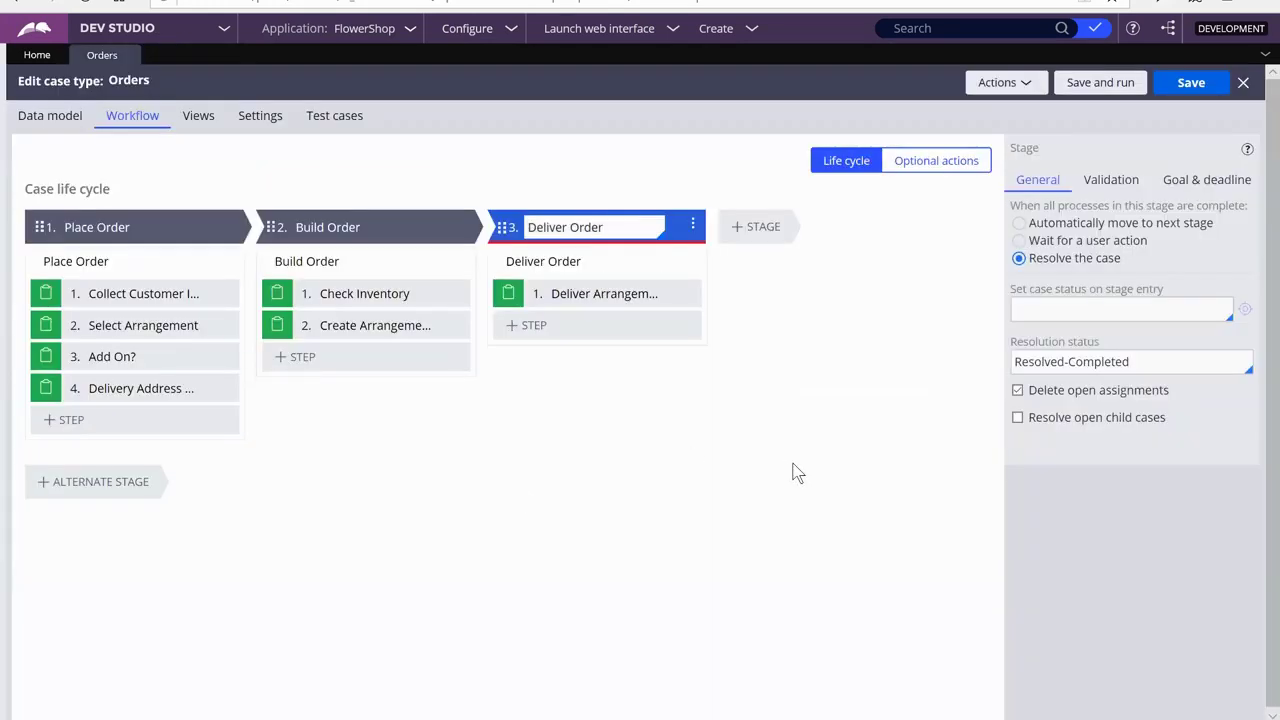